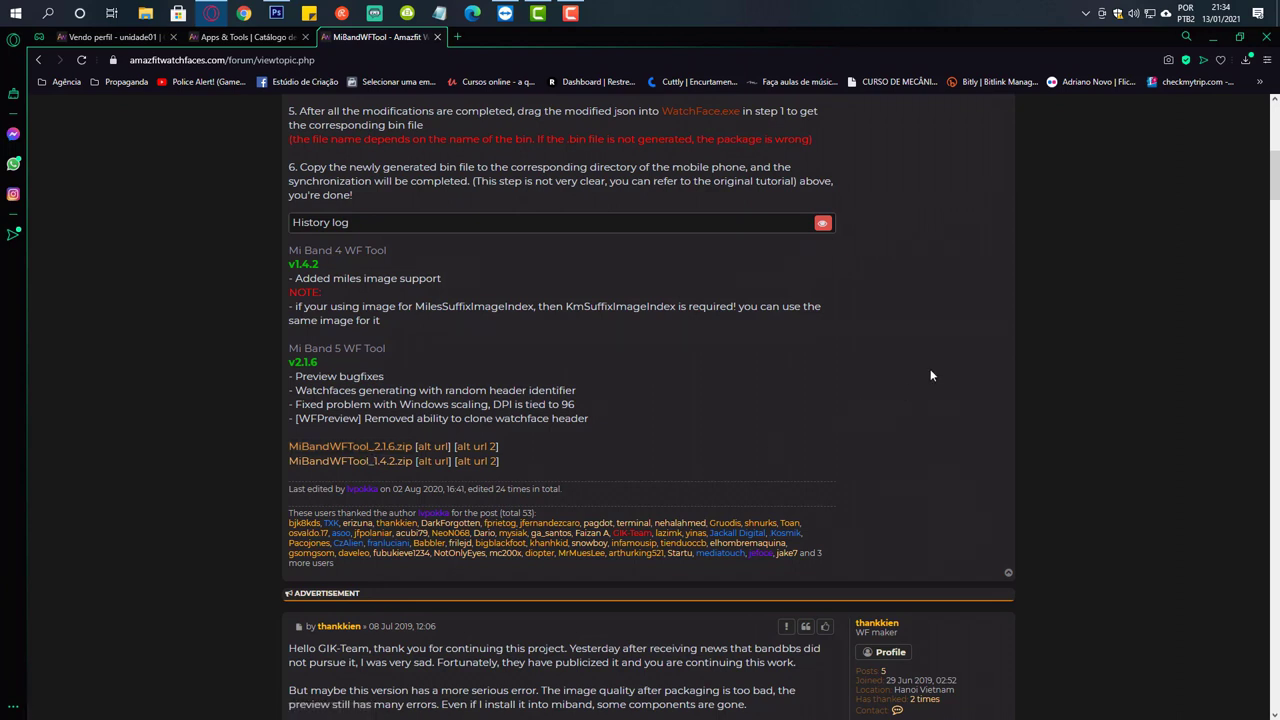
# Examine the Avast module control options for disabling the antivirus from the notification area.
pyautogui.click(1087, 14)
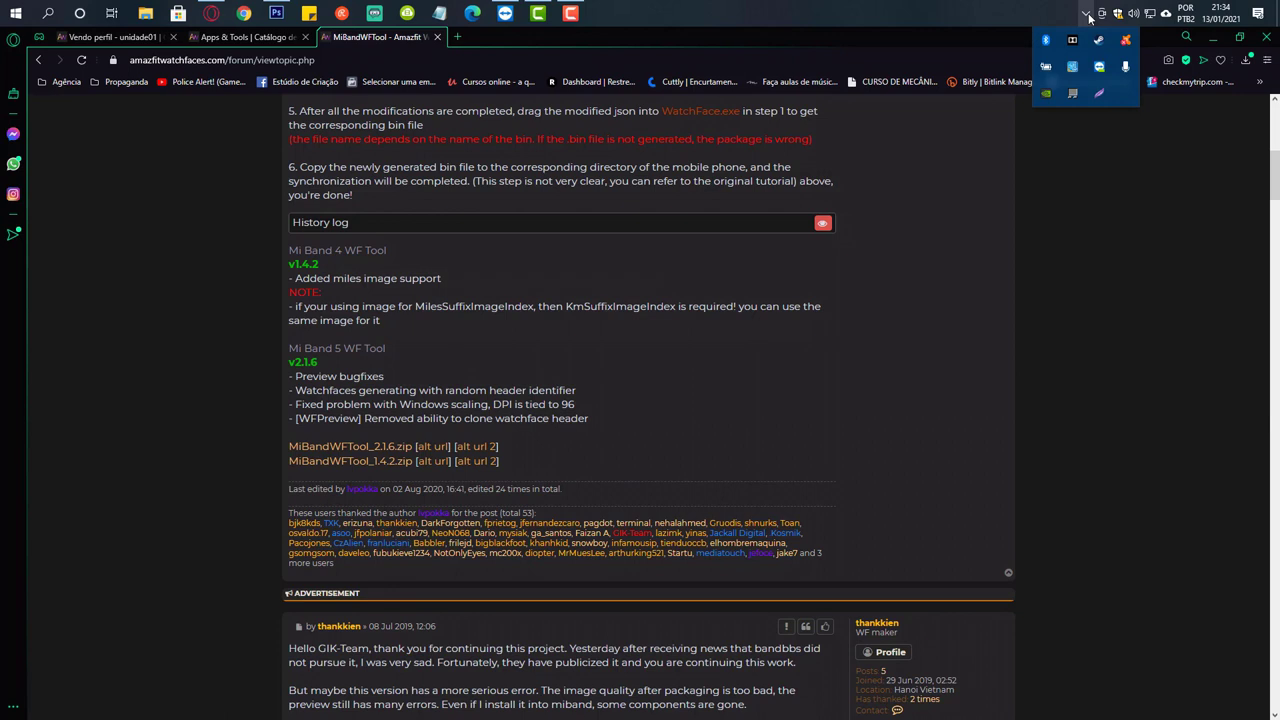
pyautogui.click(1088, 15)
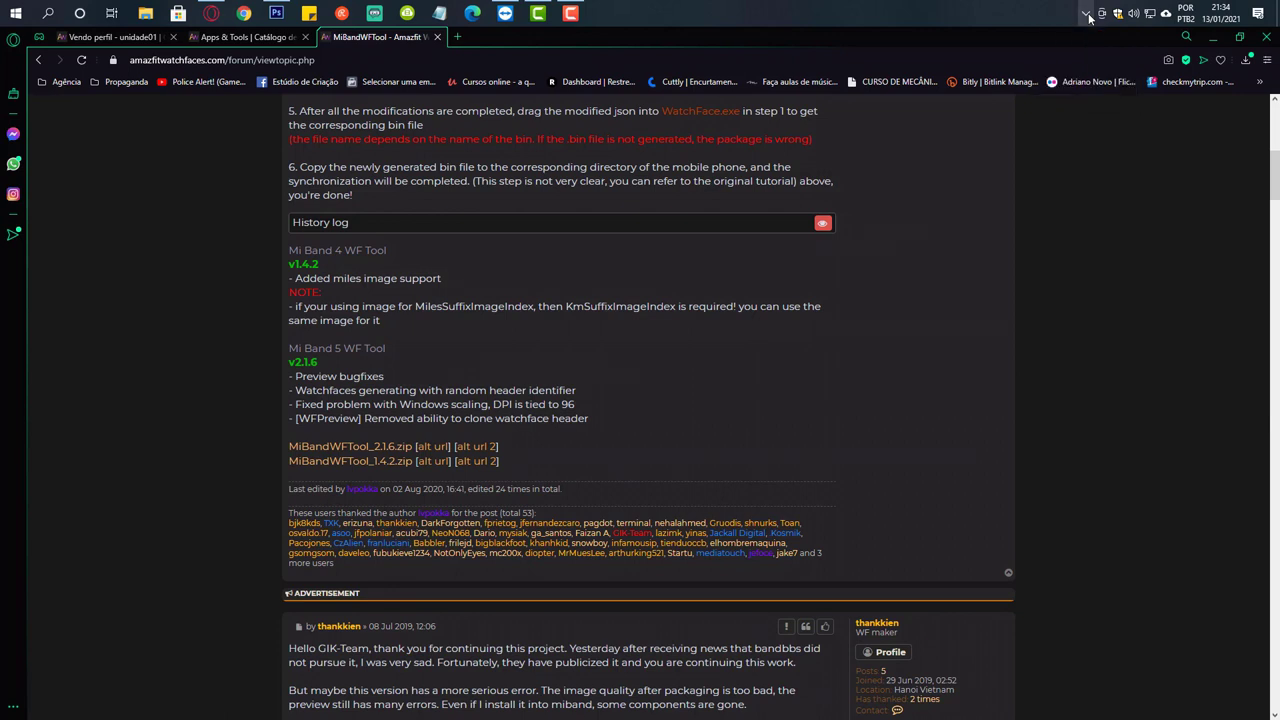
pyautogui.click(1088, 15)
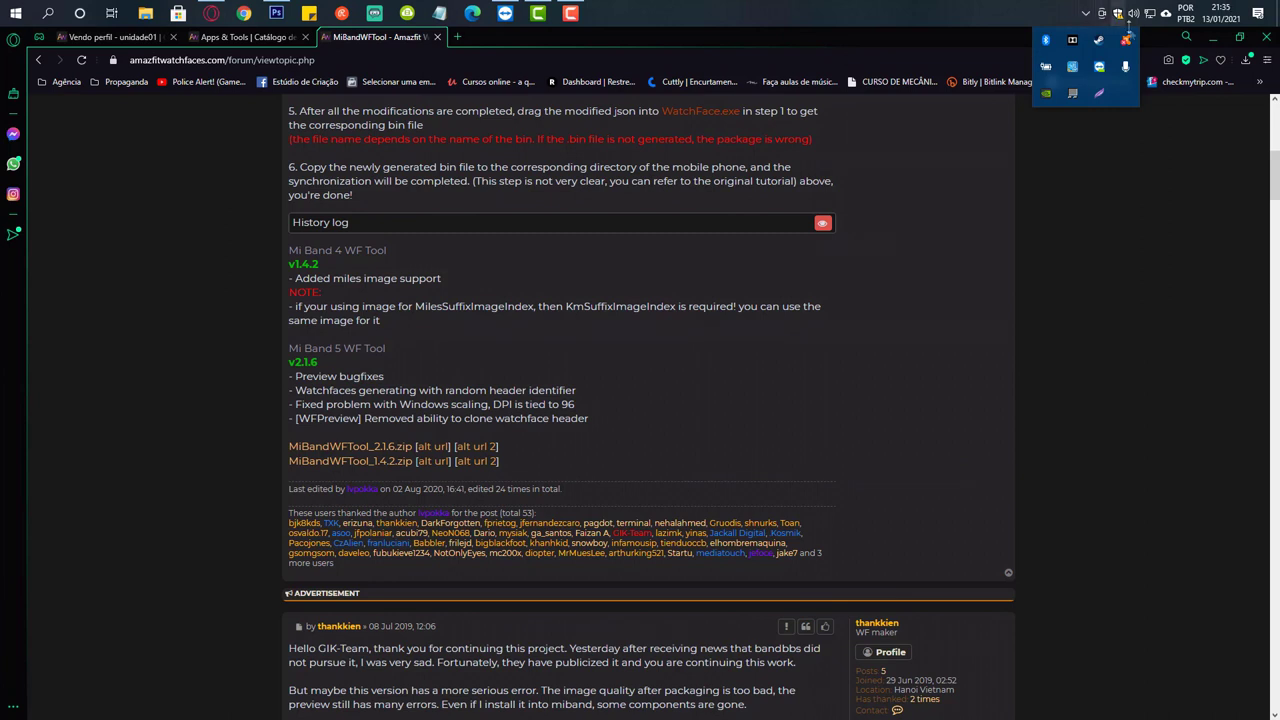
pyautogui.rightClick(1126, 42)
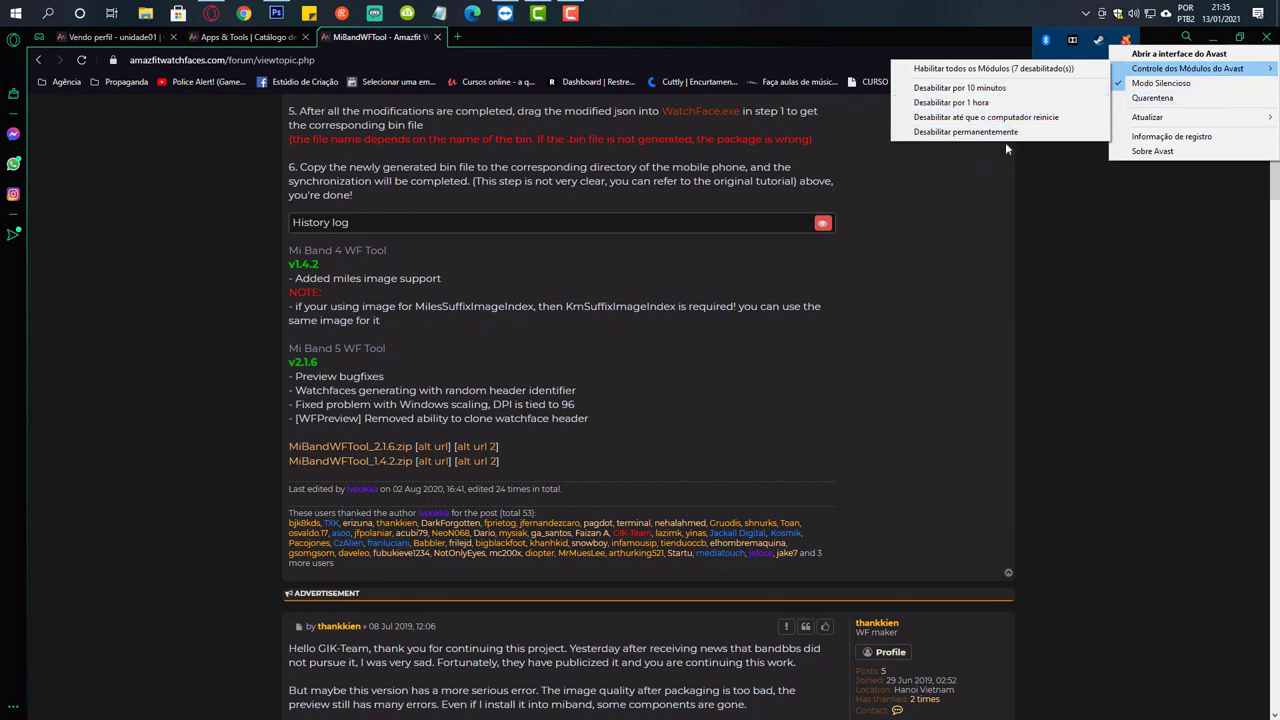
pyautogui.click(1004, 239)
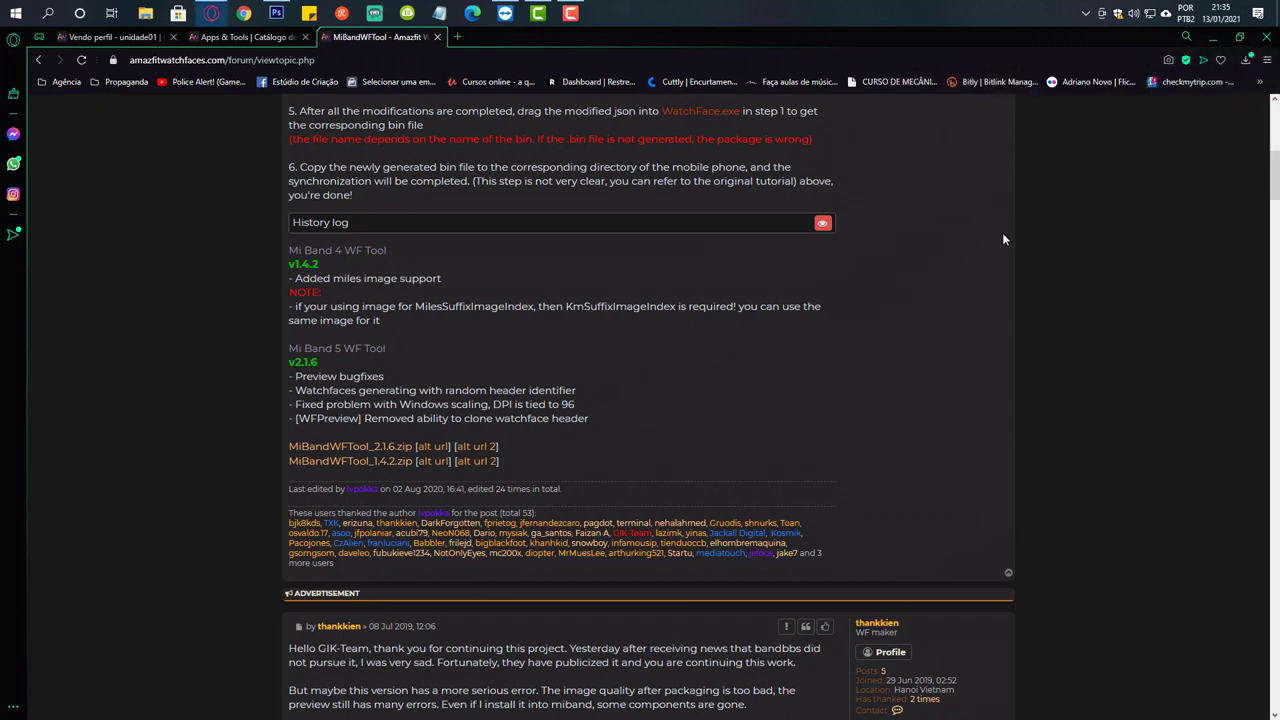
pyautogui.click(402, 449)
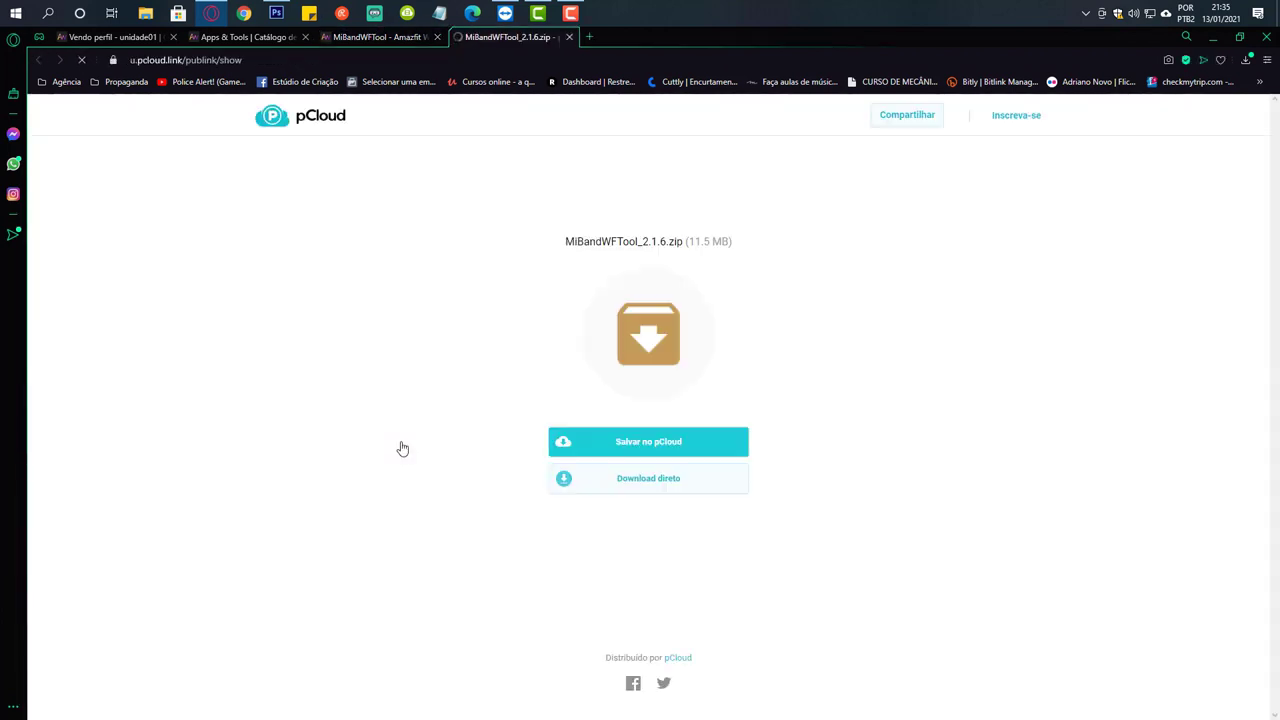
pyautogui.click(617, 482)
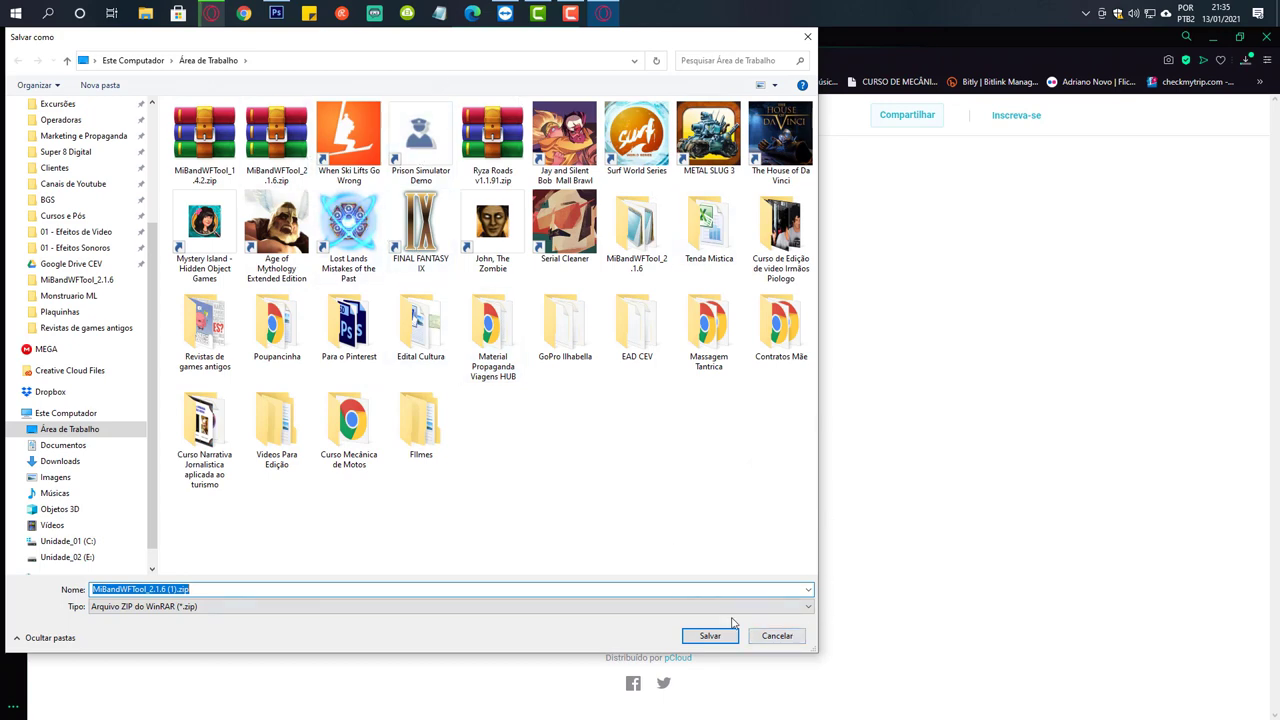
pyautogui.click(777, 636)
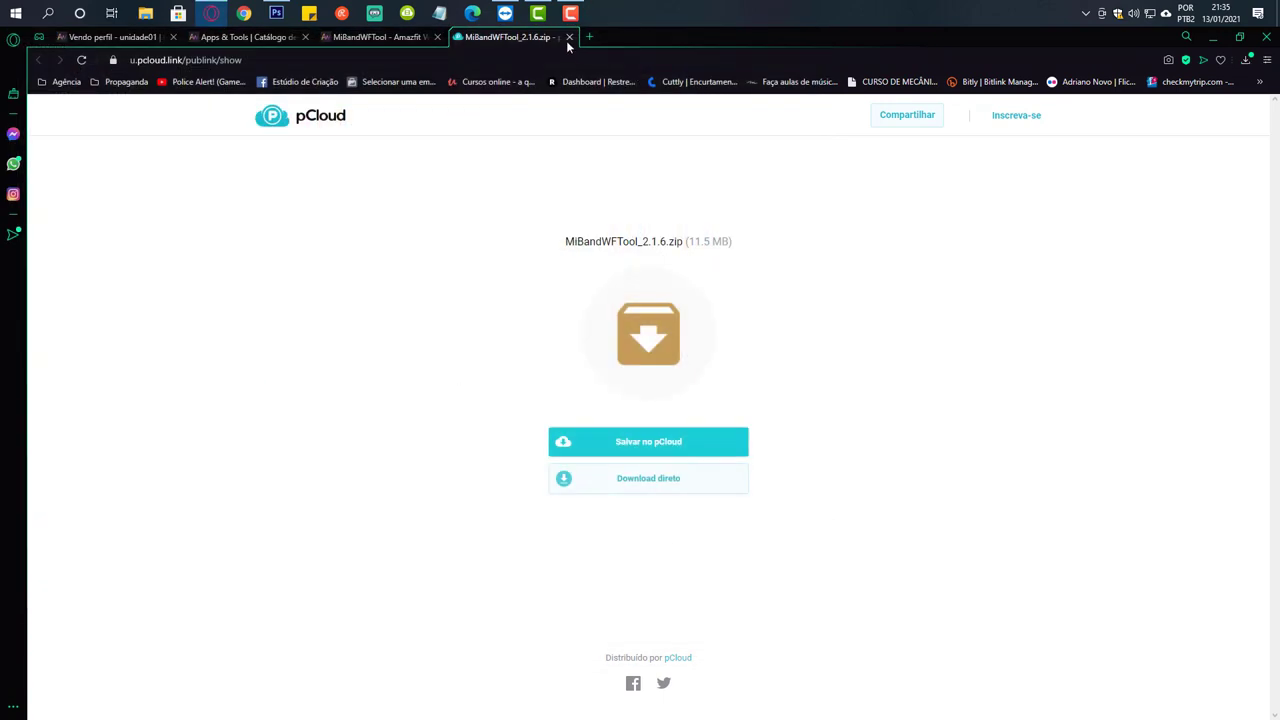
pyautogui.click(568, 37)
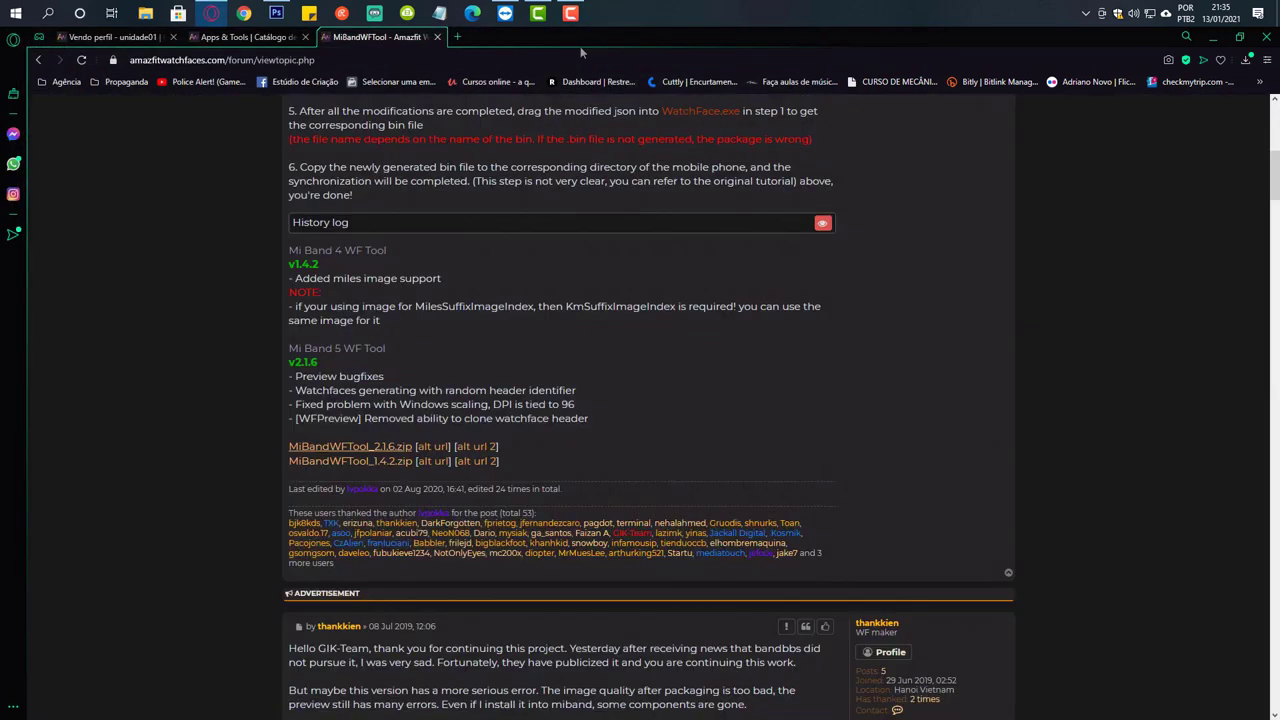
# Open the MiBandWFTool_2.1.6 folder on the desktop and delete the v4.0_en_ironman_packed .bin file from it.
pyautogui.click(1211, 38)
pyautogui.click(515, 333)
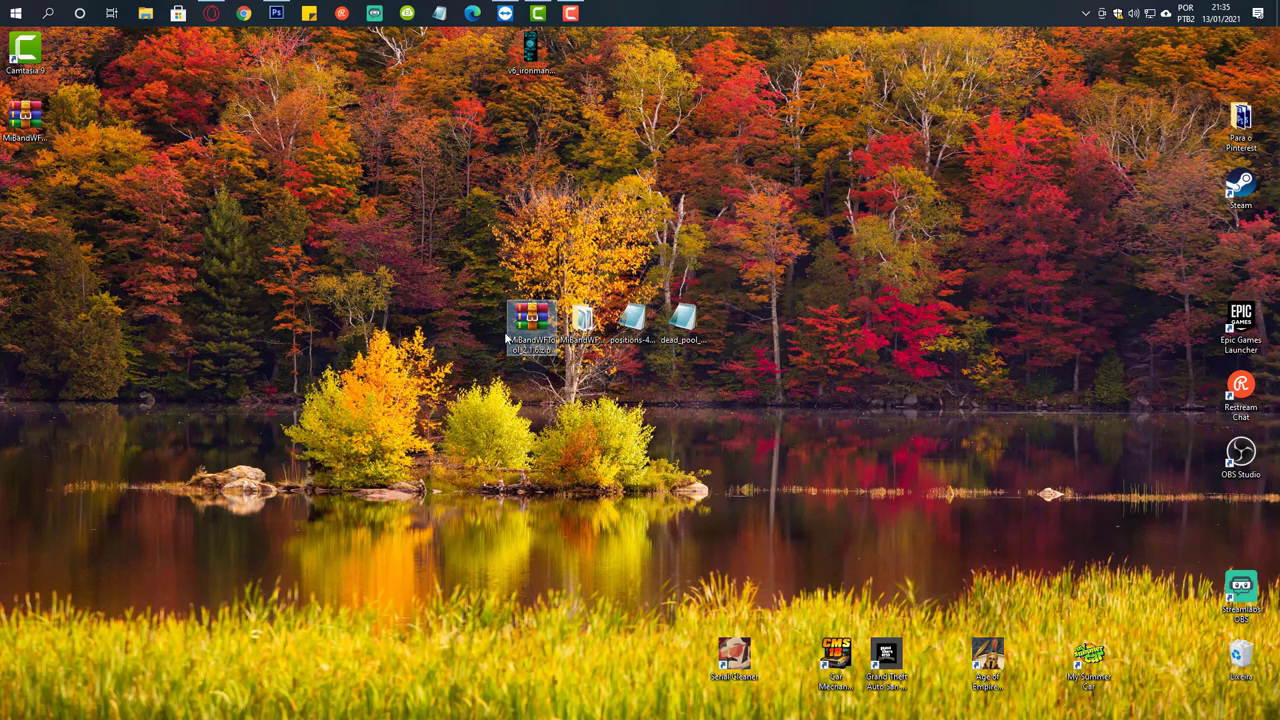
pyautogui.click(582, 322)
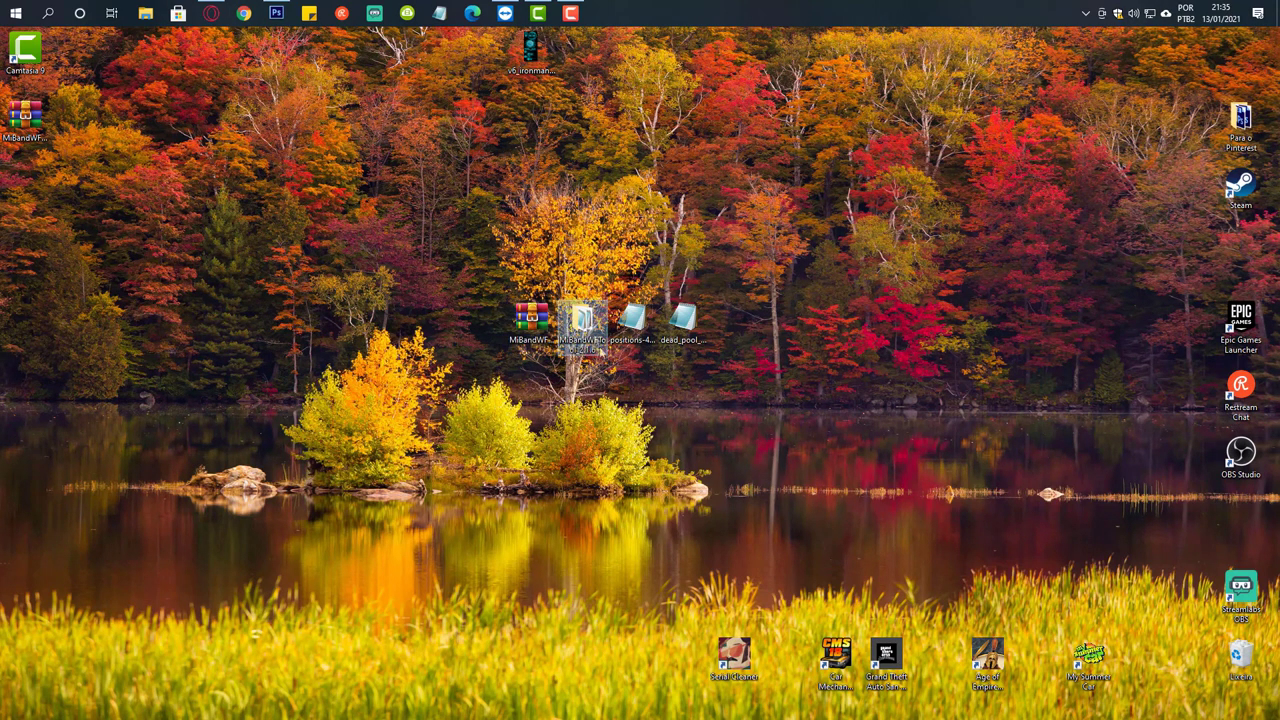
pyautogui.doubleClick(582, 322)
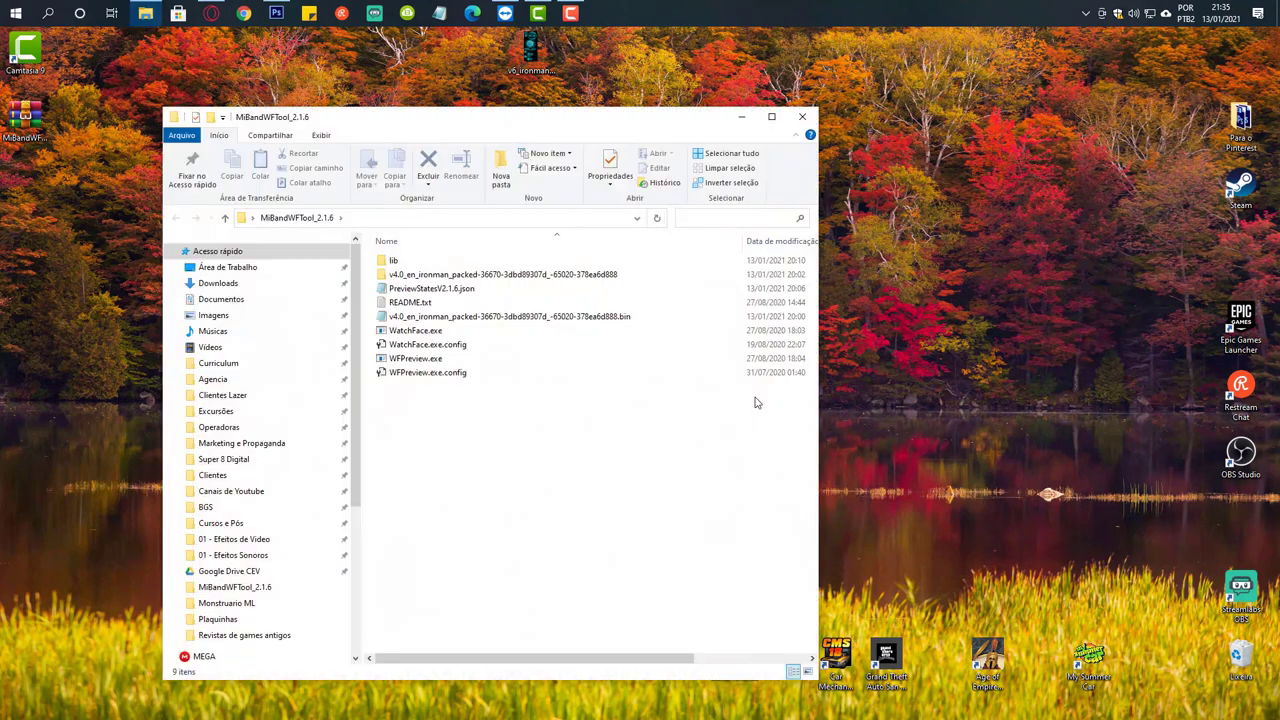
pyautogui.moveTo(600, 130); pyautogui.dragTo(483, 95)
pyautogui.click(373, 280)
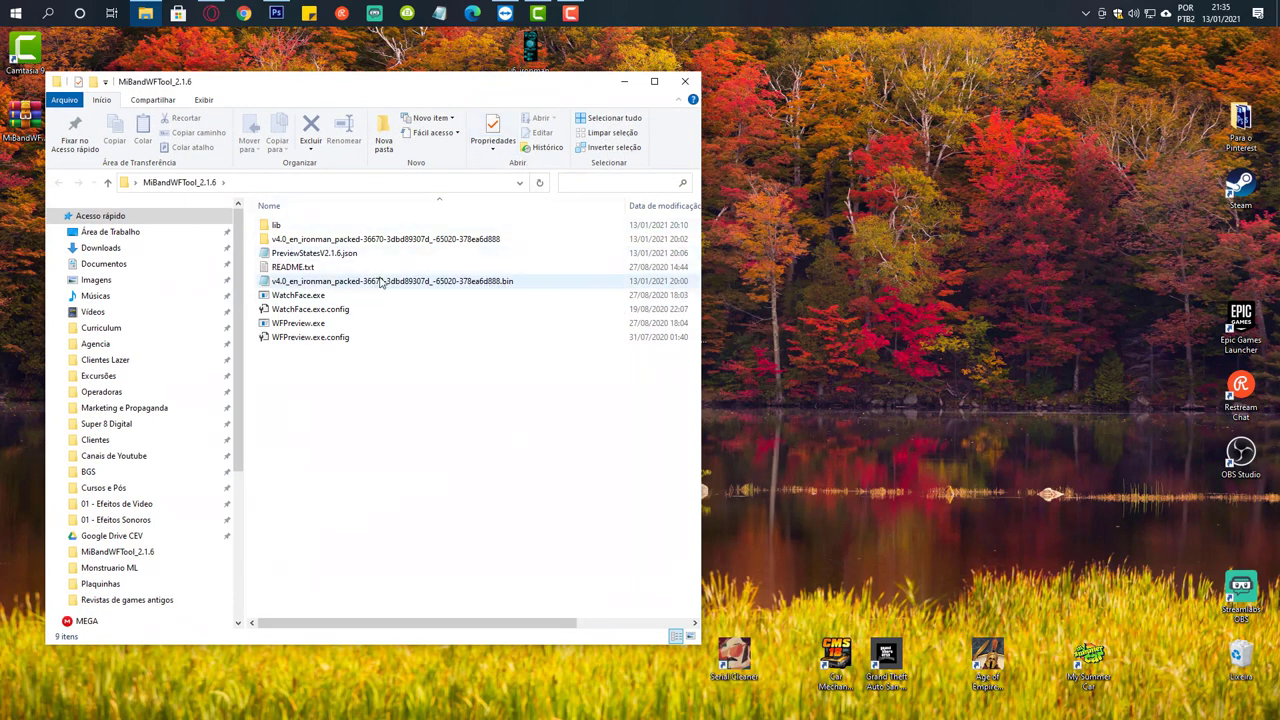
pyautogui.press('Delete')
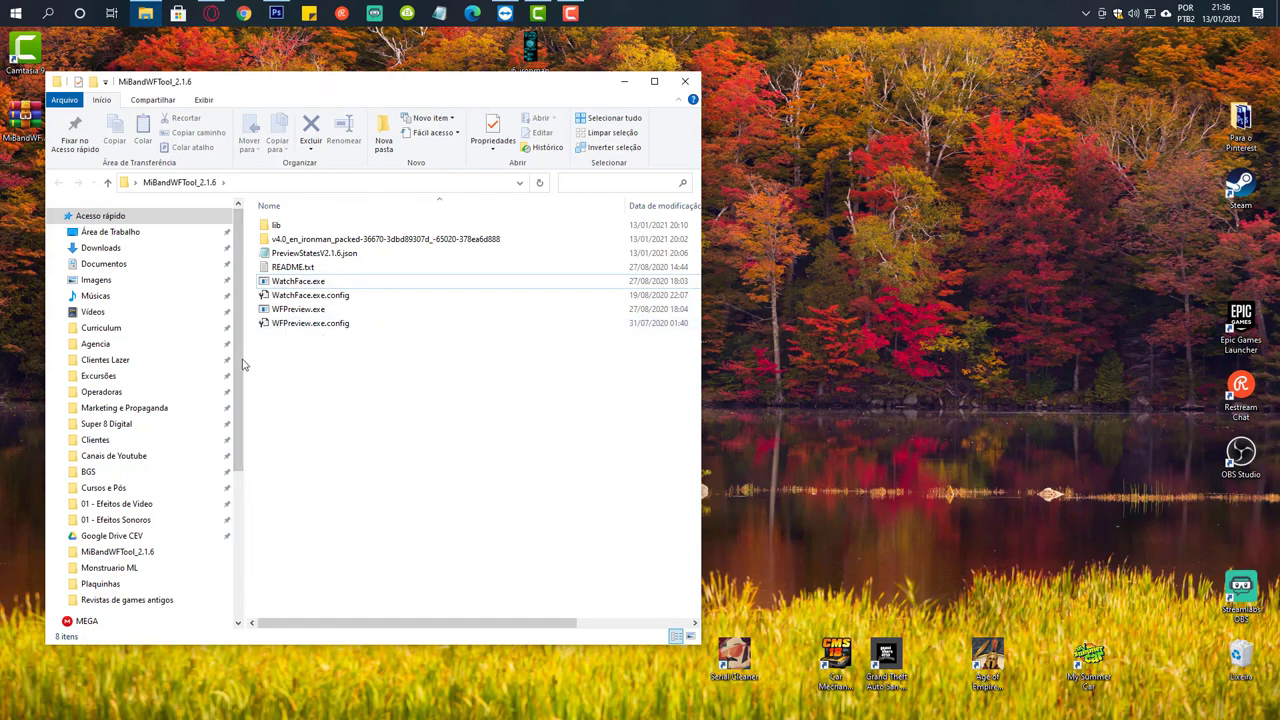
# Place the dead_pool and positions .bin files on the free desktop area beside the MiBandWFTool_2.1.6 folder window, with its navigation area narrowed.
pyautogui.moveTo(243, 362); pyautogui.dragTo(144, 362)
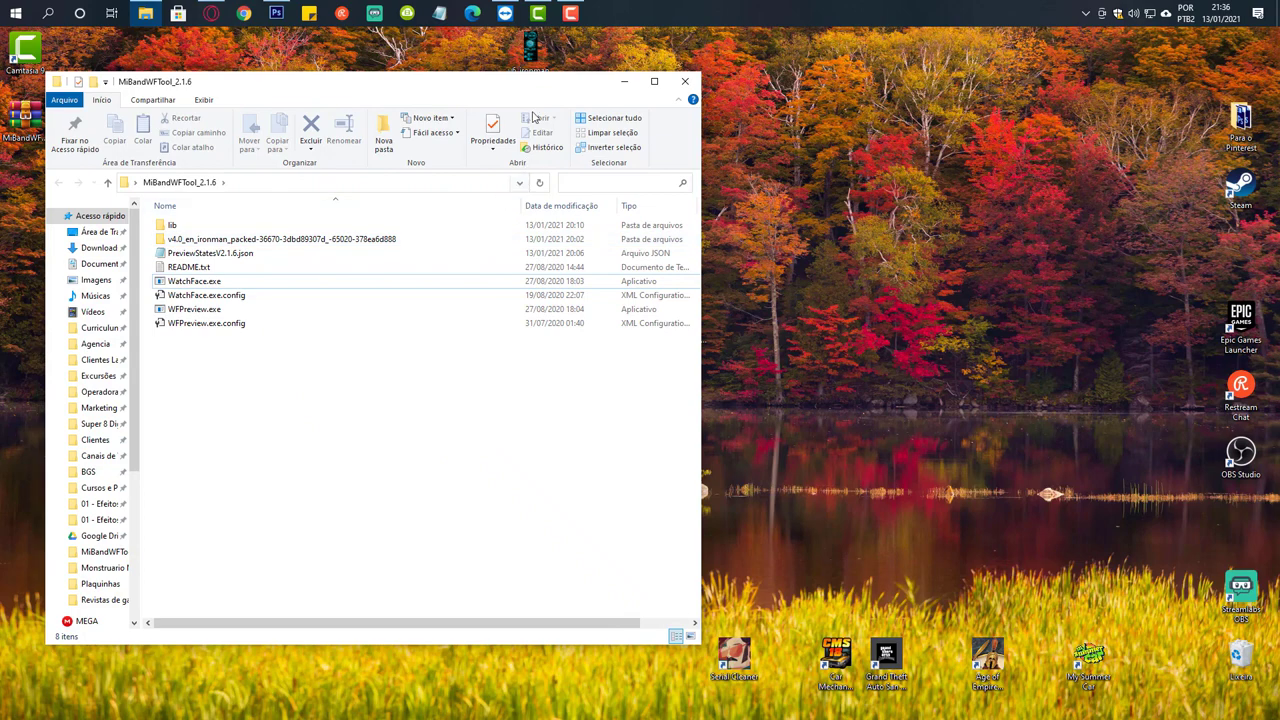
pyautogui.moveTo(518, 94); pyautogui.dragTo(429, 119)
pyautogui.click(690, 320)
pyautogui.moveTo(741, 315); pyautogui.dragTo(850, 212)
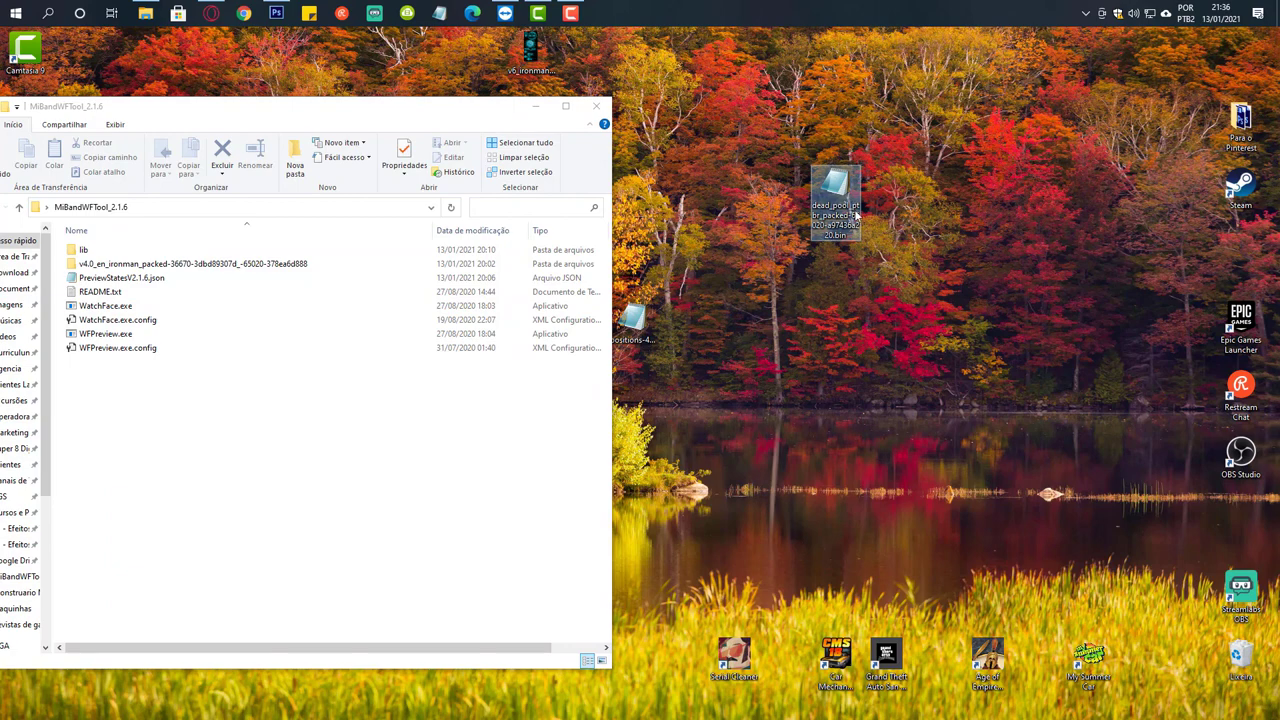
pyautogui.click(638, 325)
pyautogui.moveTo(640, 330); pyautogui.dragTo(835, 262)
pyautogui.moveTo(462, 121); pyautogui.dragTo(579, 106)
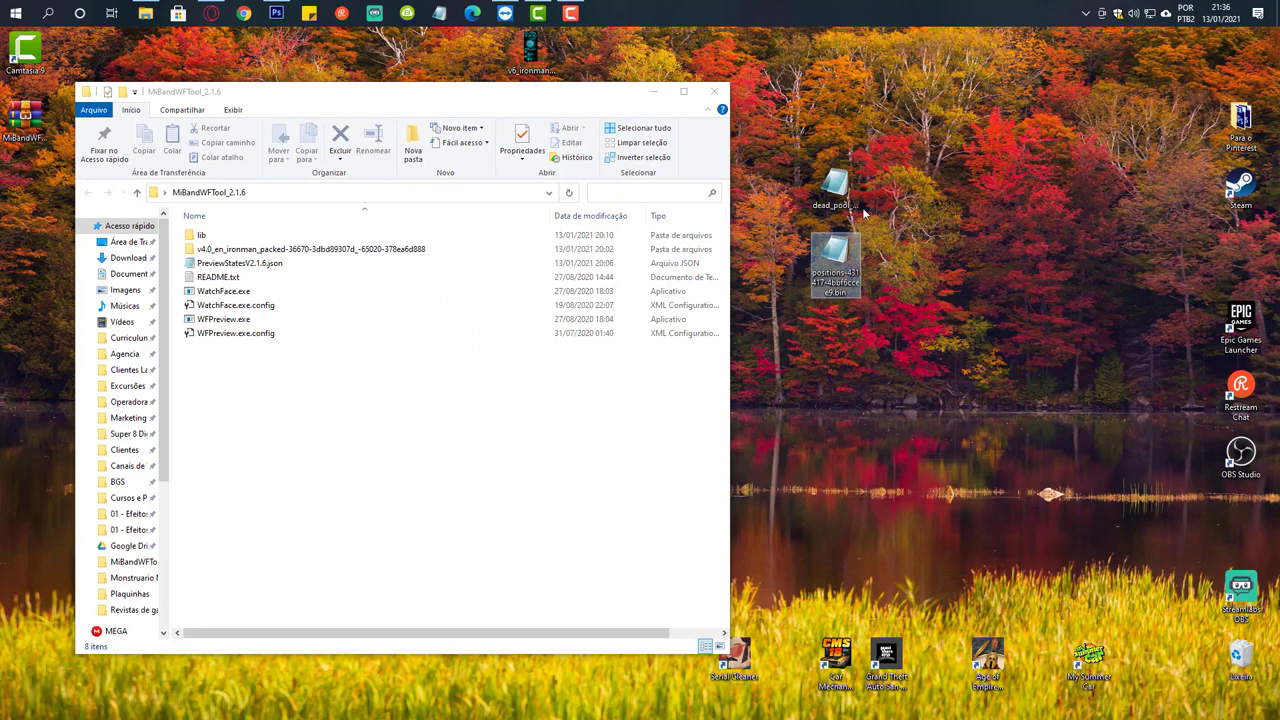
# Unpack positions-431417-4bbf6ccee9.bin by opening it with WatchFace.exe.
pyautogui.click(838, 190)
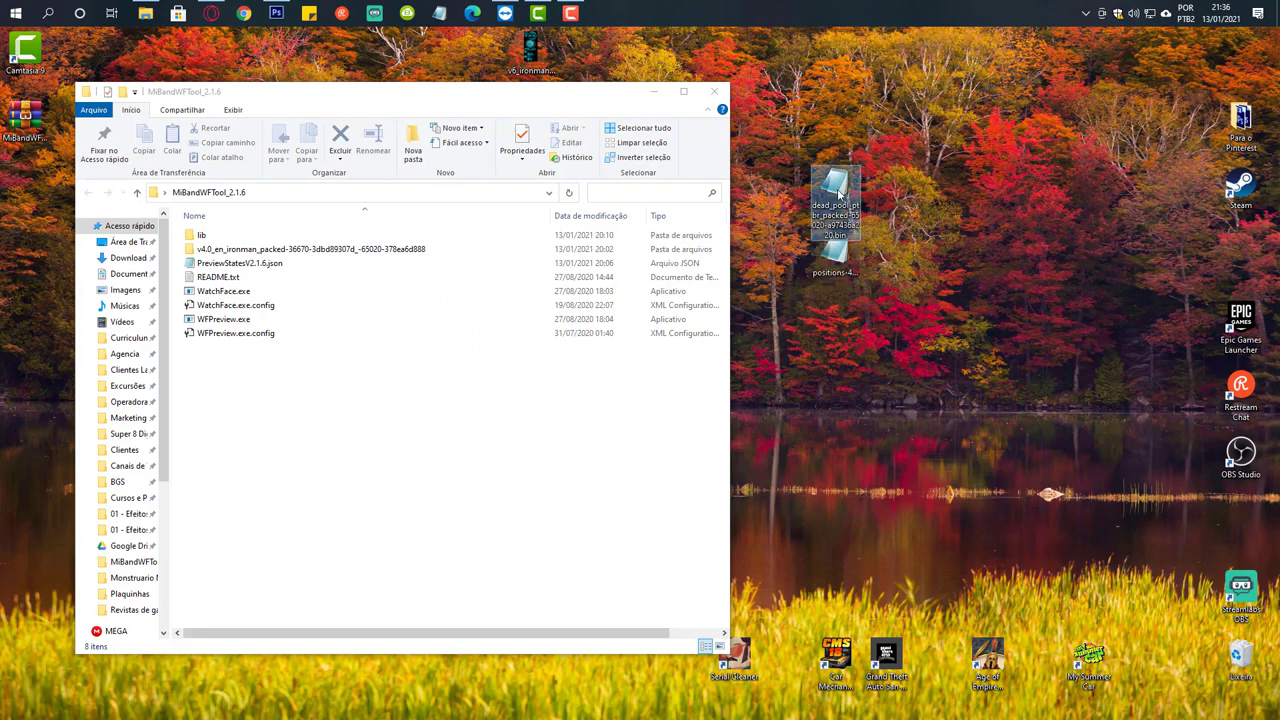
pyautogui.click(838, 260)
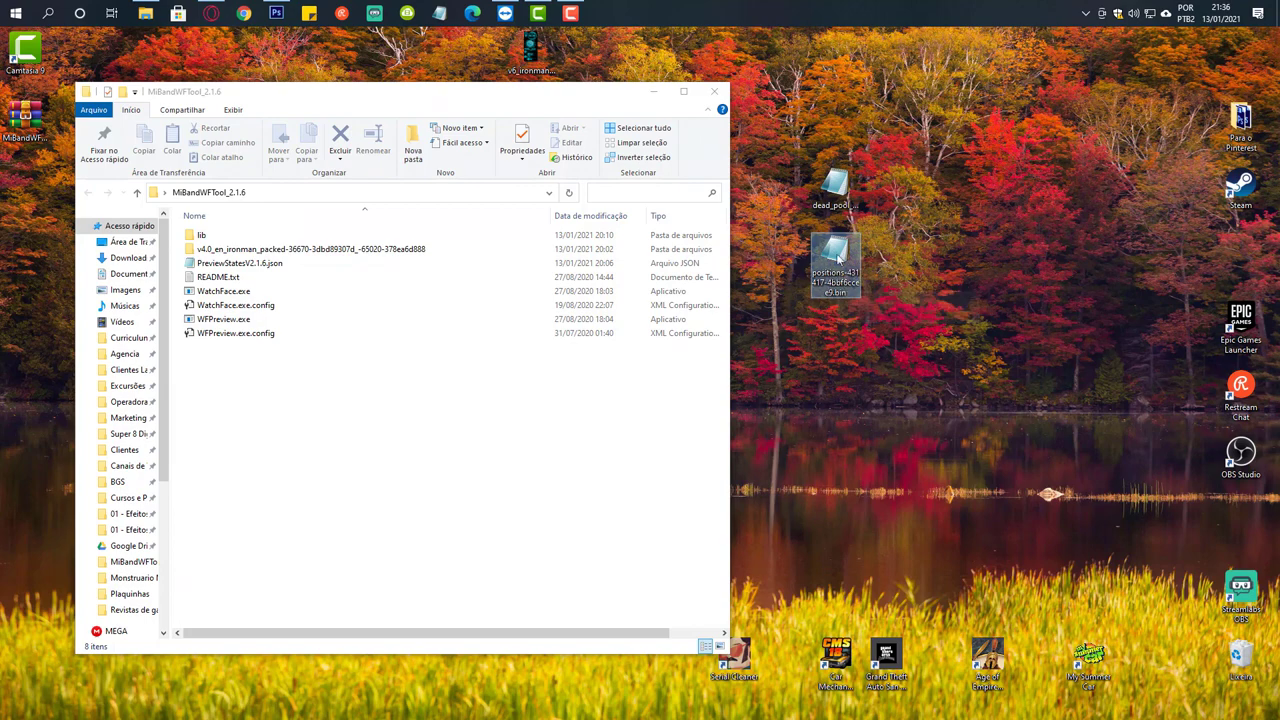
pyautogui.moveTo(838, 255); pyautogui.dragTo(293, 298)
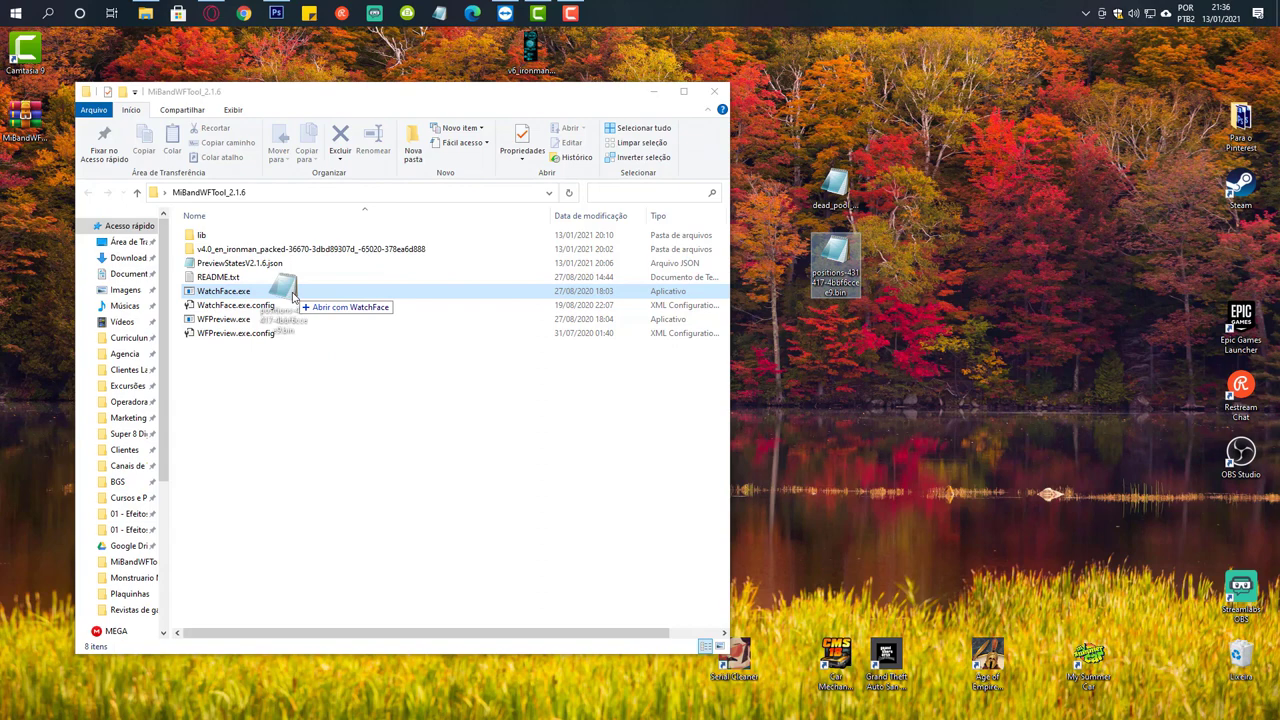
pyautogui.moveTo(293, 297); pyautogui.dragTo(291, 297)
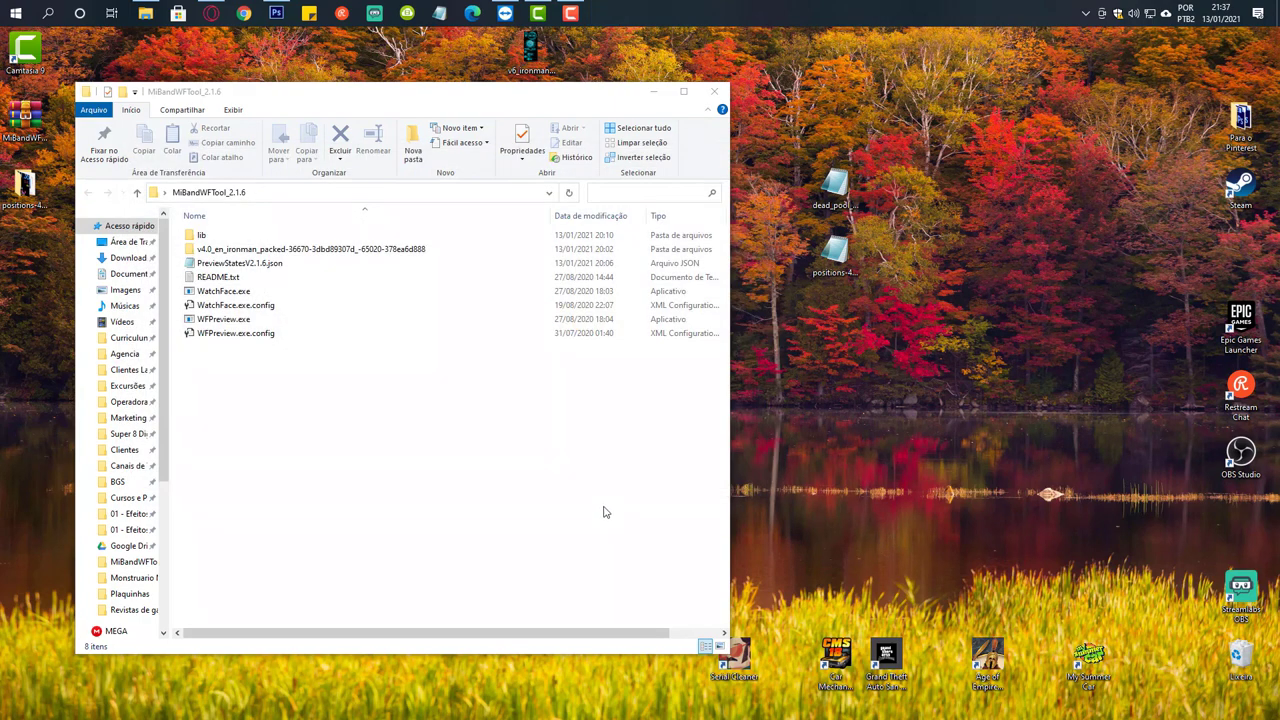
# Place the extracted positions-431417-4bbf6ccee9 folder near the .bin files and open it in a widened window.
pyautogui.moveTo(25, 185); pyautogui.dragTo(800, 333)
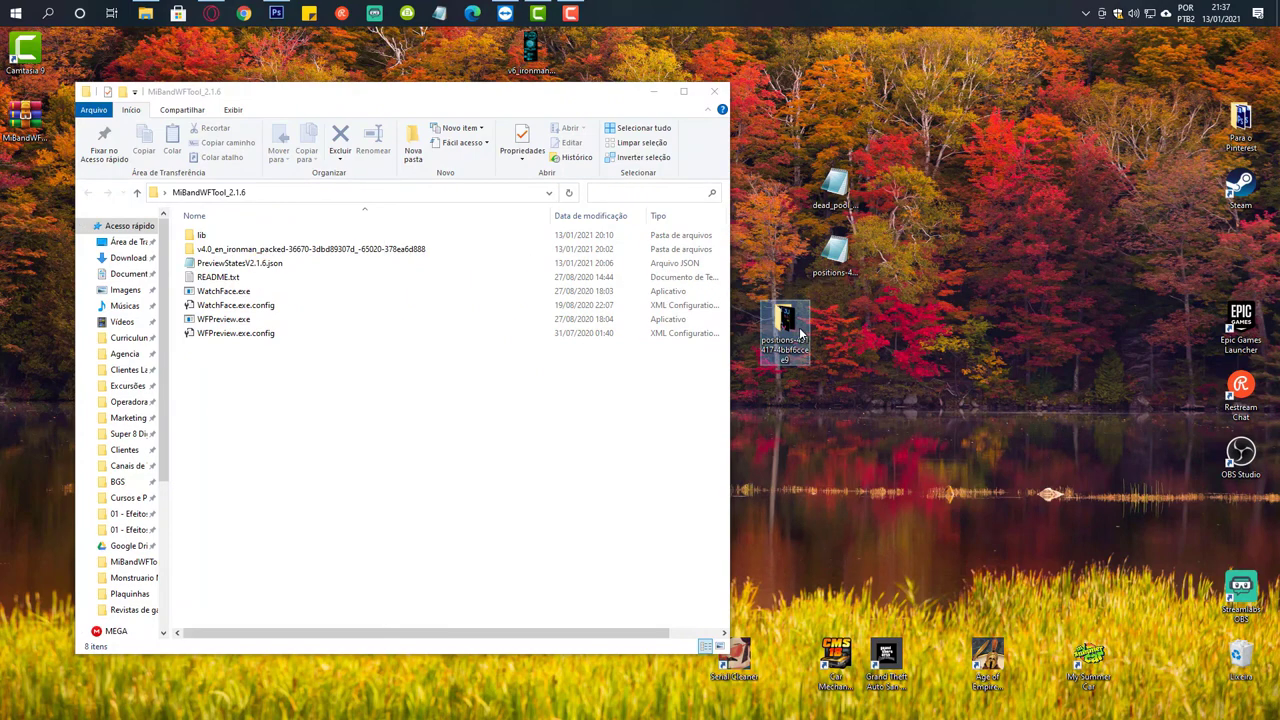
pyautogui.doubleClick(800, 333)
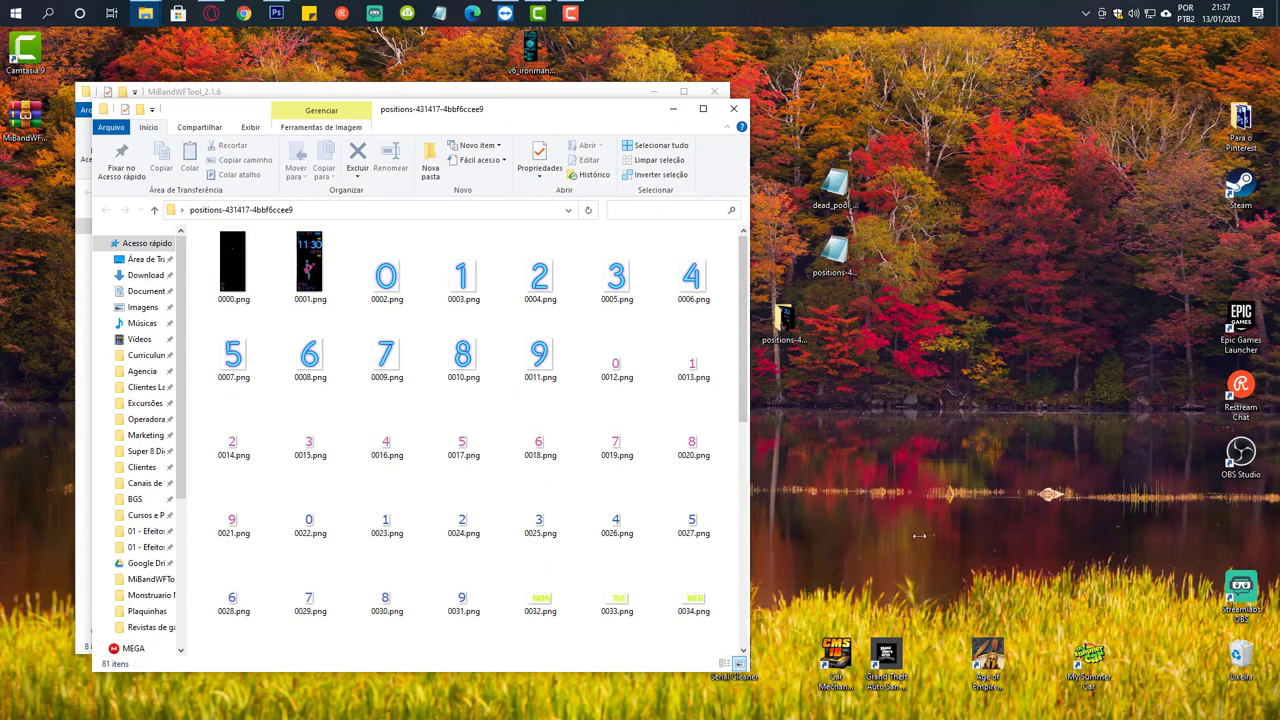
pyautogui.moveTo(747, 566); pyautogui.dragTo(1086, 515)
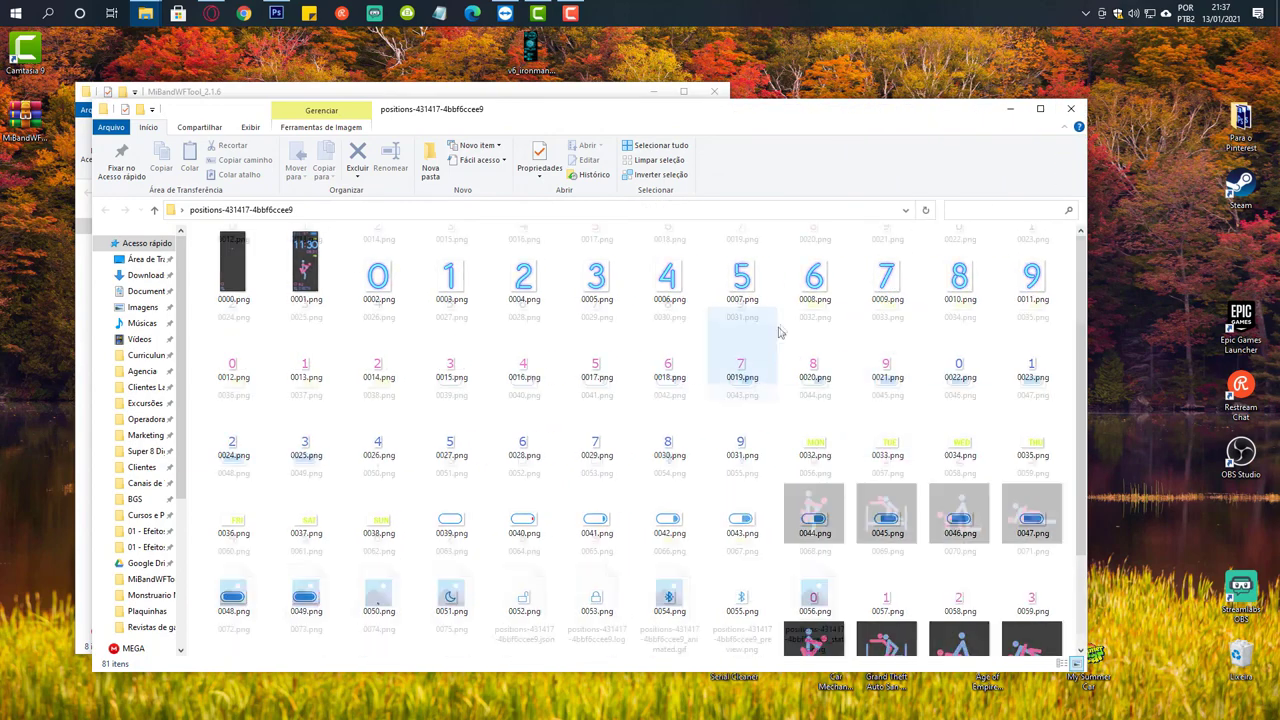
# Look through the digit, weekday, battery and animation images extracted from the positions watch face, and minimize both folder windows.
pyautogui.scroll(-3, 778, 330)
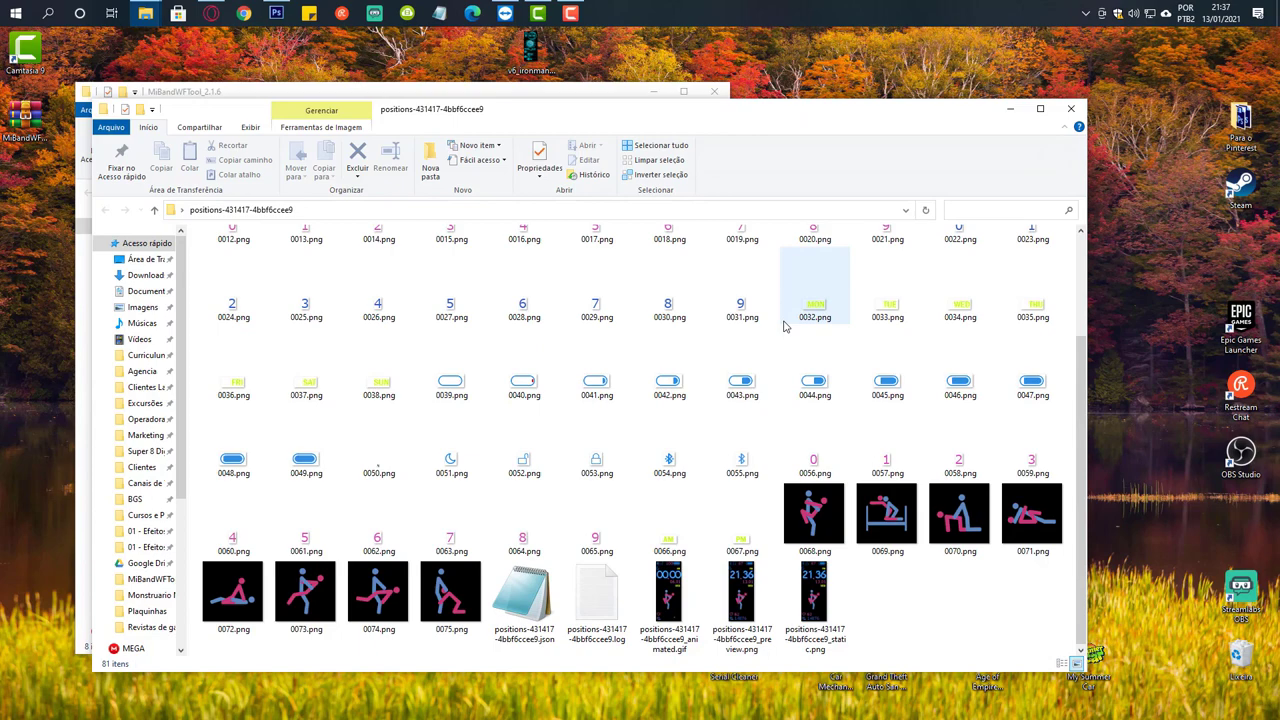
pyautogui.scroll(2, 784, 326)
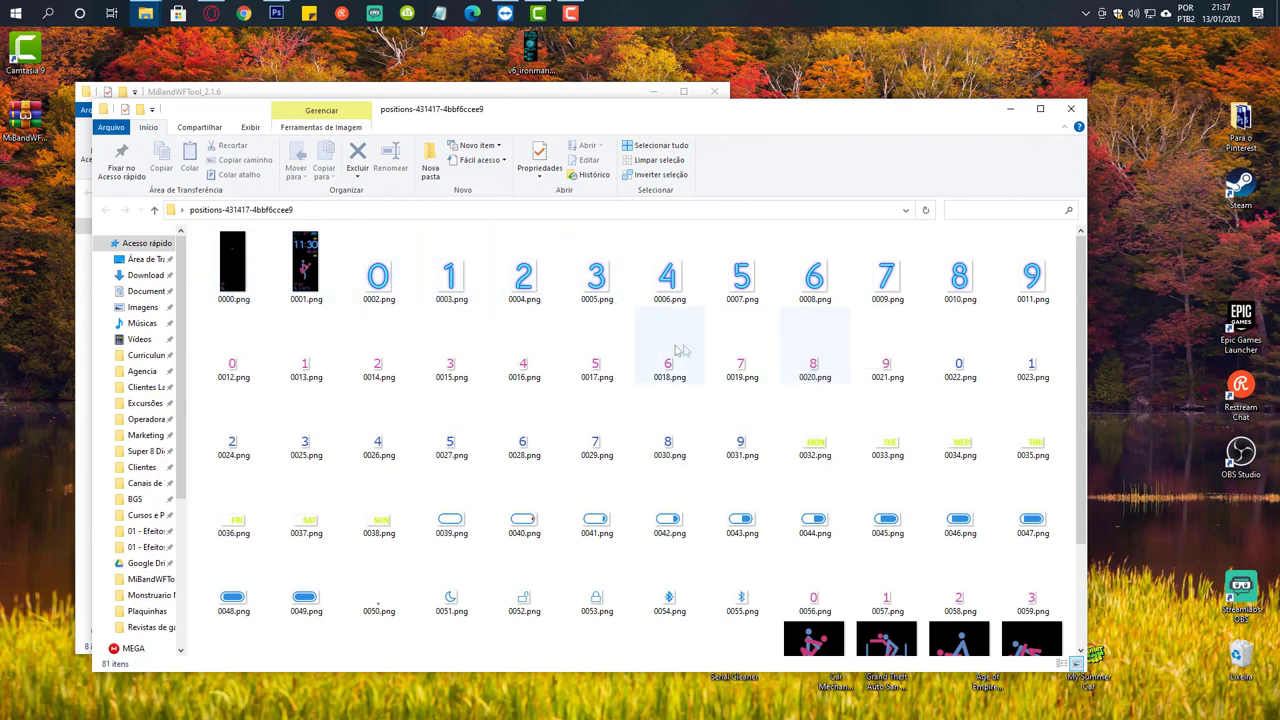
pyautogui.moveTo(697, 334)
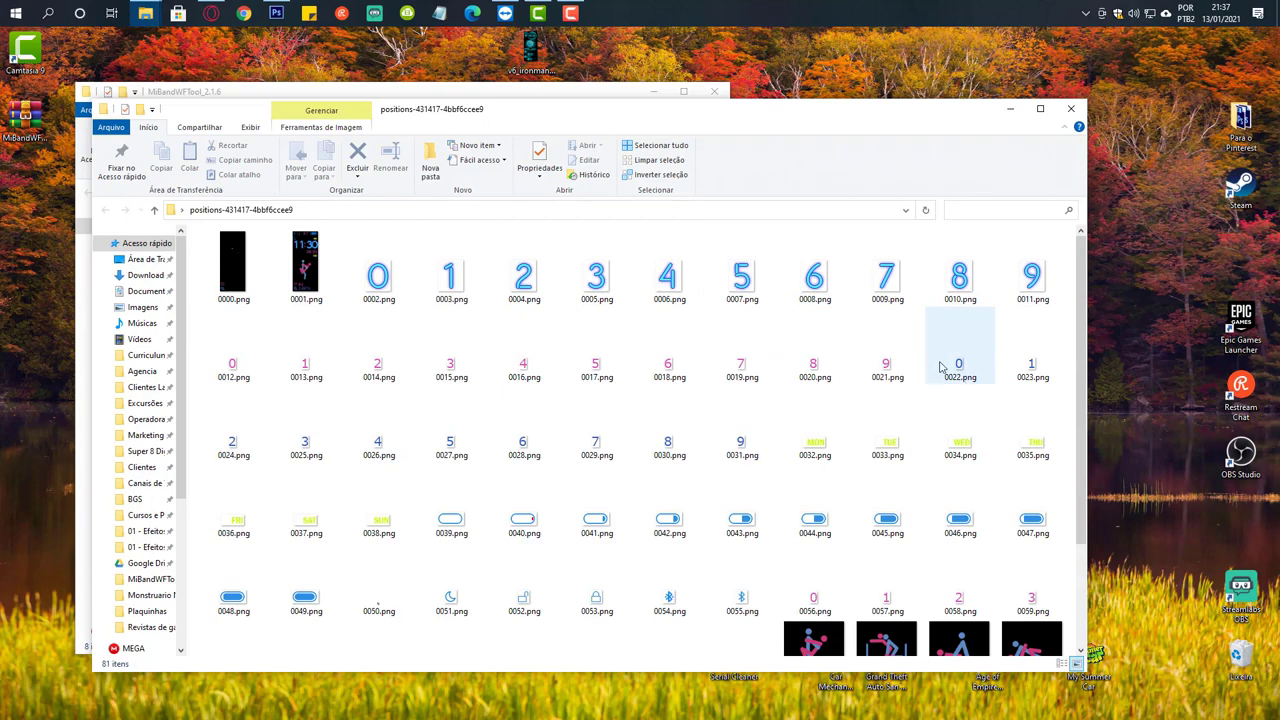
pyautogui.scroll(-2, 940, 390)
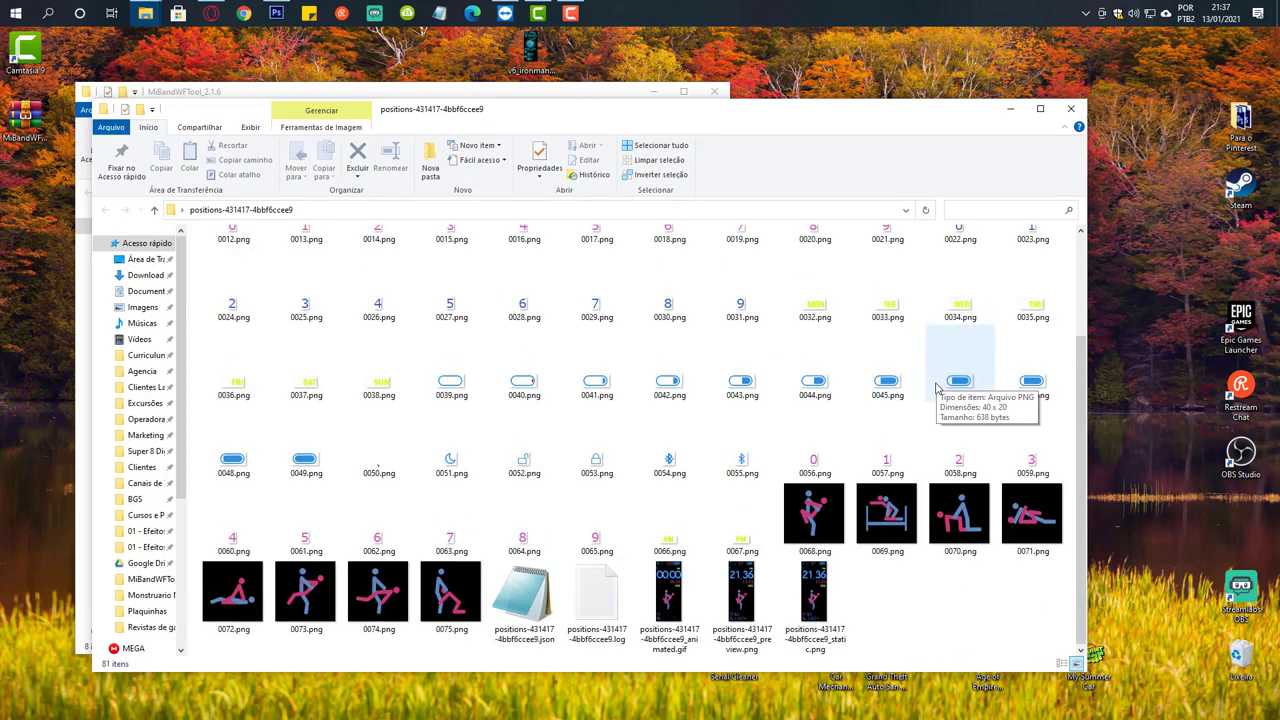
pyautogui.click(1008, 110)
pyautogui.click(654, 92)
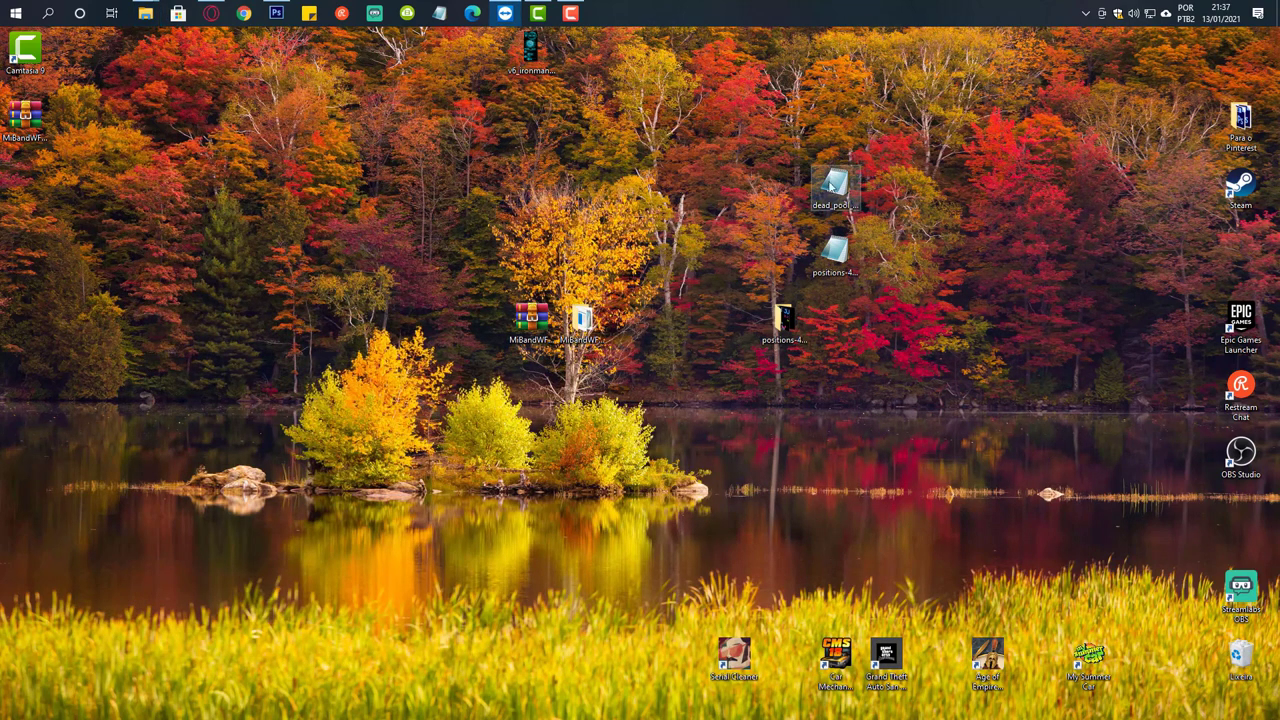
# Check the details of the dead_pool .bin file and the MiBandWFTool_1.4.2.zip download link on the forum page.
pyautogui.click(840, 205)
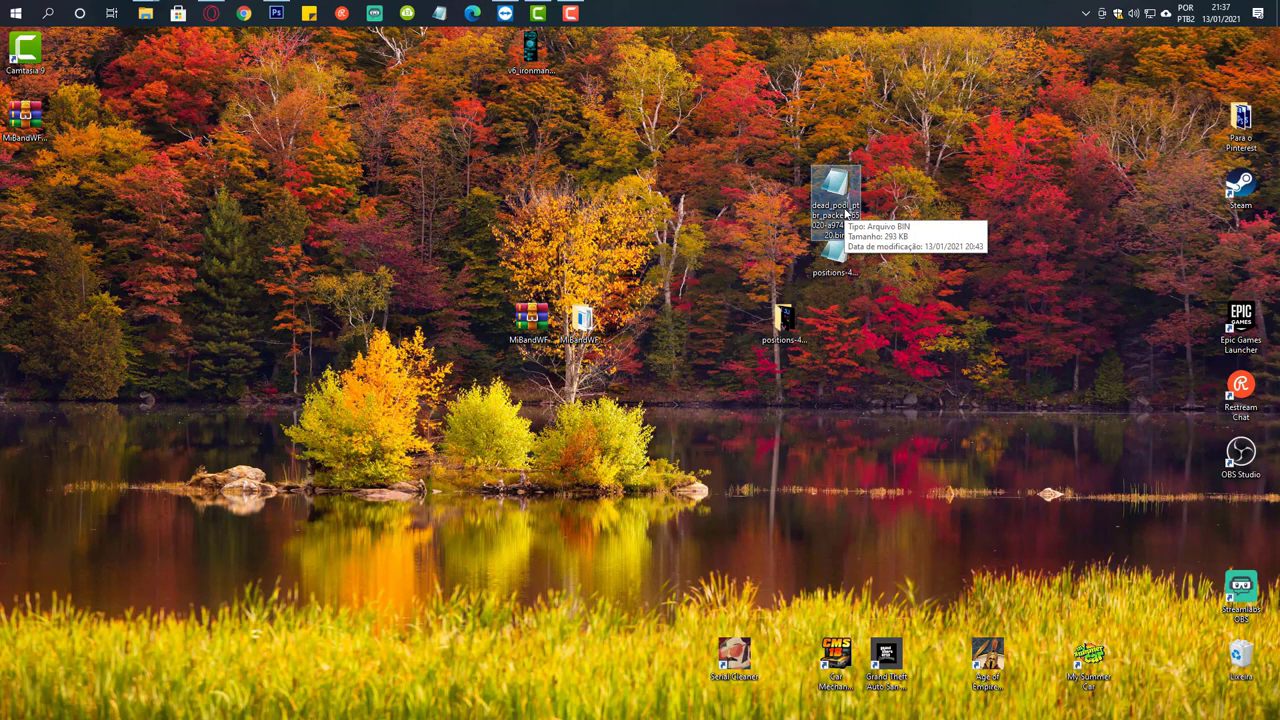
pyautogui.click(215, 18)
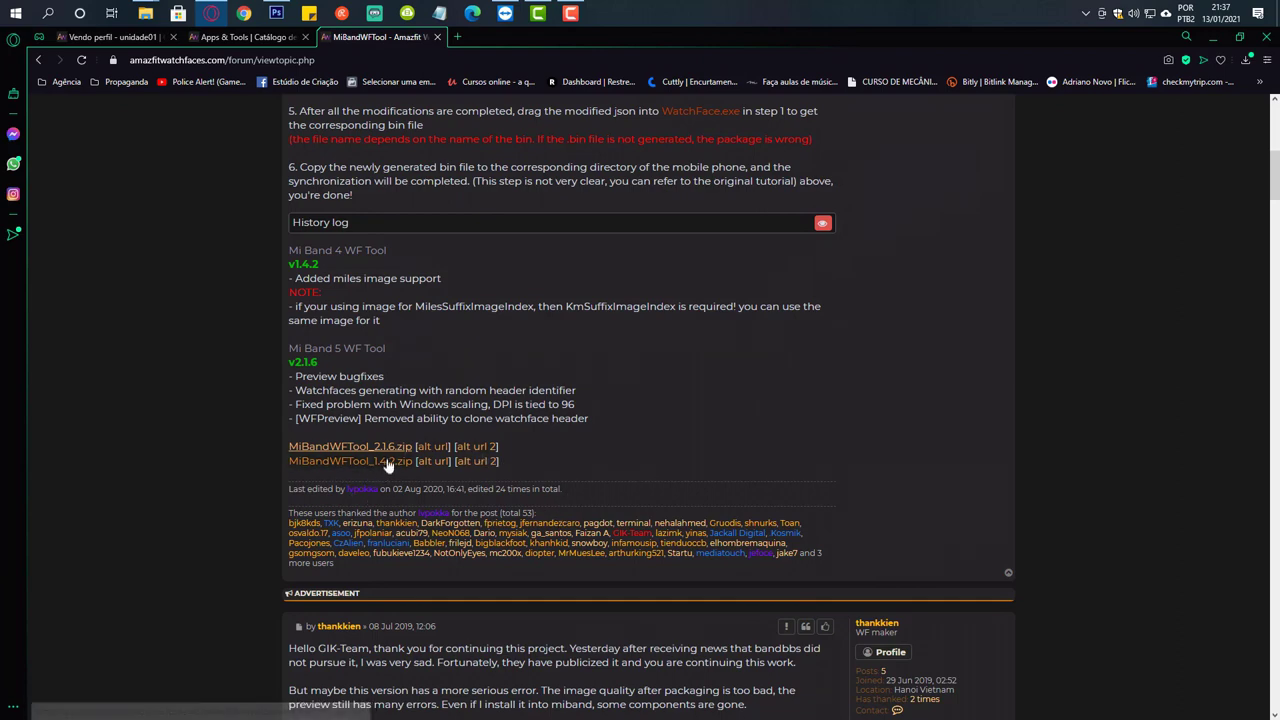
pyautogui.click(1212, 36)
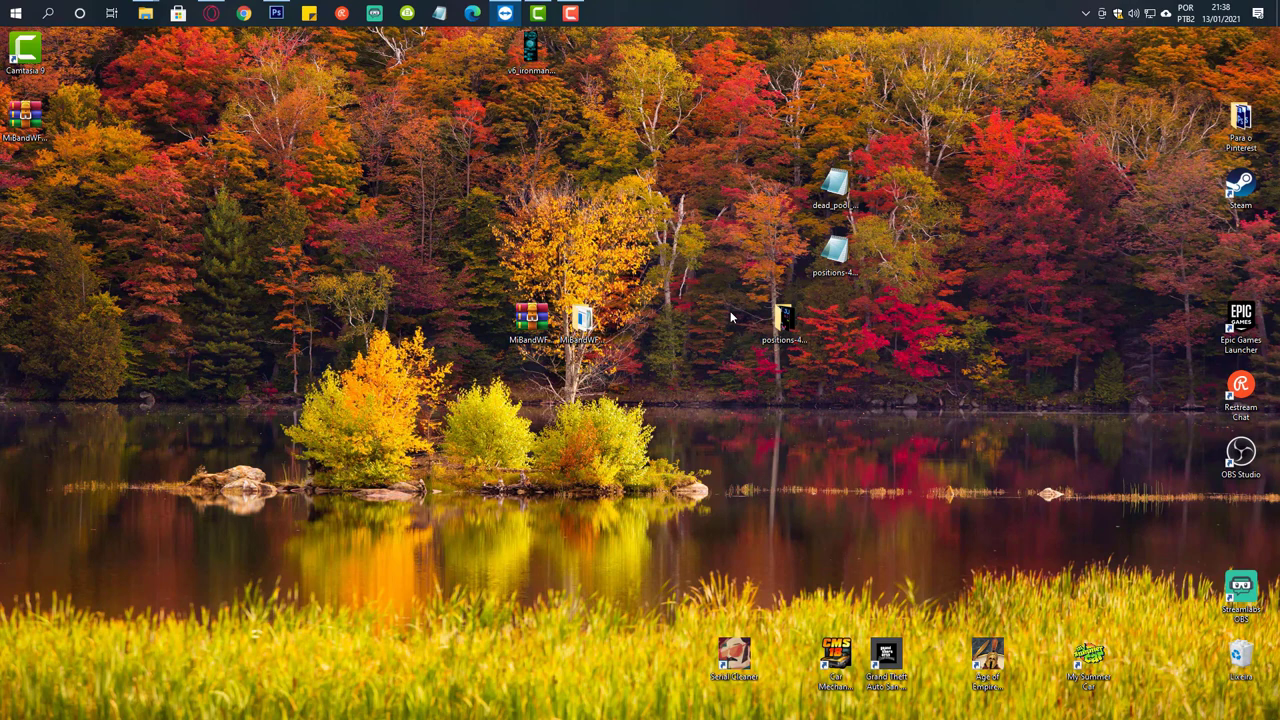
pyautogui.click(570, 12)
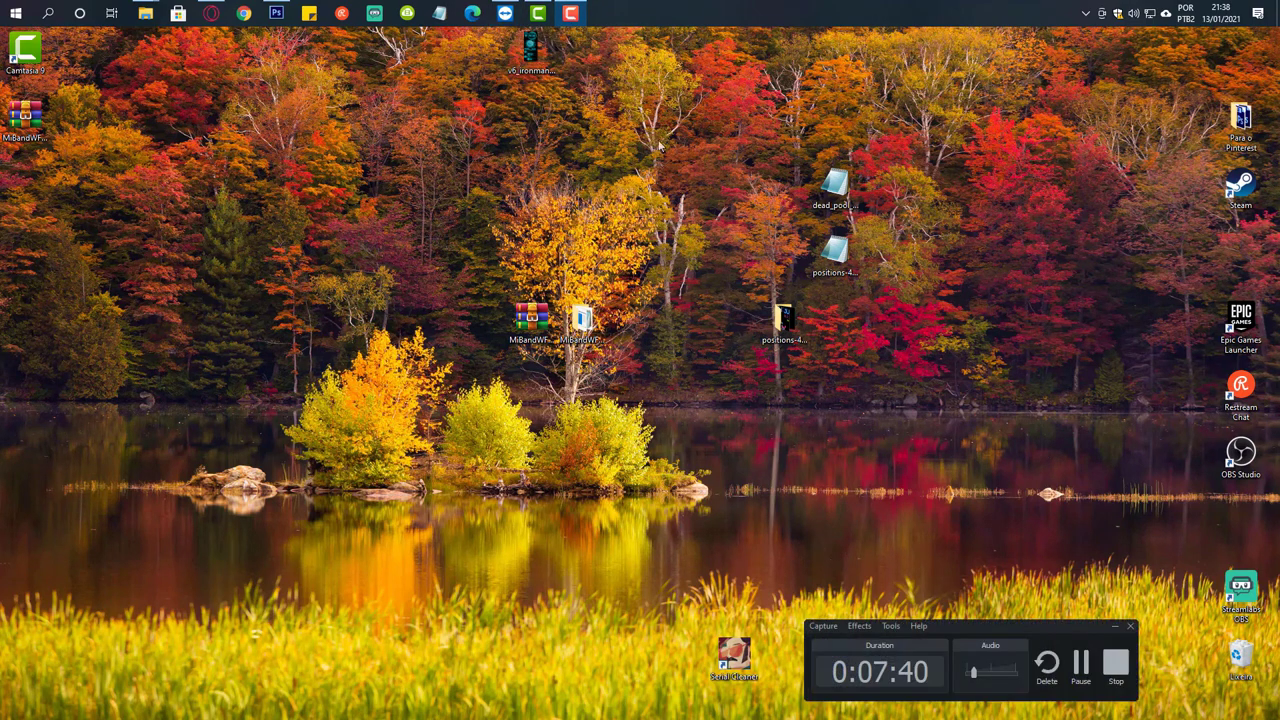
pyautogui.click(1080, 663)
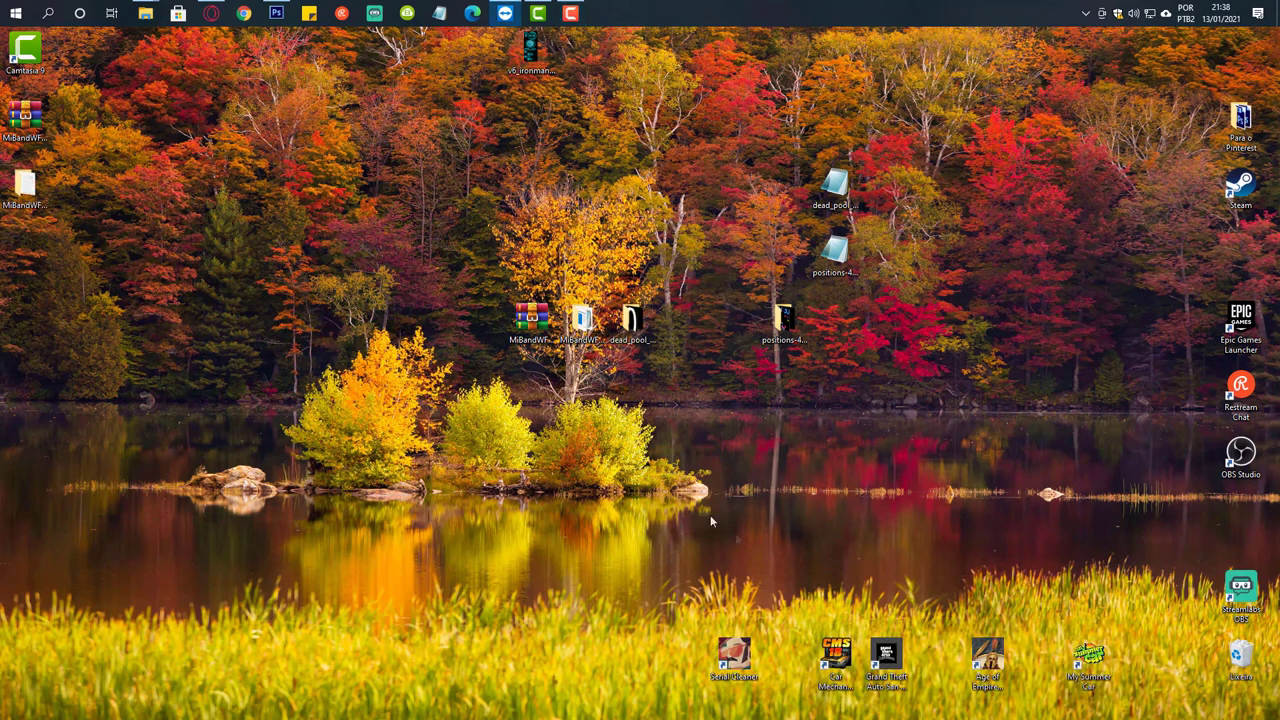
# Open the extracted dead_pool_ptbr_packed-65020-a97436a220 folder to view the watch face's images.
pyautogui.doubleClick(631, 322)
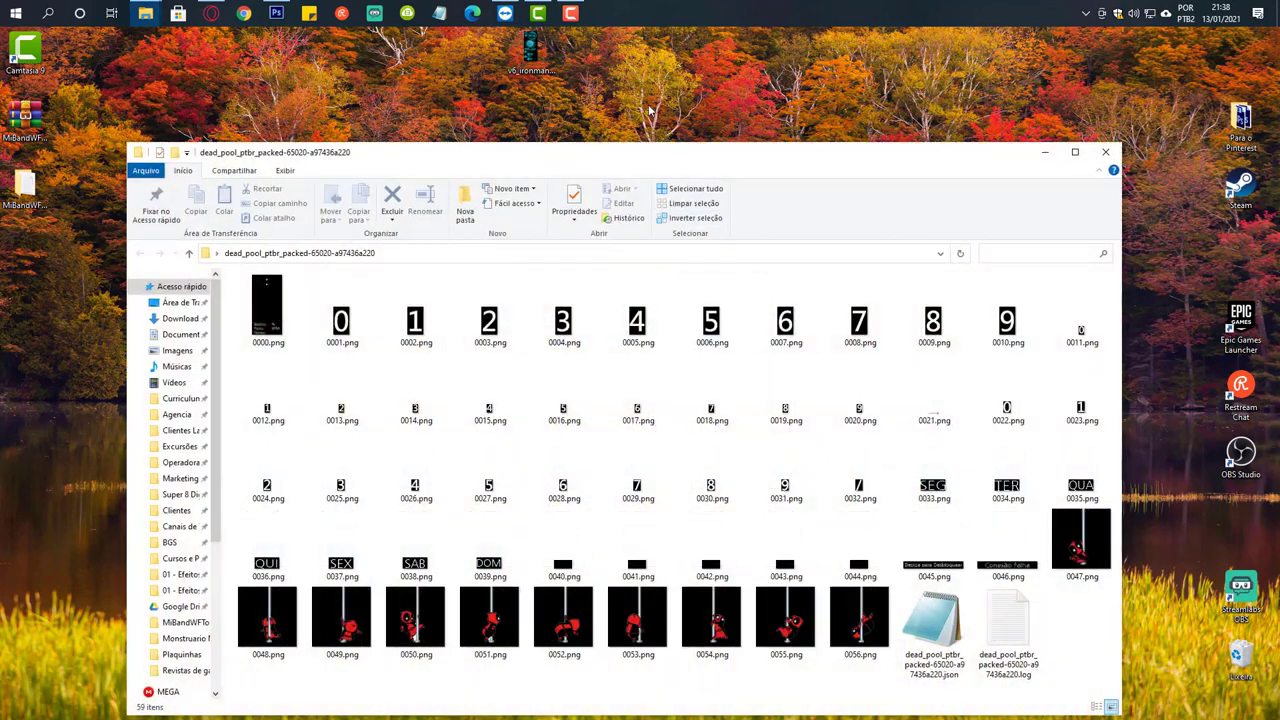
# Look at the animation frames starting at 0047.png in the dead_pool folder, then move and narrow its window to uncover the desktop.
pyautogui.moveTo(672, 156); pyautogui.dragTo(568, 52)
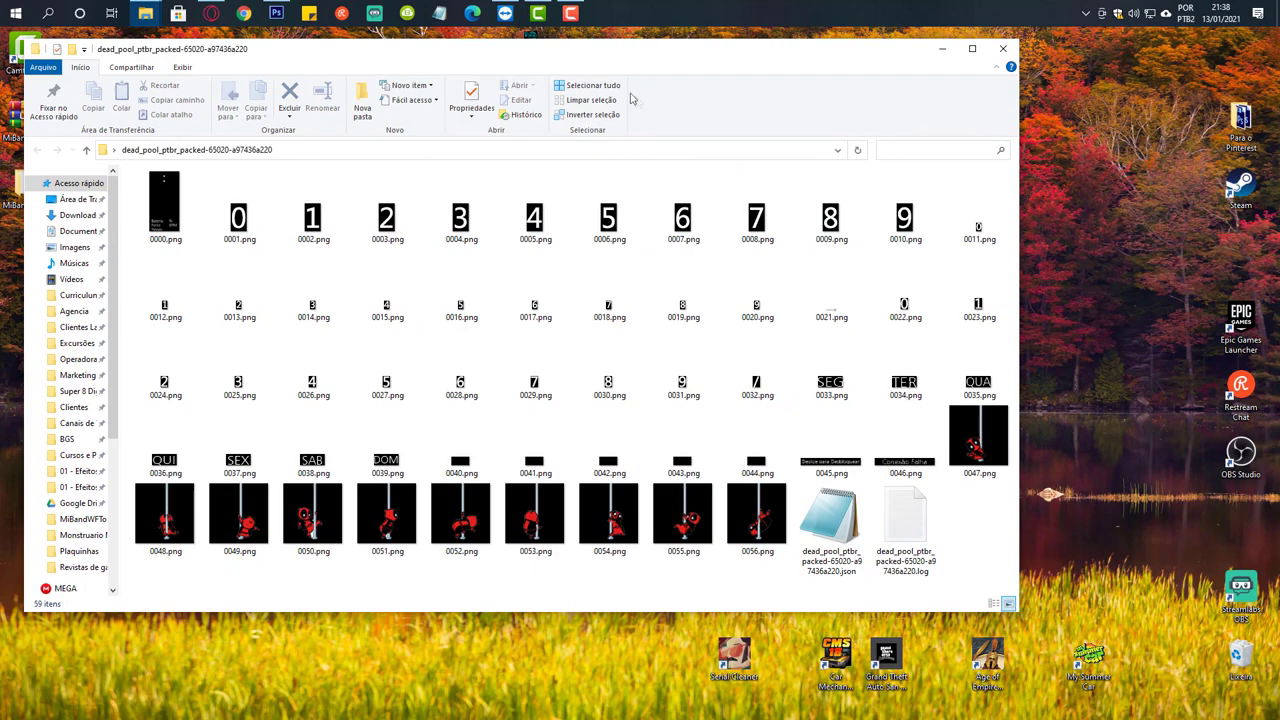
pyautogui.click(980, 455)
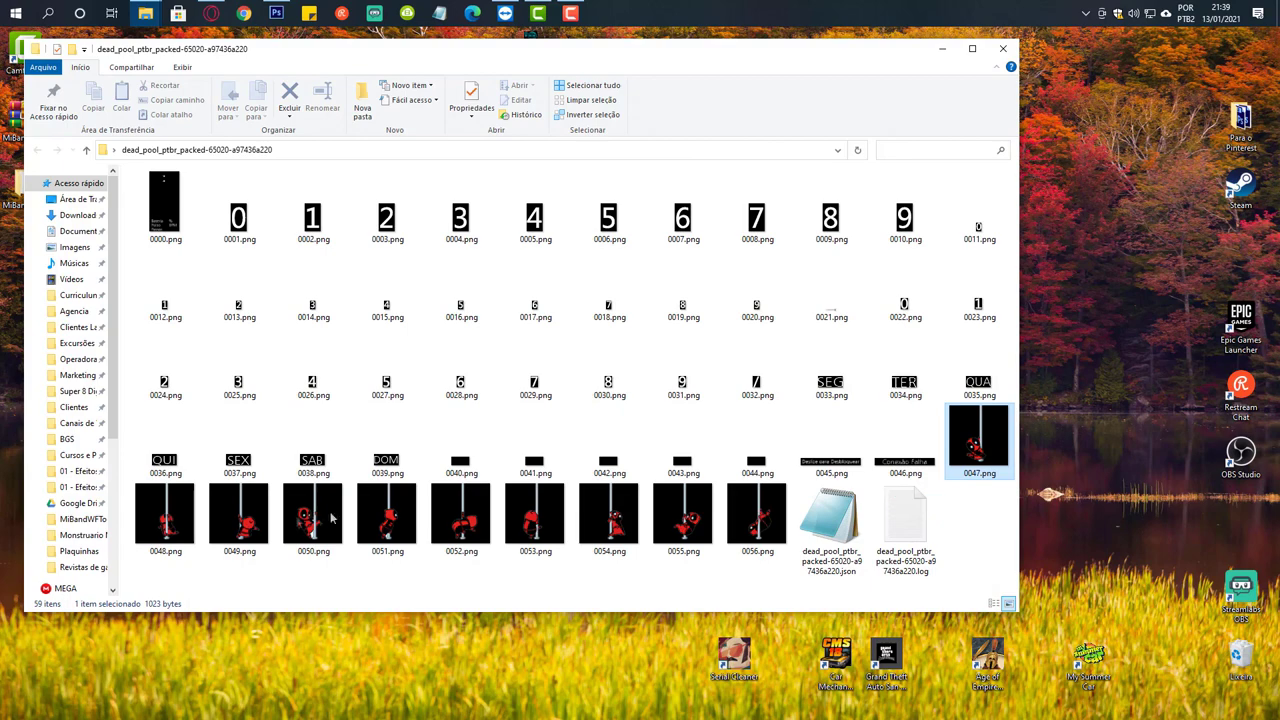
pyautogui.press('Right')
pyautogui.press('Left')
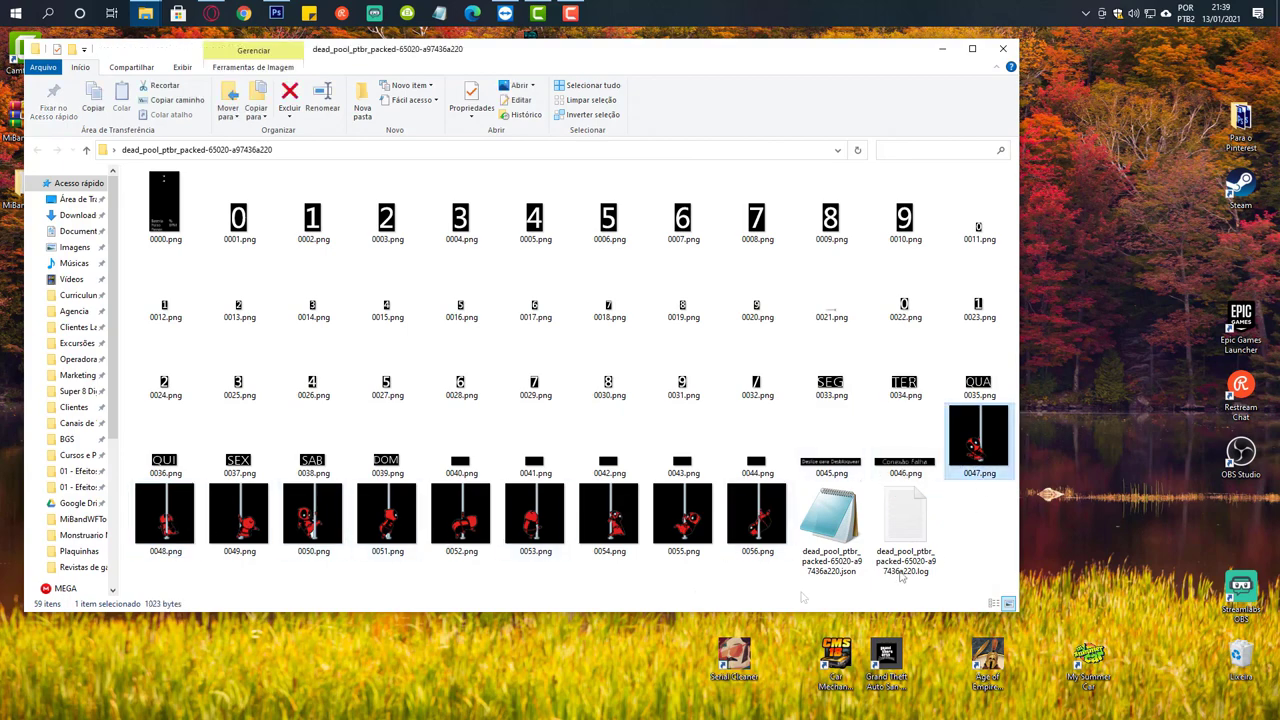
pyautogui.press('Right')
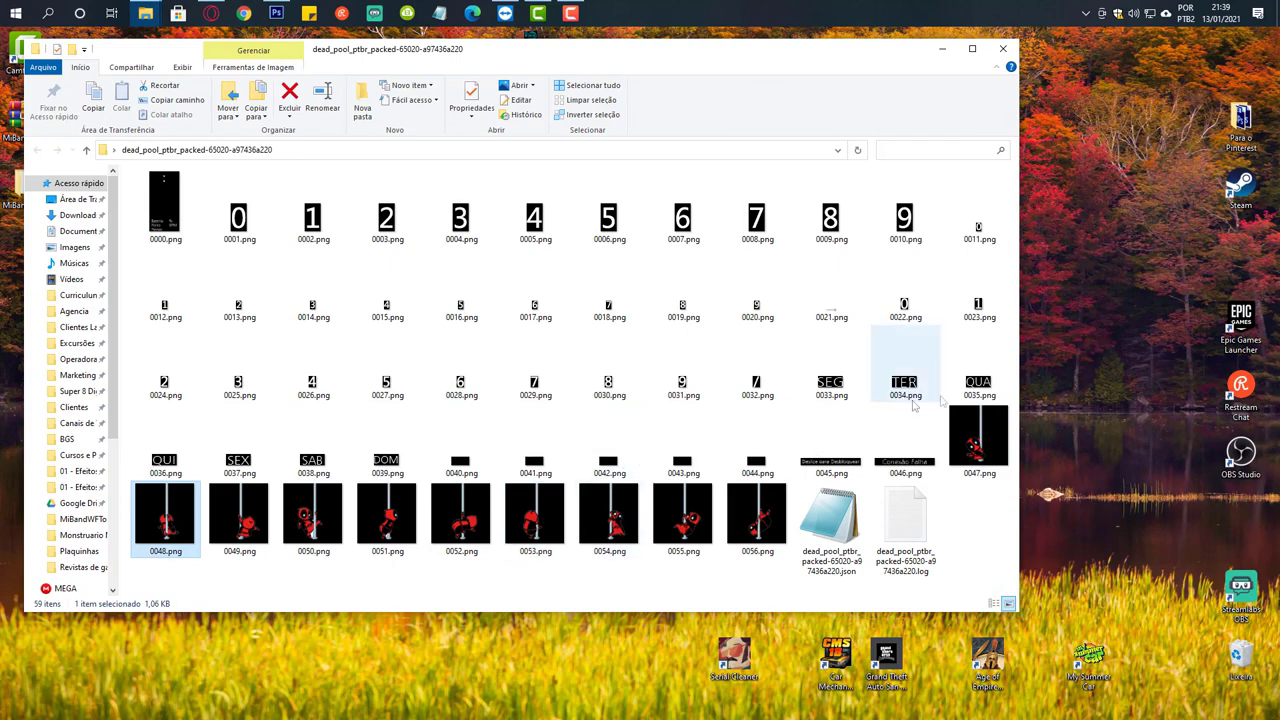
pyautogui.moveTo(1022, 349); pyautogui.dragTo(700, 519)
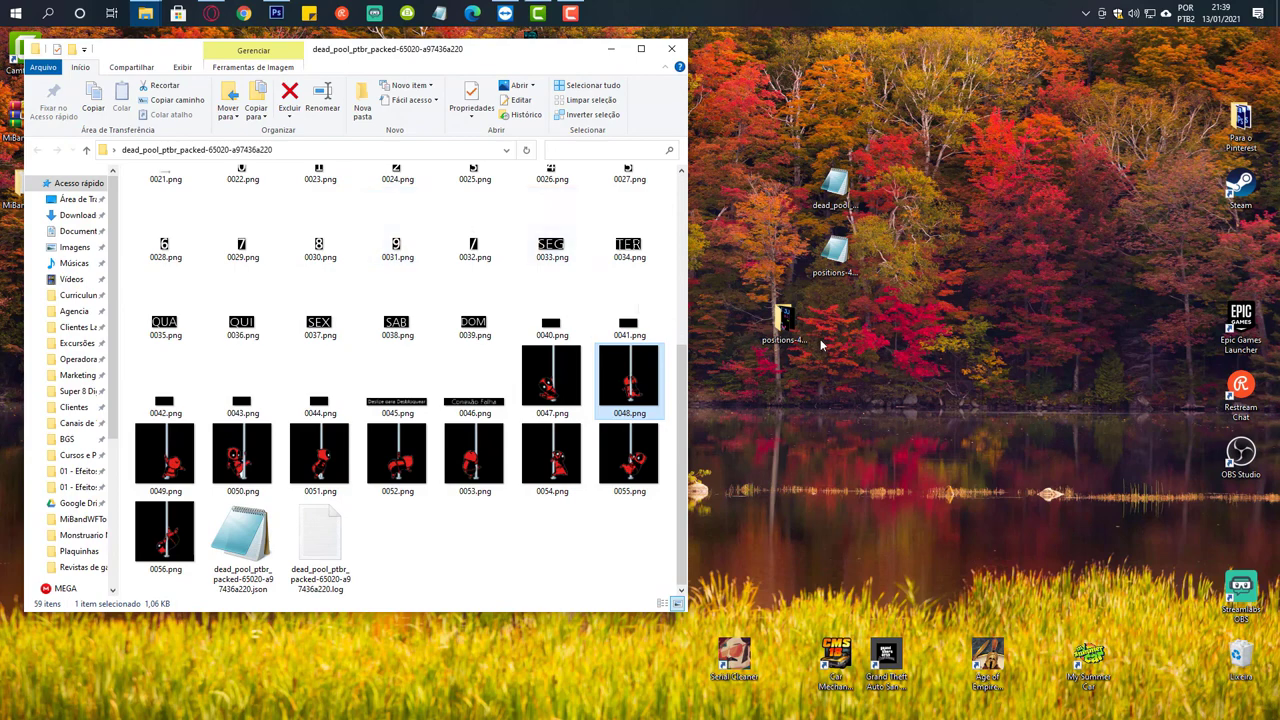
# Switch to Photoshop and open frames 0068.png to 0075.png from the desktop folder positions-431417-4bbf6ccee9.
pyautogui.click(276, 13)
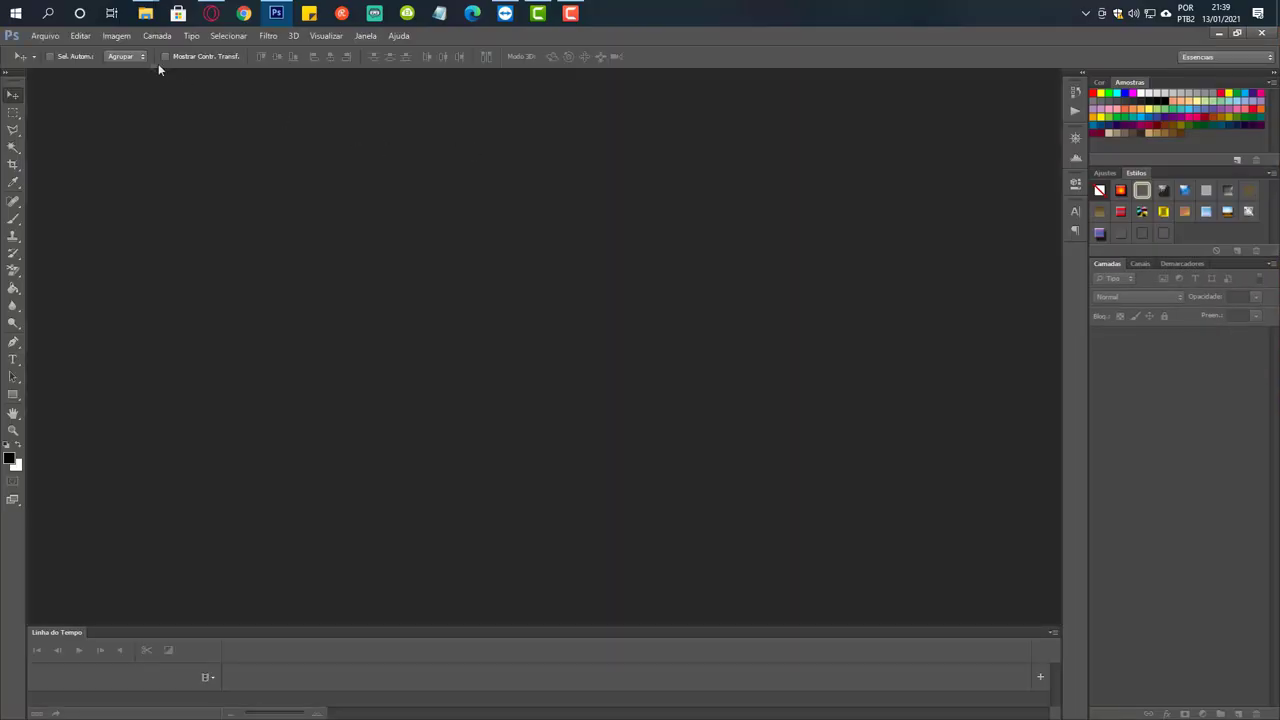
pyautogui.click(45, 36)
pyautogui.click(54, 63)
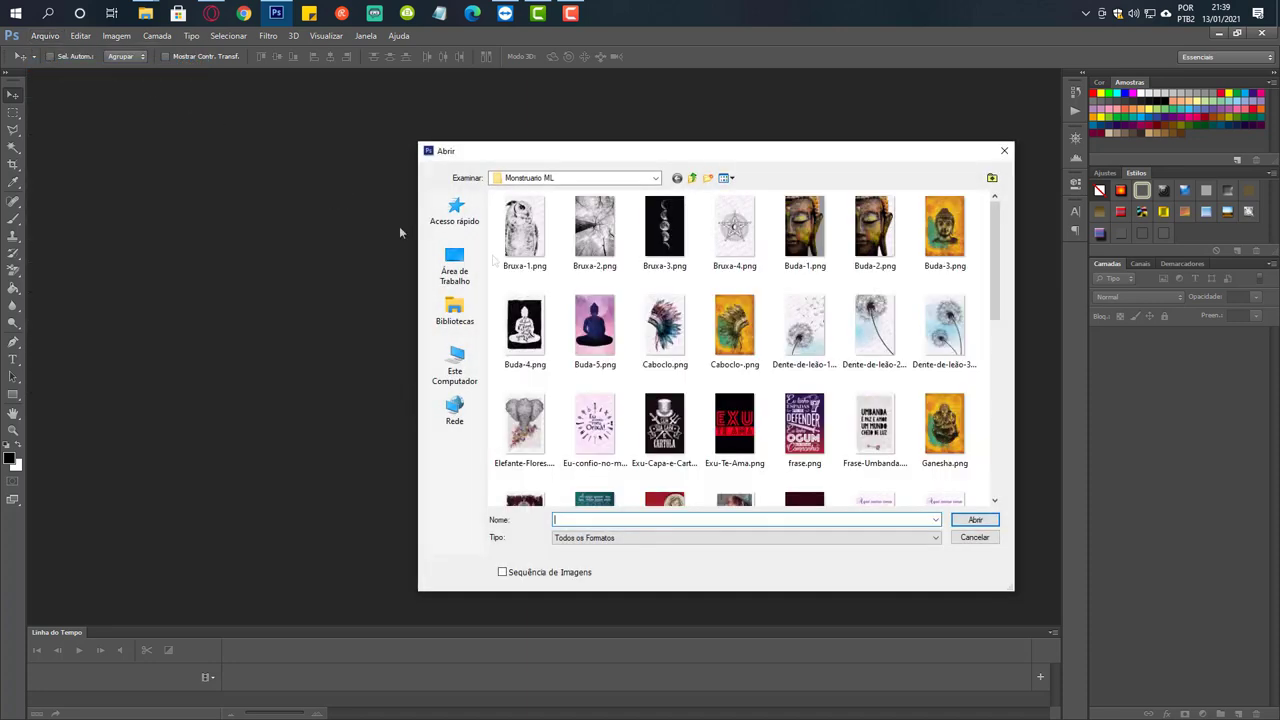
pyautogui.click(455, 265)
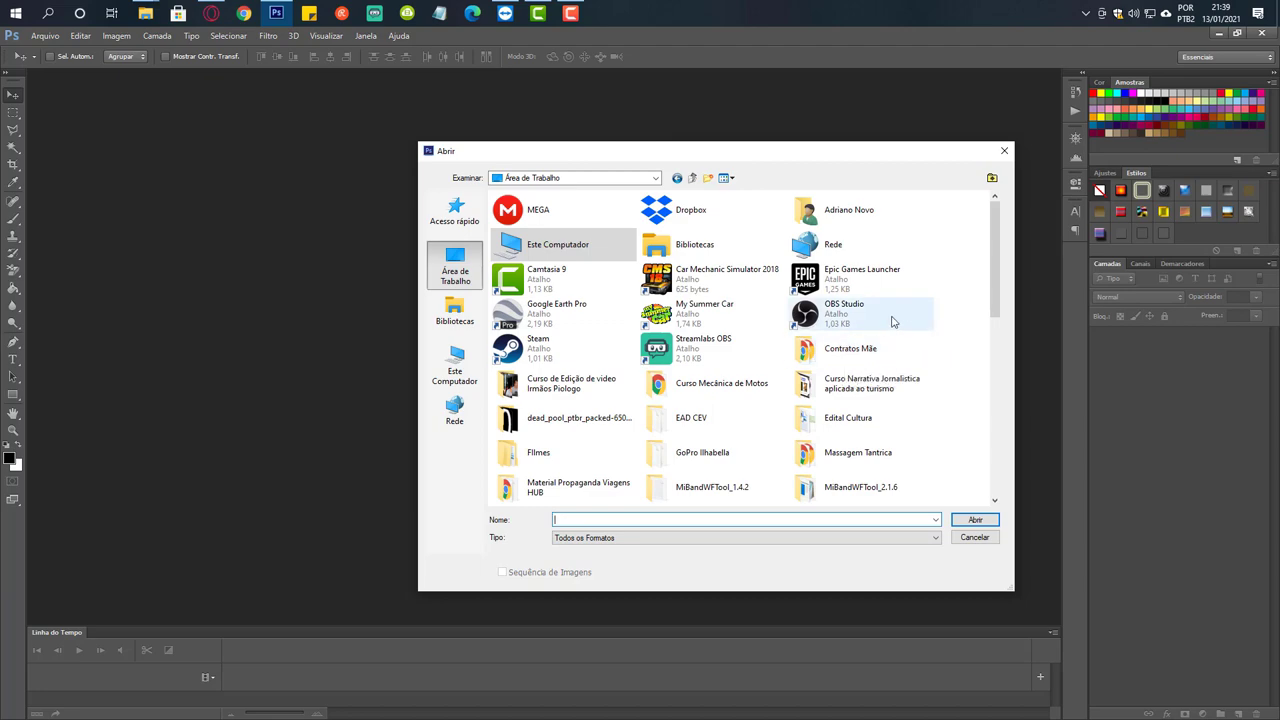
pyautogui.scroll(-5, 893, 321)
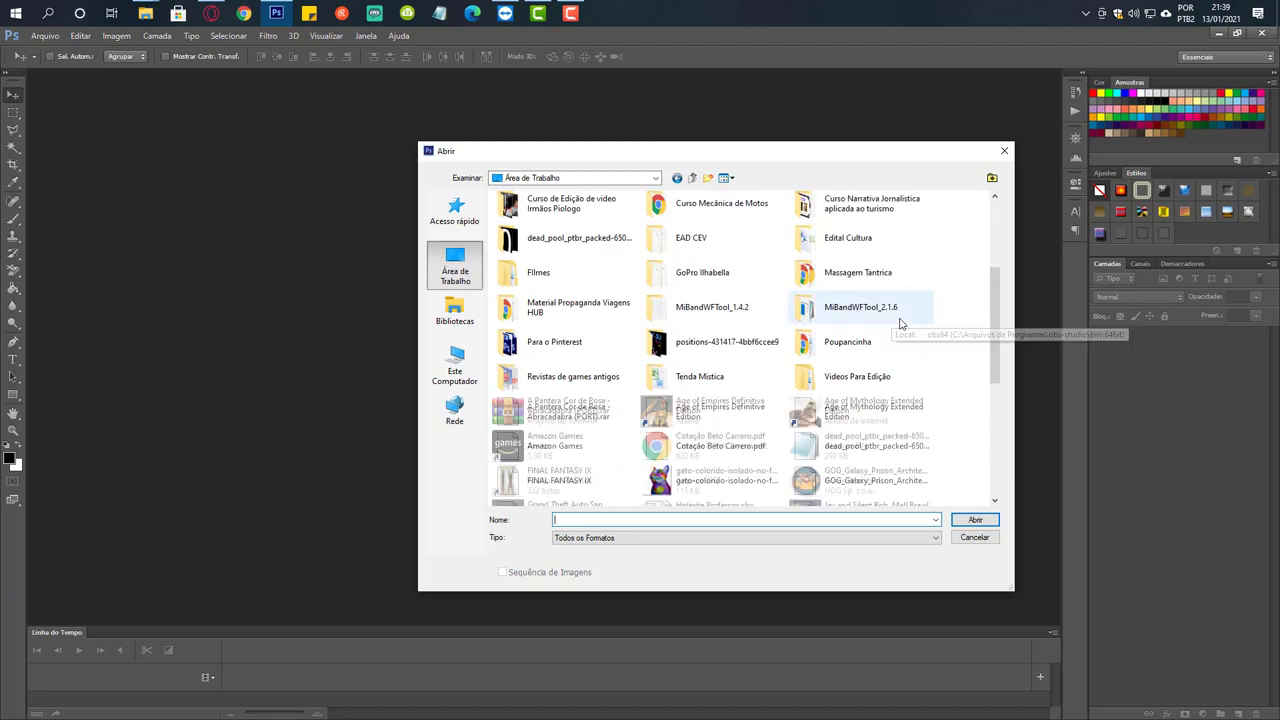
pyautogui.scroll(2, 680, 320)
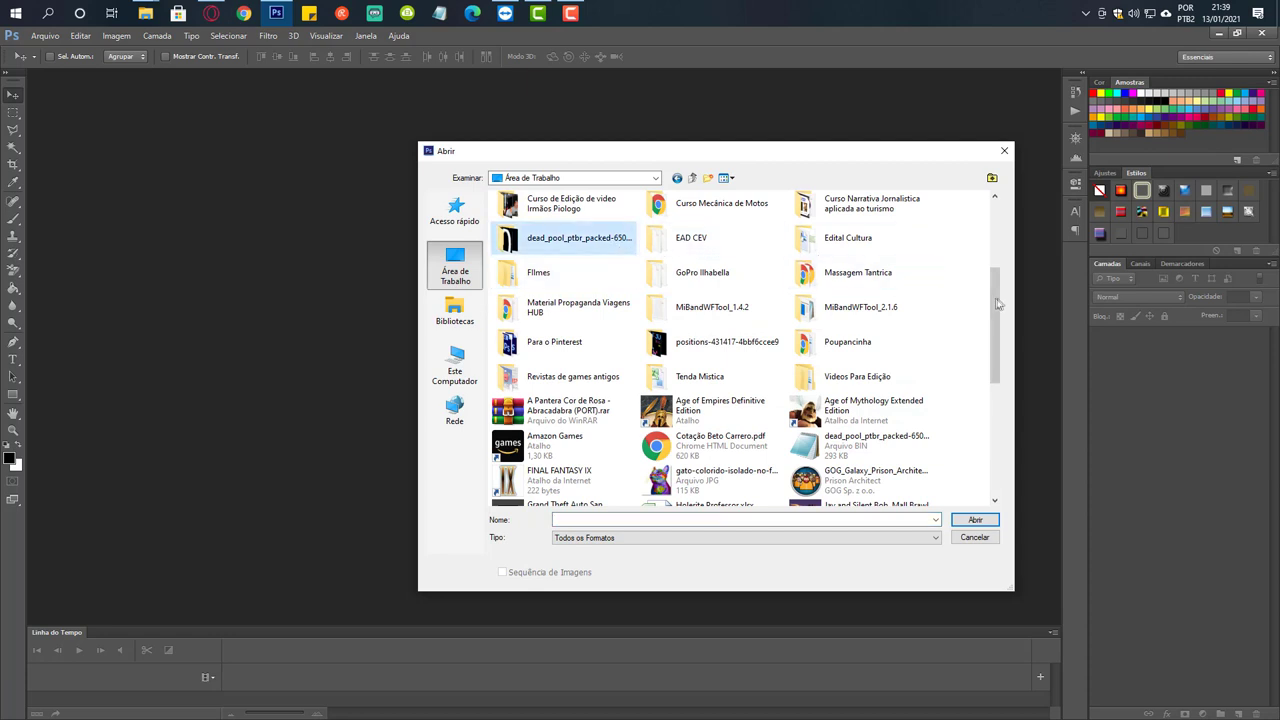
pyautogui.click(733, 310)
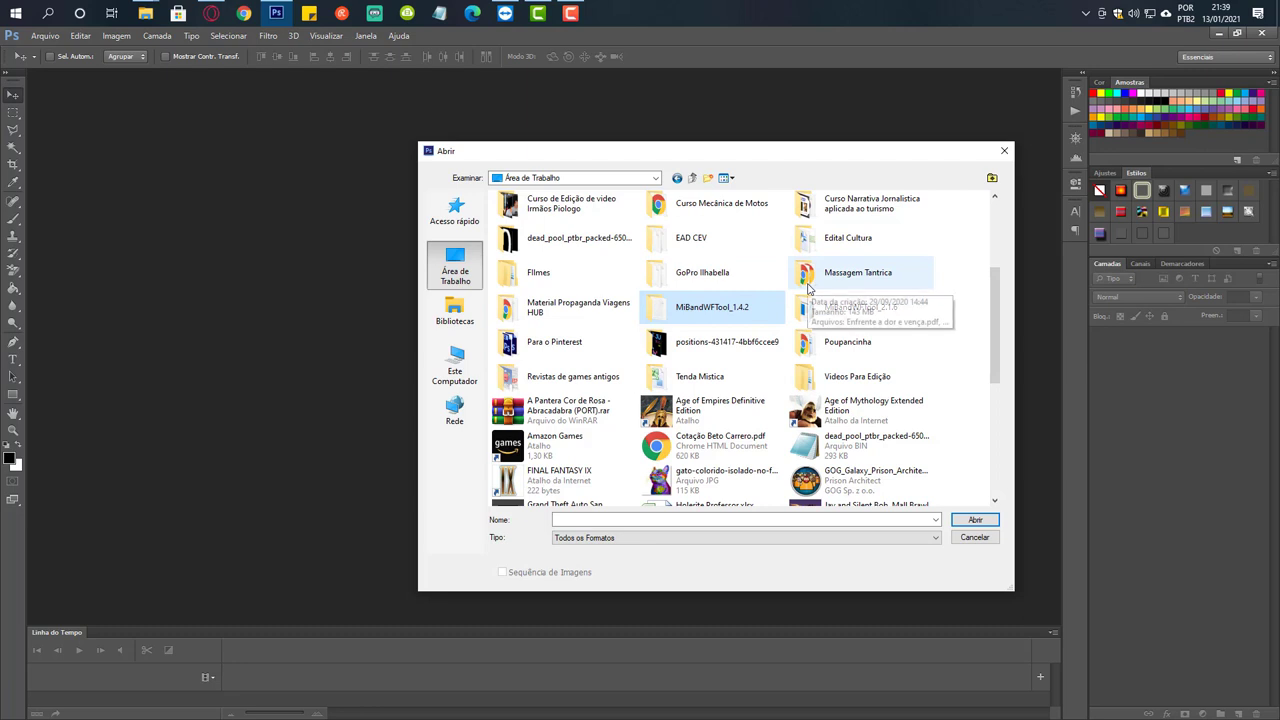
pyautogui.doubleClick(690, 342)
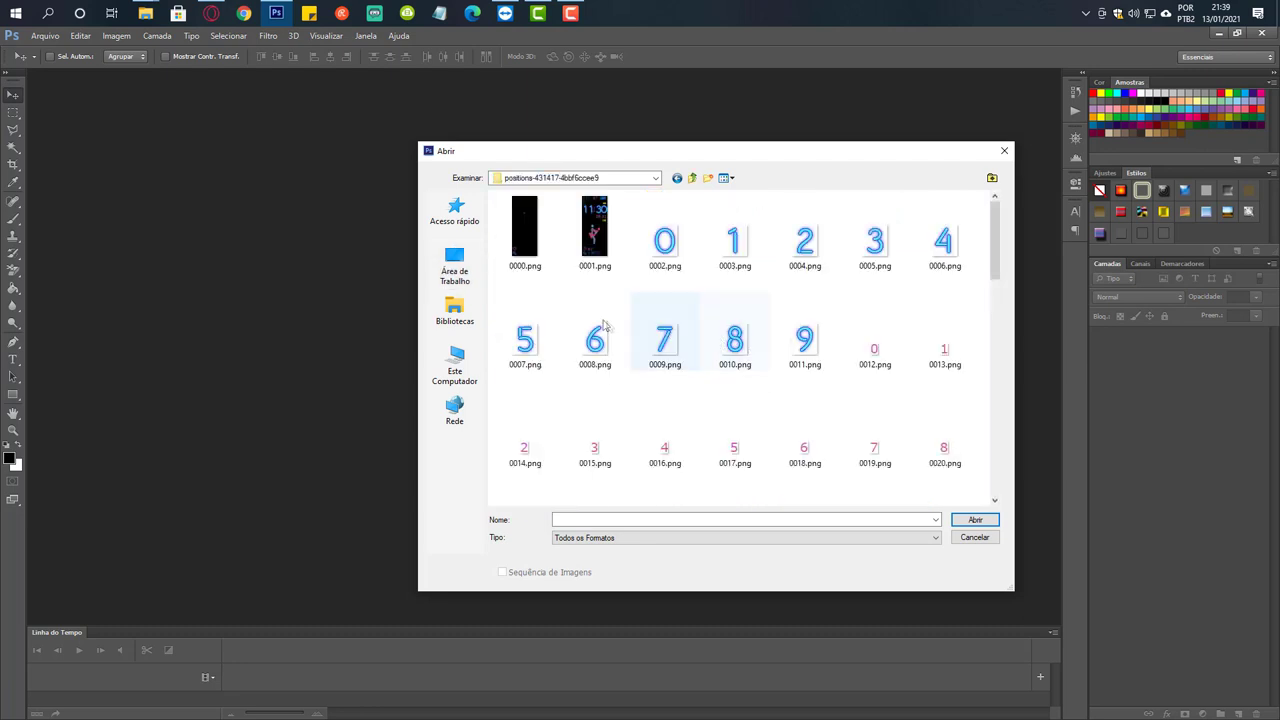
pyautogui.scroll(-5, 829, 357)
pyautogui.click(853, 368)
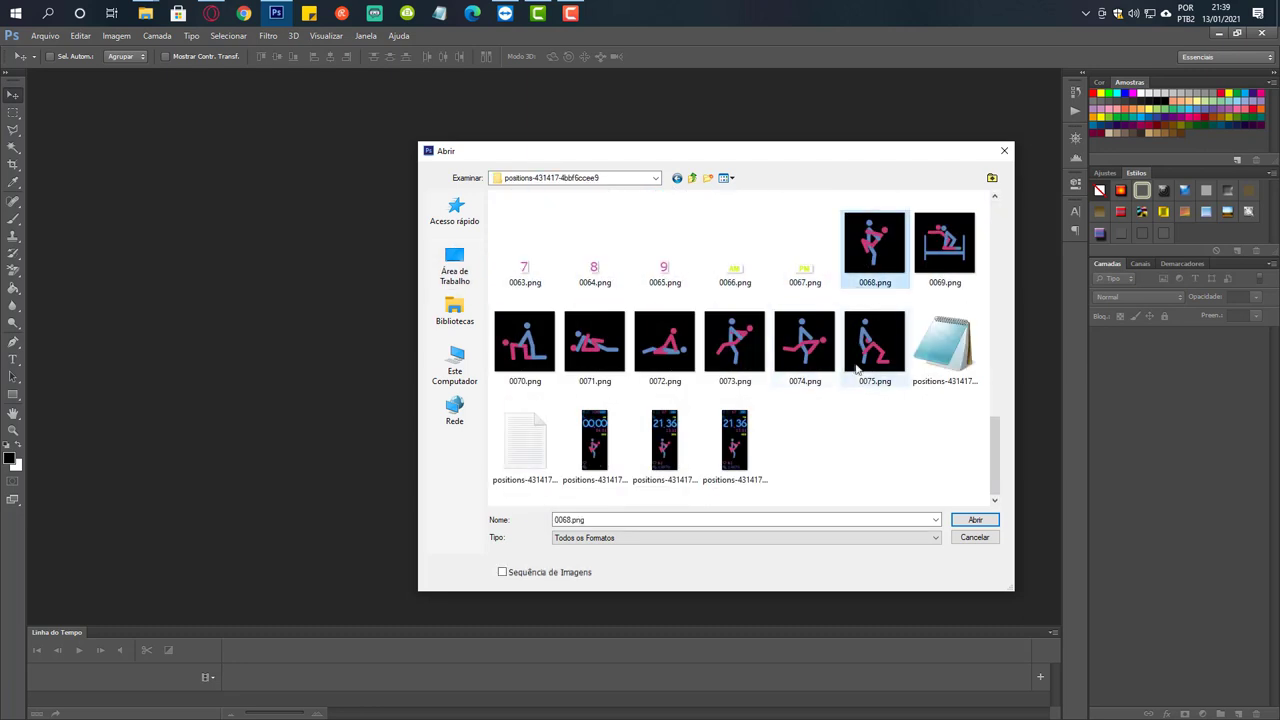
pyautogui.keyDown('shift'); pyautogui.click(862, 362); pyautogui.keyUp('shift')
pyautogui.click(984, 524)
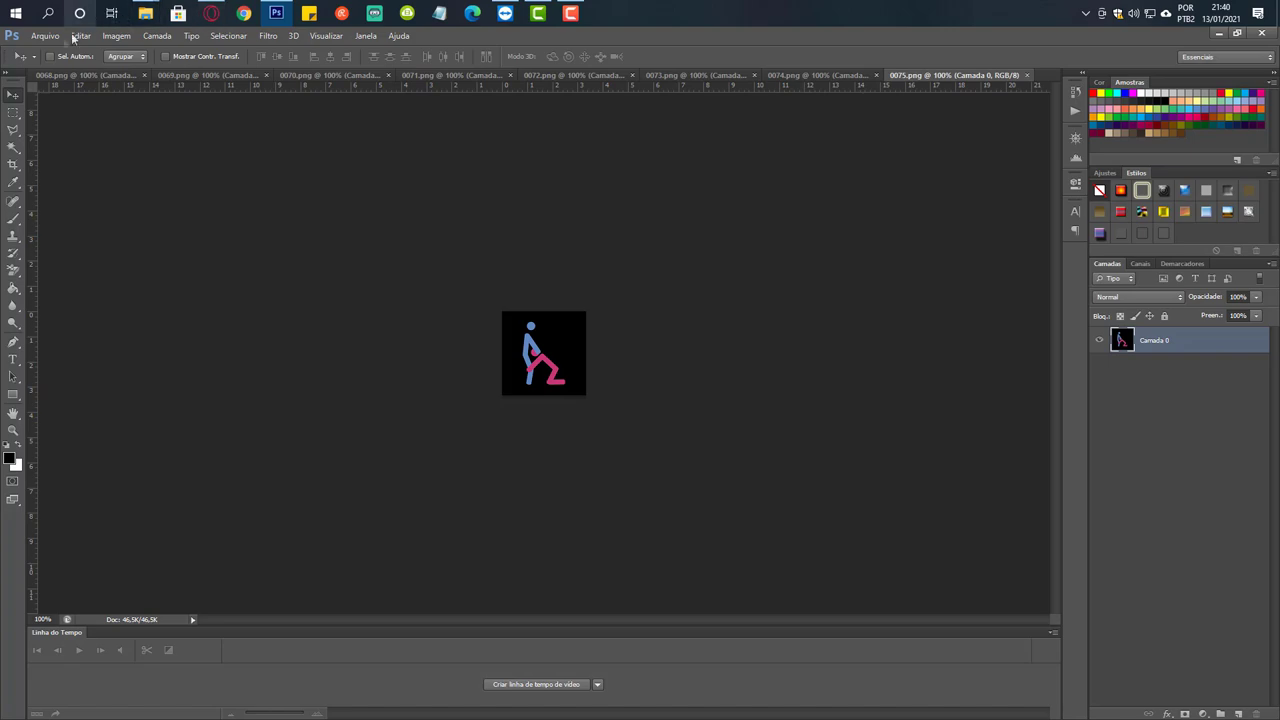
# Open the dead_pool animation frames 0047.png to 0056.png as tabbed documents in Photoshop alongside the positions frames.
pyautogui.click(1218, 33)
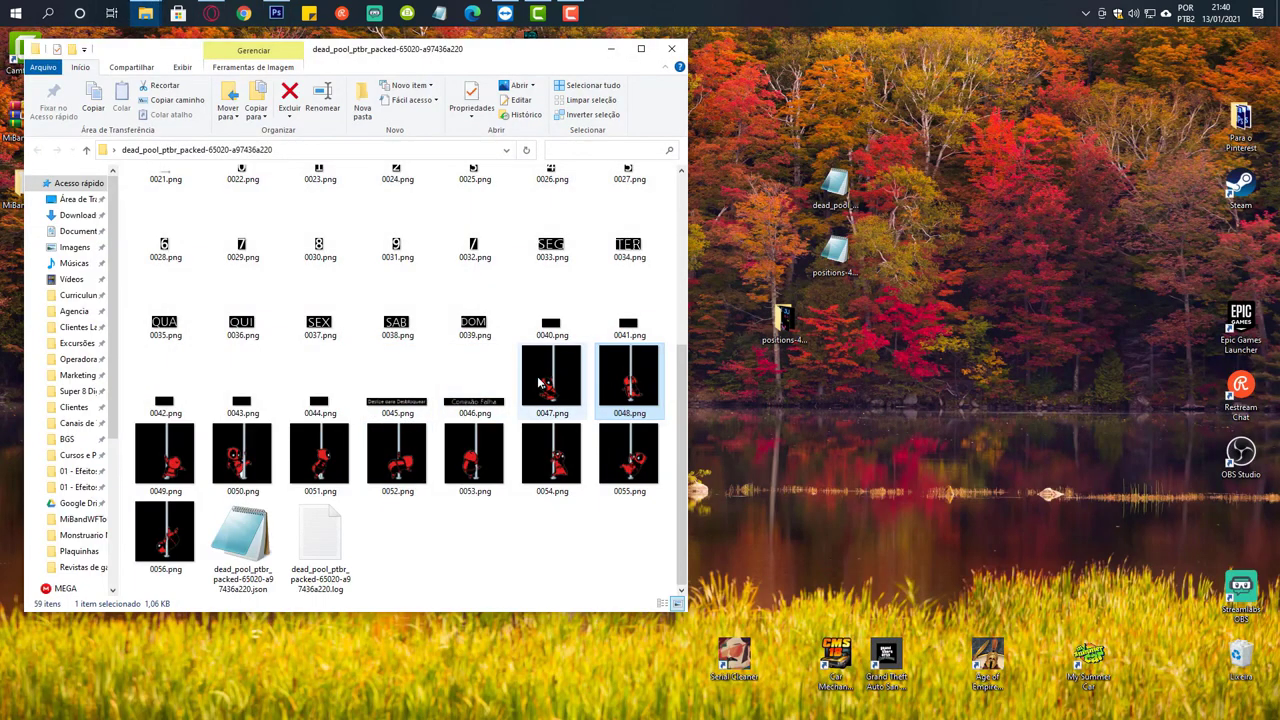
pyautogui.keyDown('shift'); pyautogui.click(163, 537); pyautogui.keyUp('shift')
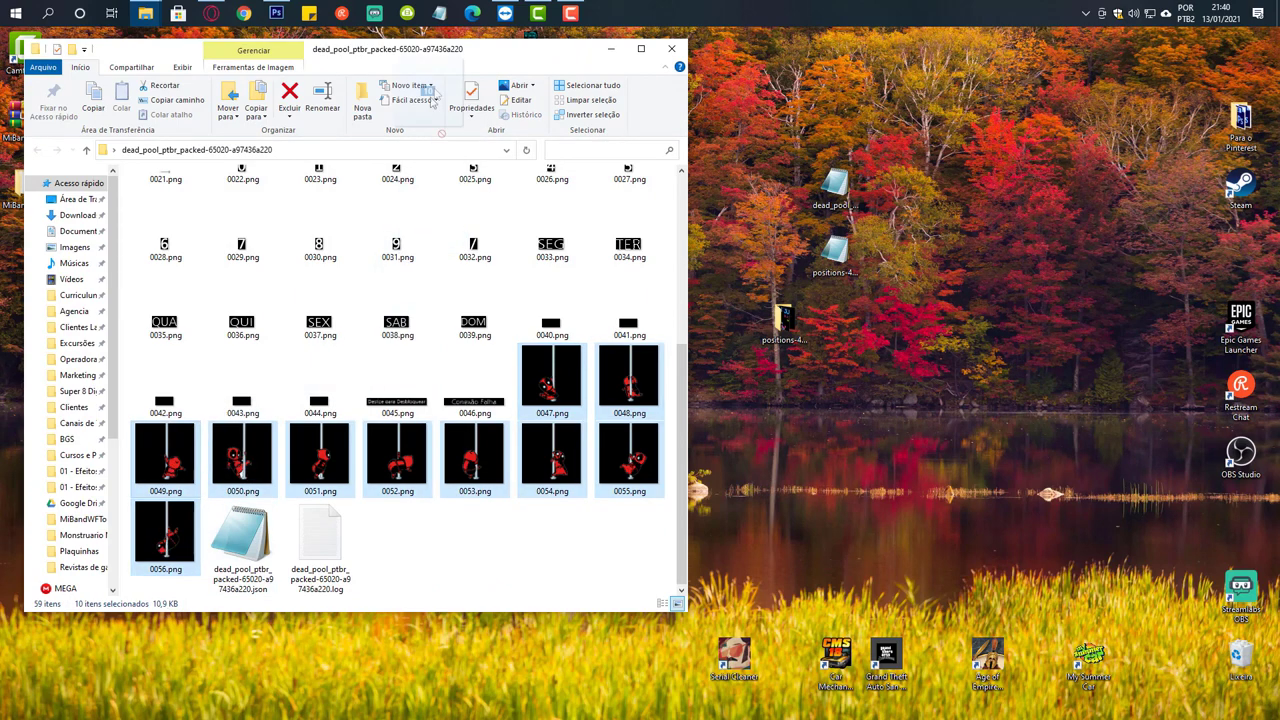
pyautogui.moveTo(283, 50); pyautogui.dragTo(1054, 80)
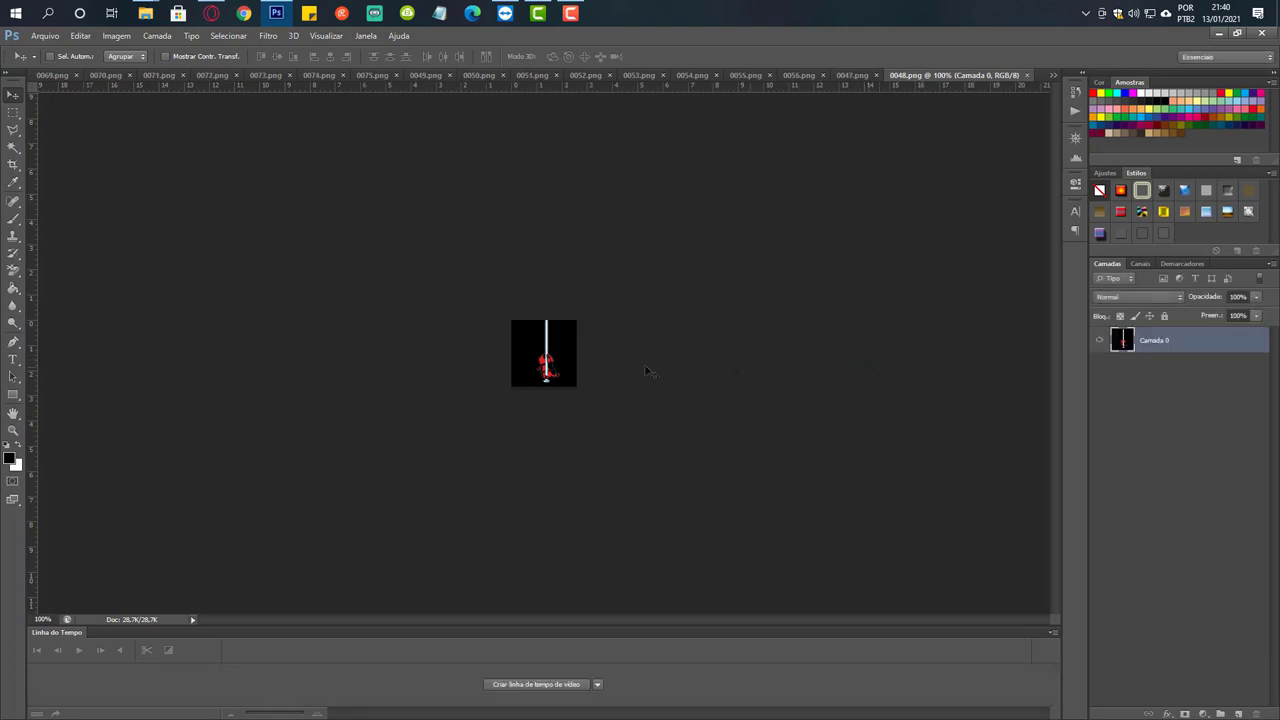
# Compare the opened positions frame 0073.png with the dead_pool frames 0056.png and 0049.png.
pyautogui.click(253, 76)
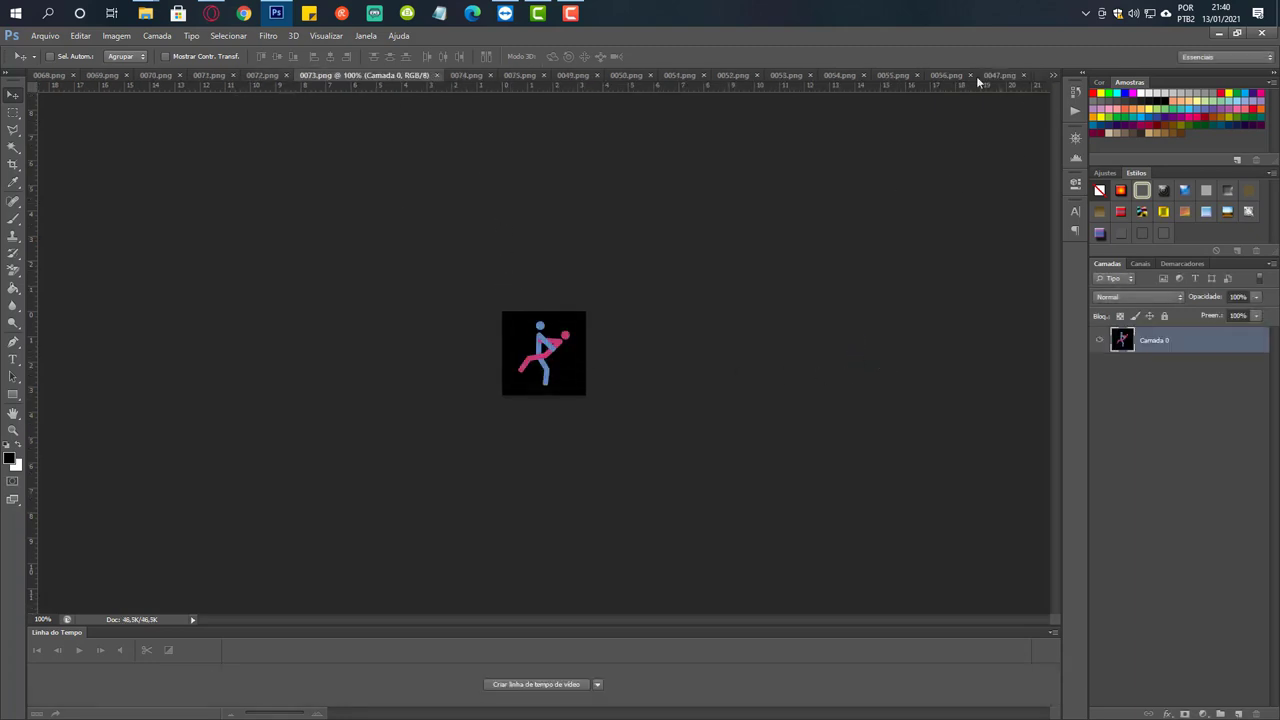
pyautogui.click(945, 79)
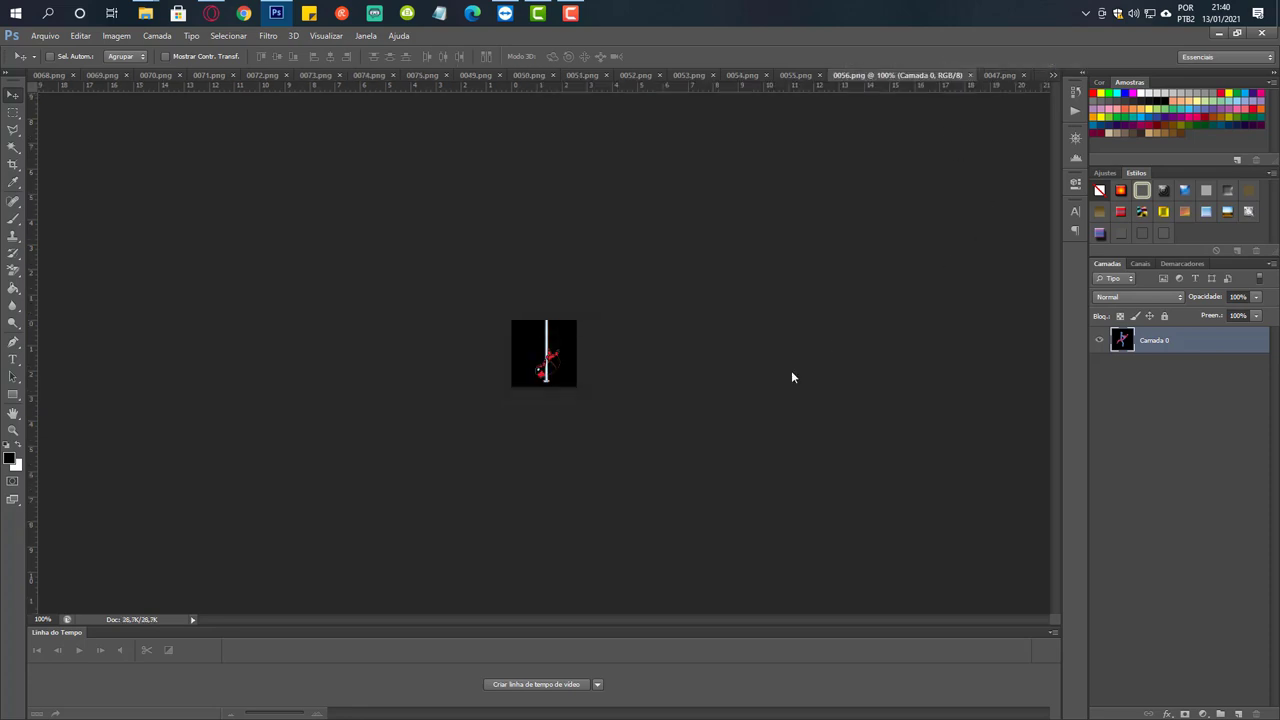
pyautogui.hotkey('ctrl', 'a')
pyautogui.click(528, 77)
pyautogui.click(487, 75)
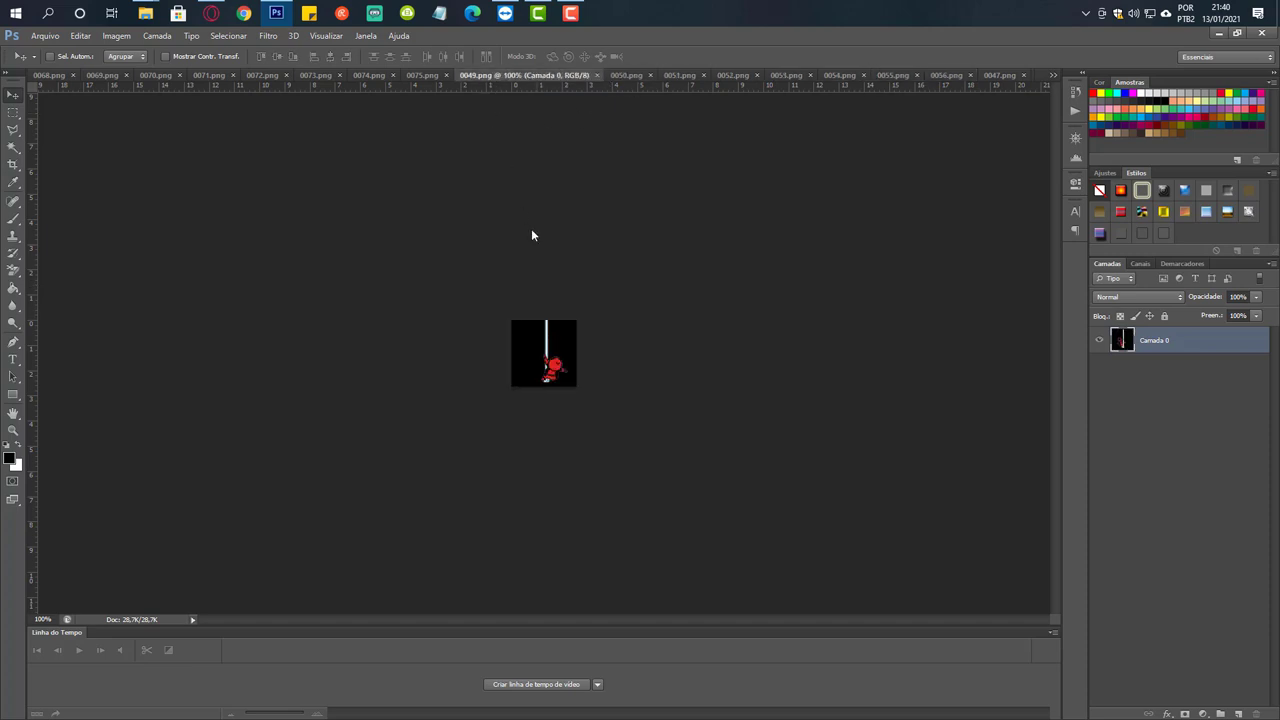
pyautogui.hotkey('ctrl', 'a')
# Check in the dead_pool folder which file is the first animation frame, and return to Photoshop.
pyautogui.moveTo(145, 14)
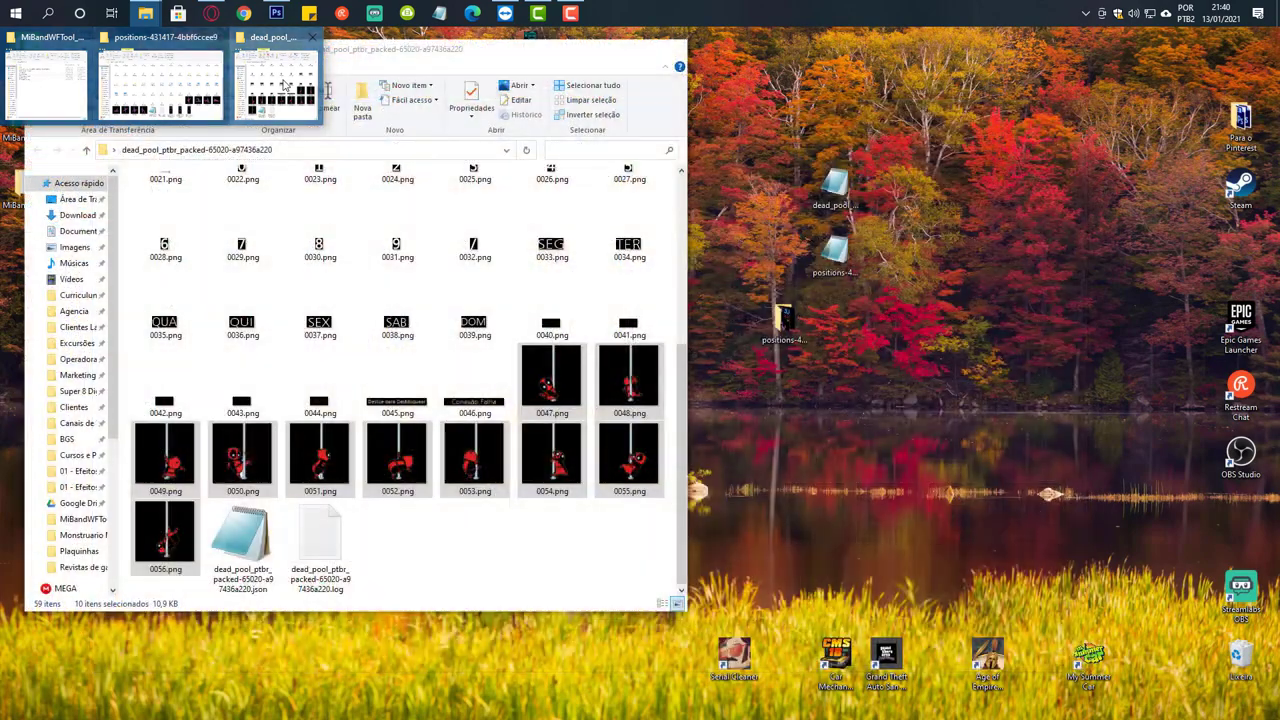
pyautogui.click(276, 85)
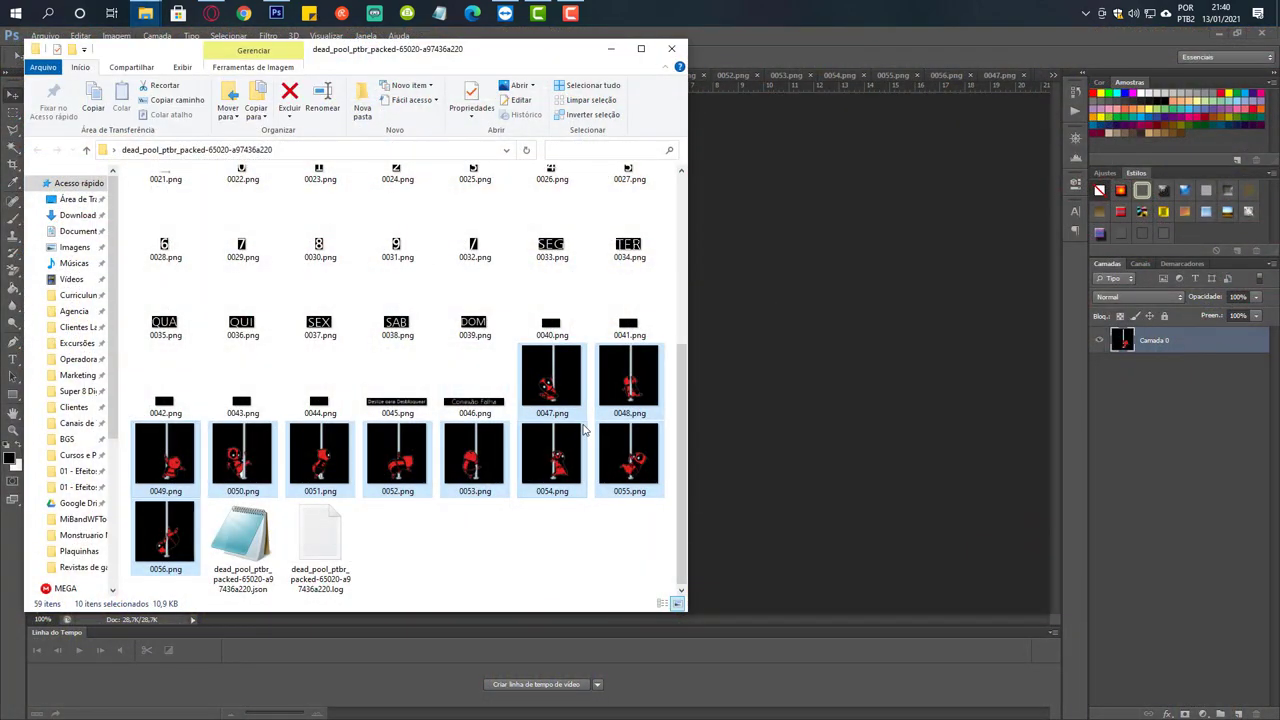
pyautogui.click(557, 386)
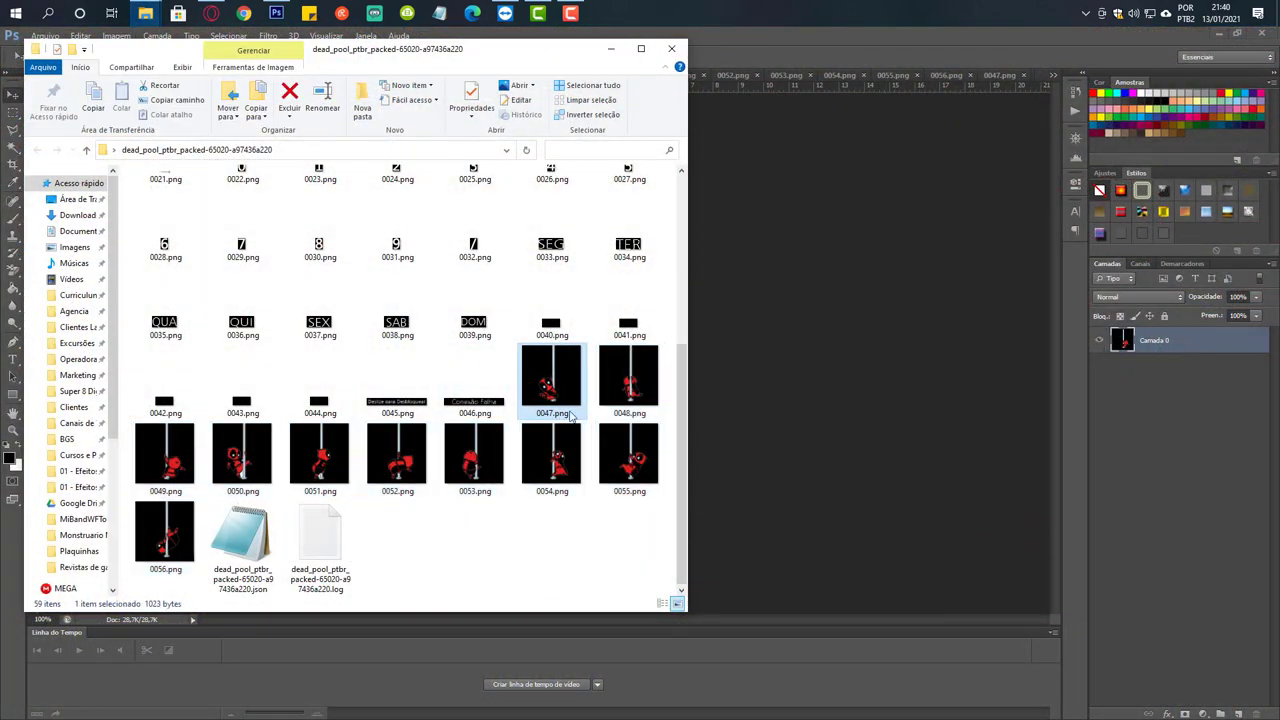
pyautogui.click(746, 267)
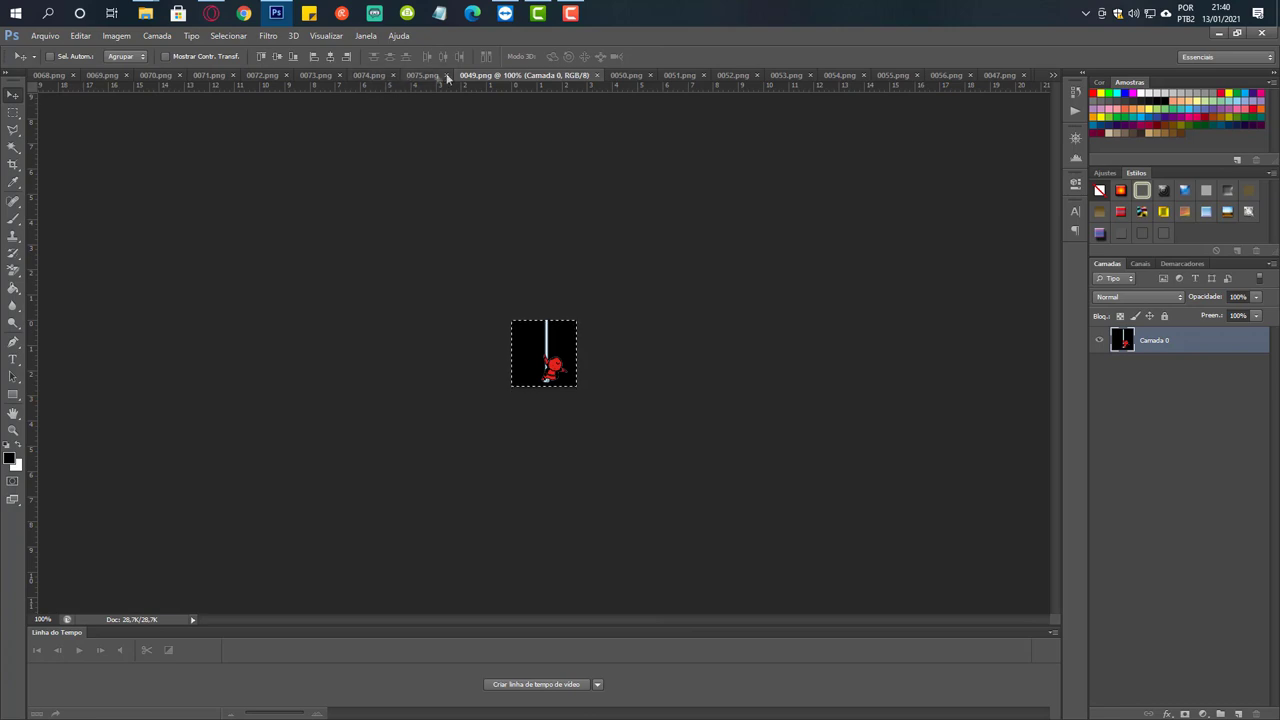
# Copy the whole 0047.png frame into 0068.png, the first positions animation frame, and merge it with the layer underneath.
pyautogui.click(1001, 77)
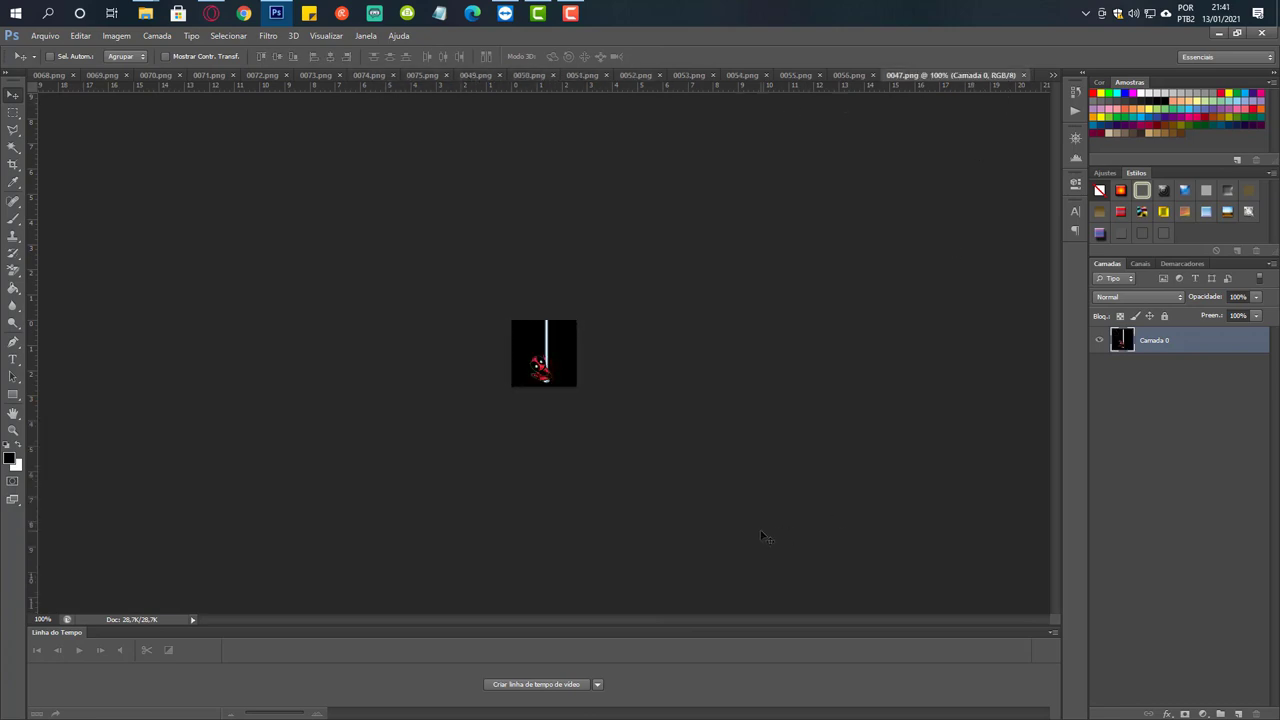
pyautogui.hotkey('ctrl', 'a')
pyautogui.moveTo(151, 17)
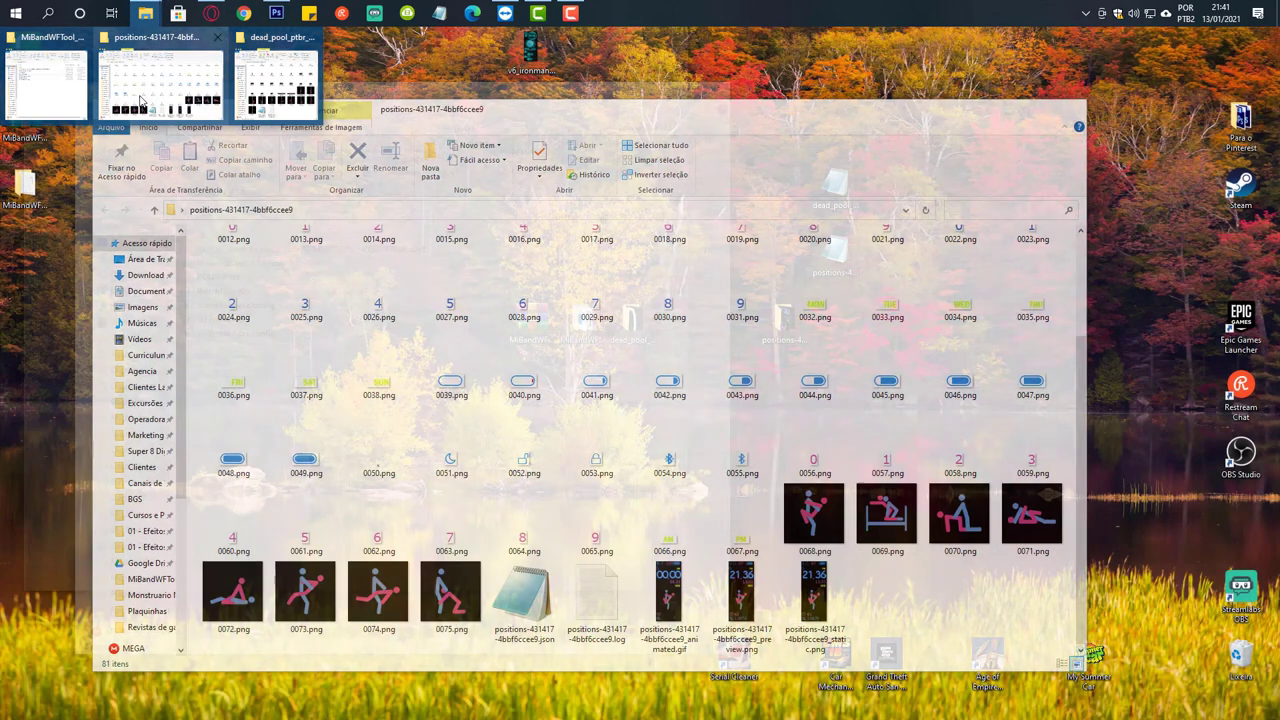
pyautogui.click(143, 103)
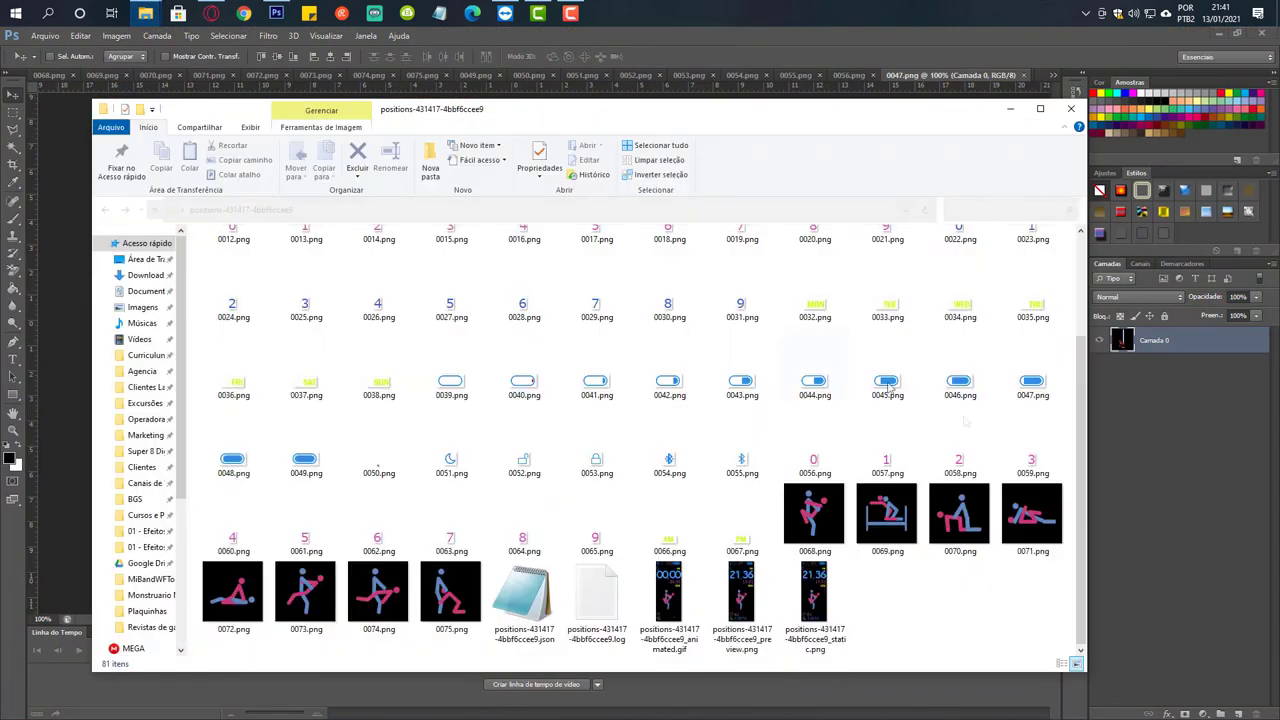
pyautogui.click(52, 77)
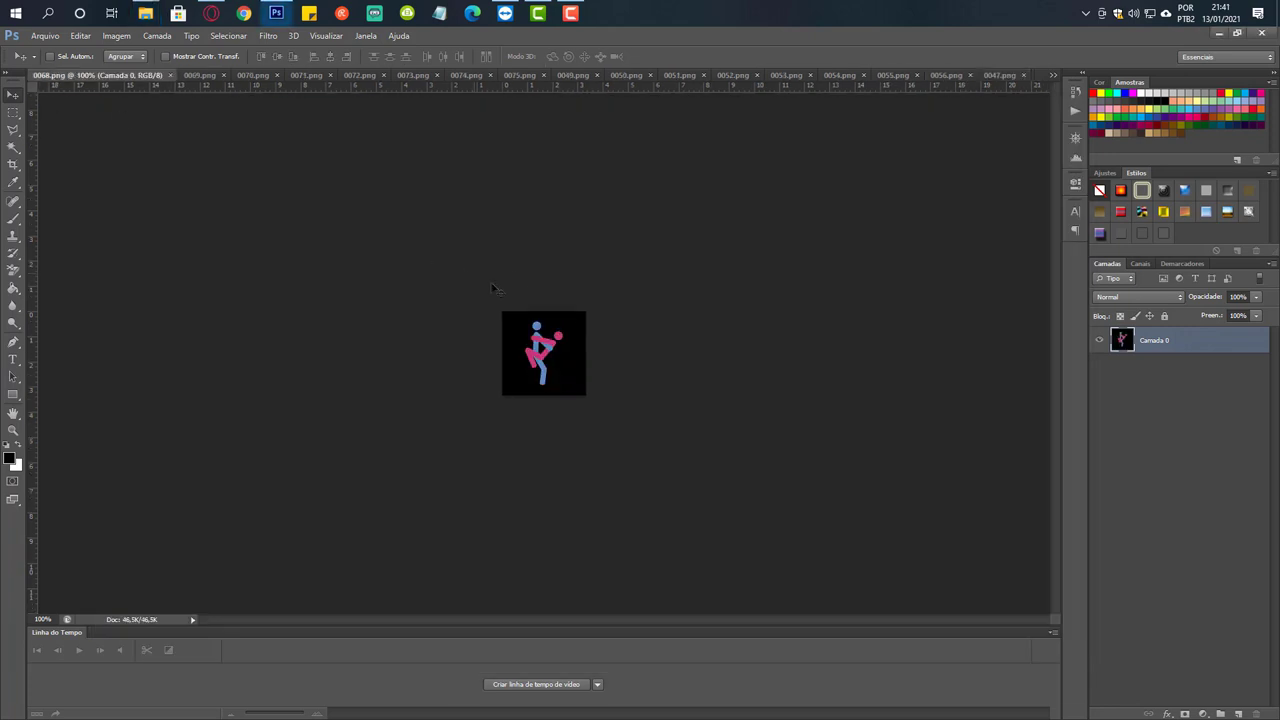
pyautogui.hotkey('ctrl', 'v')
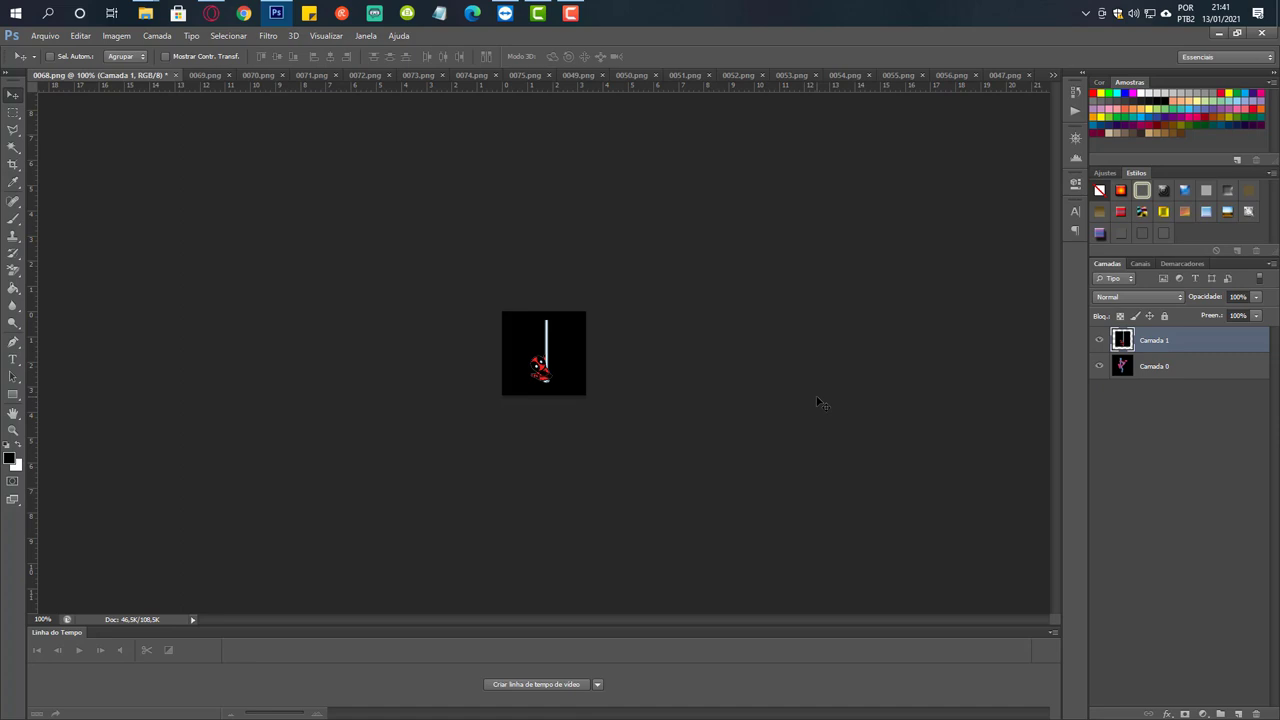
pyautogui.hotkey('ctrl', 'e')
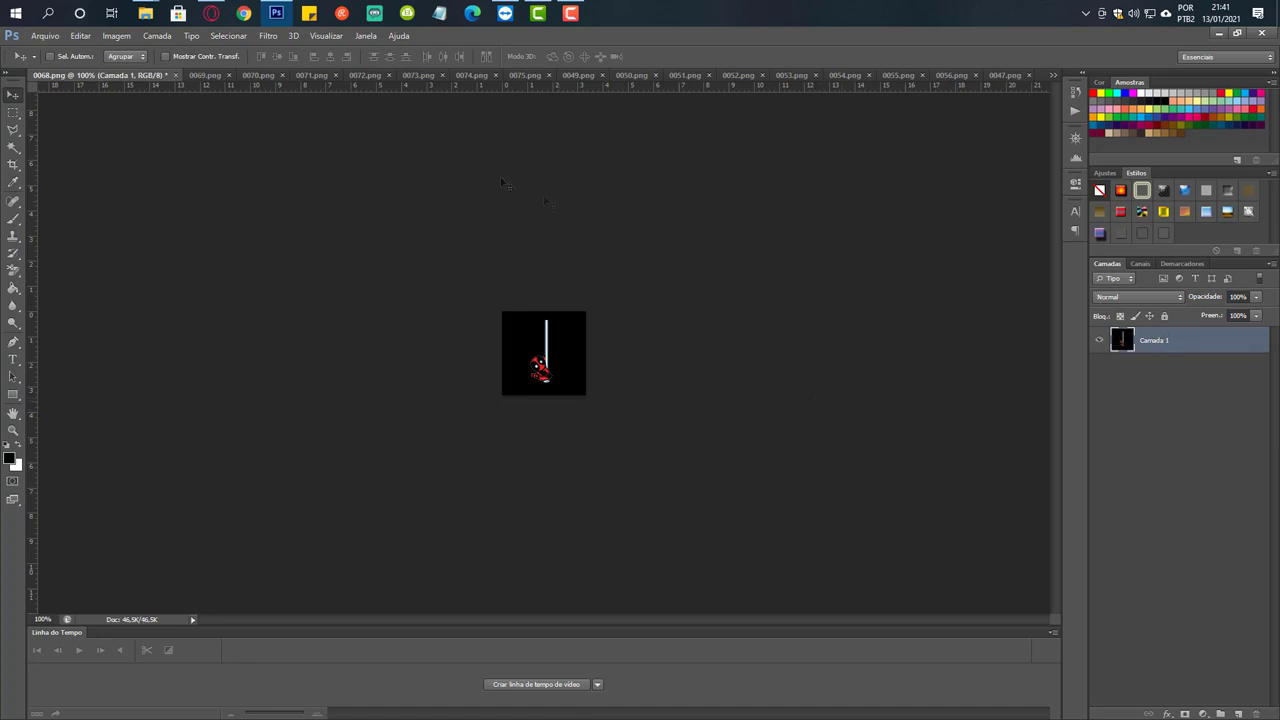
# Close 0068.png with its changes saved and check its thumbnail in the positions folder.
pyautogui.click(178, 79)
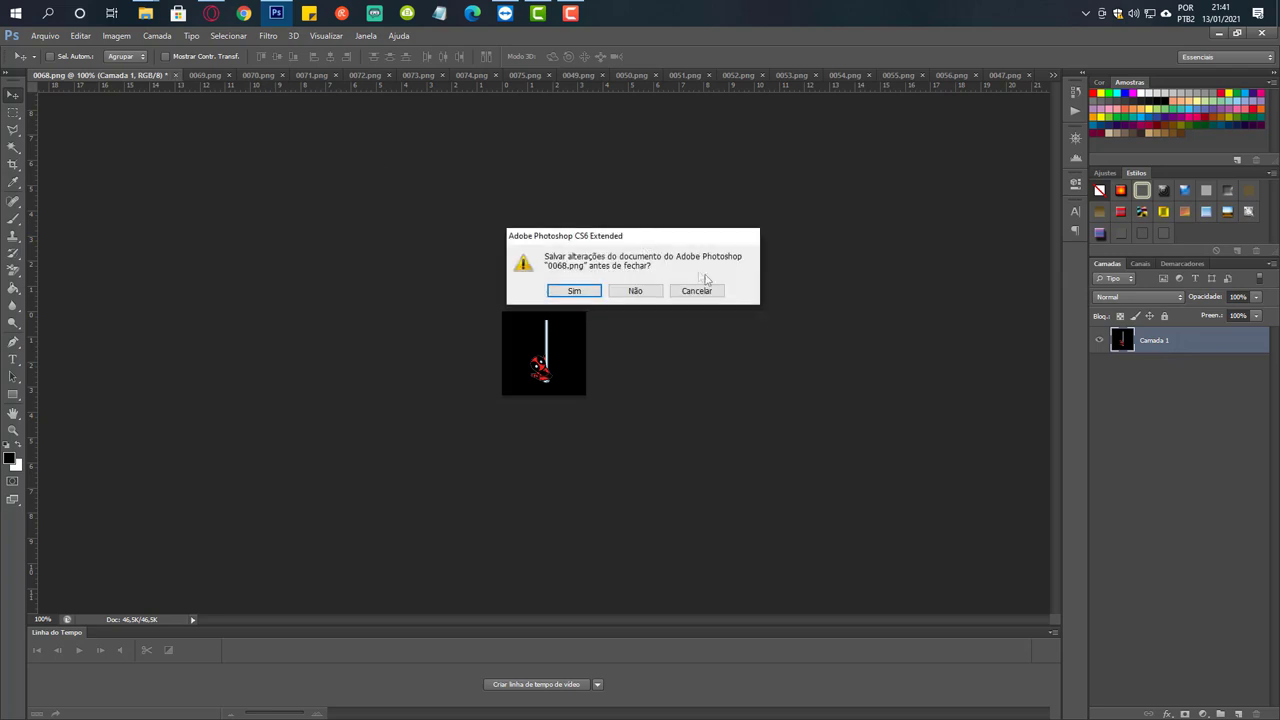
pyautogui.click(577, 296)
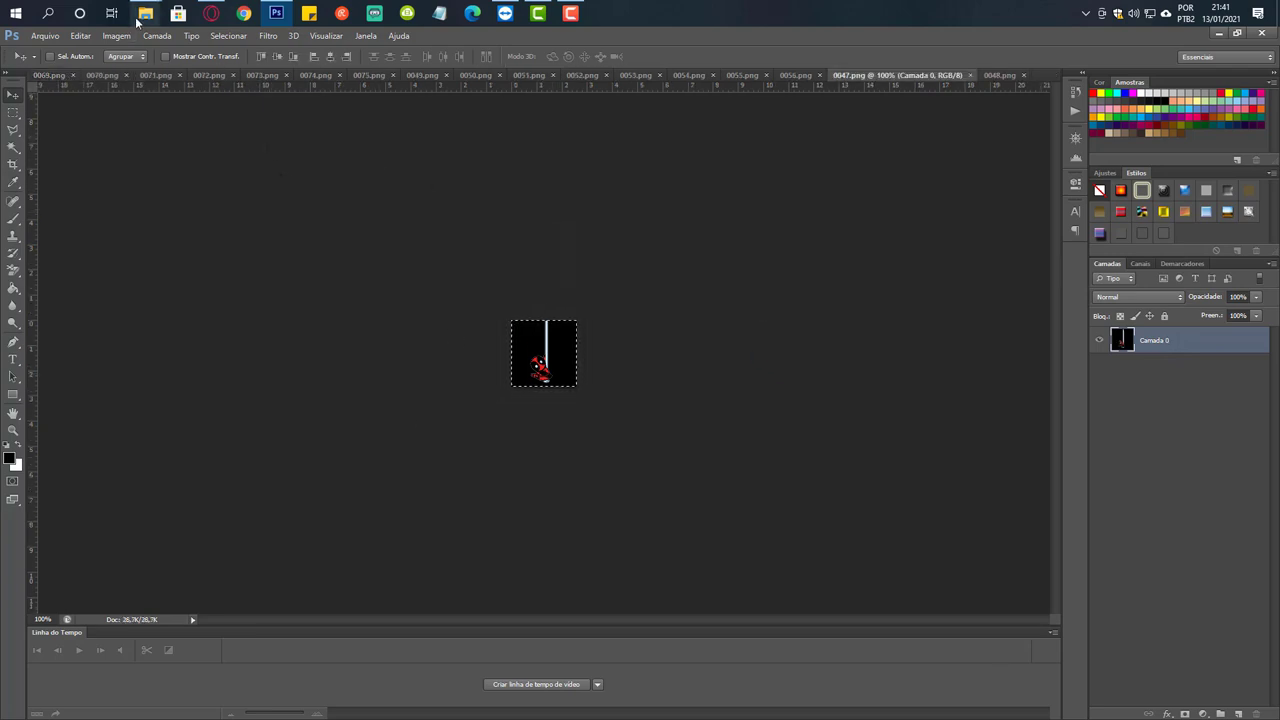
pyautogui.moveTo(145, 13)
pyautogui.click(170, 80)
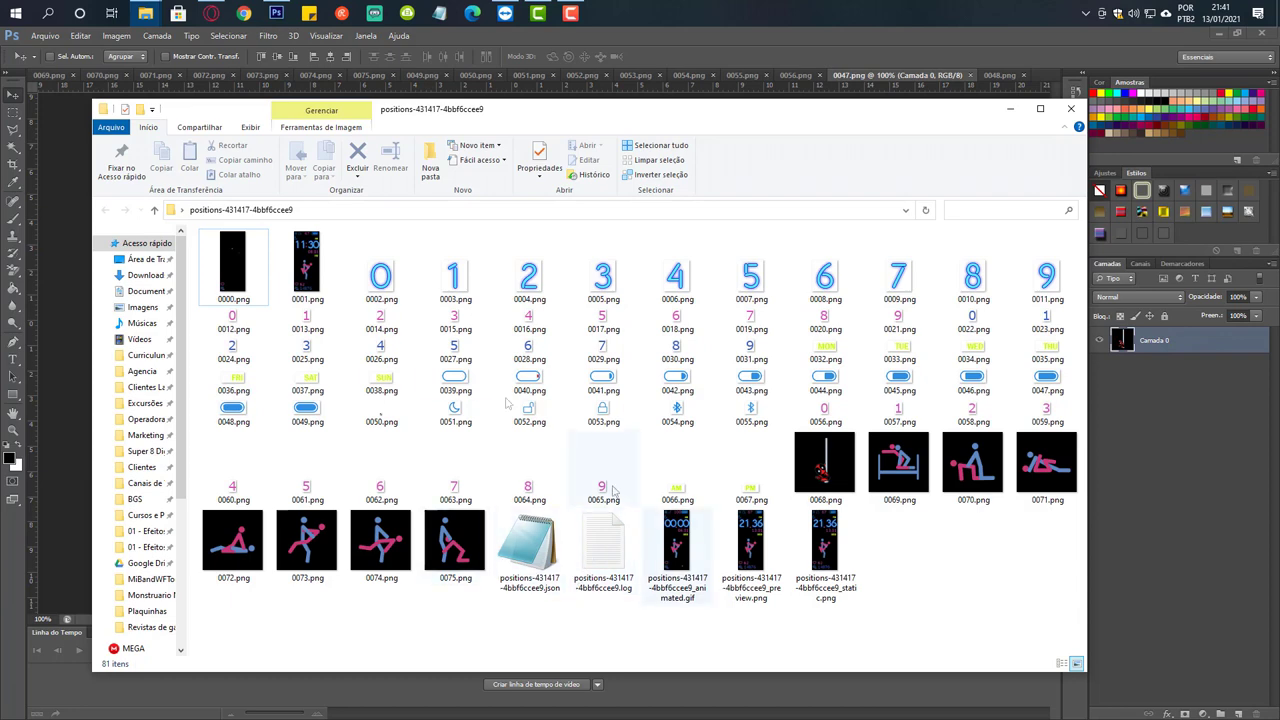
# Copy the whole 0056.png frame into 0069.png, the second positions animation frame, and merge it with the layer underneath.
pyautogui.hotkey('ctrl', 'Tab')
pyautogui.hotkey('ctrl', 'Tab')
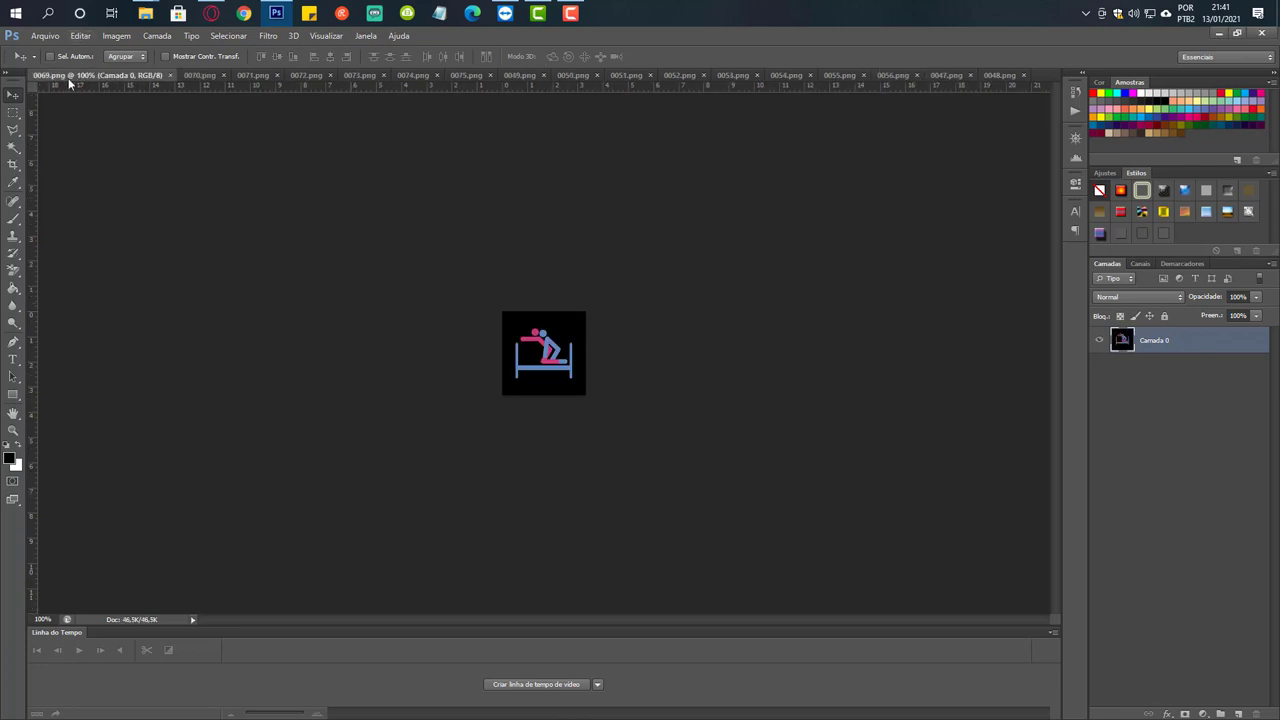
pyautogui.click(574, 76)
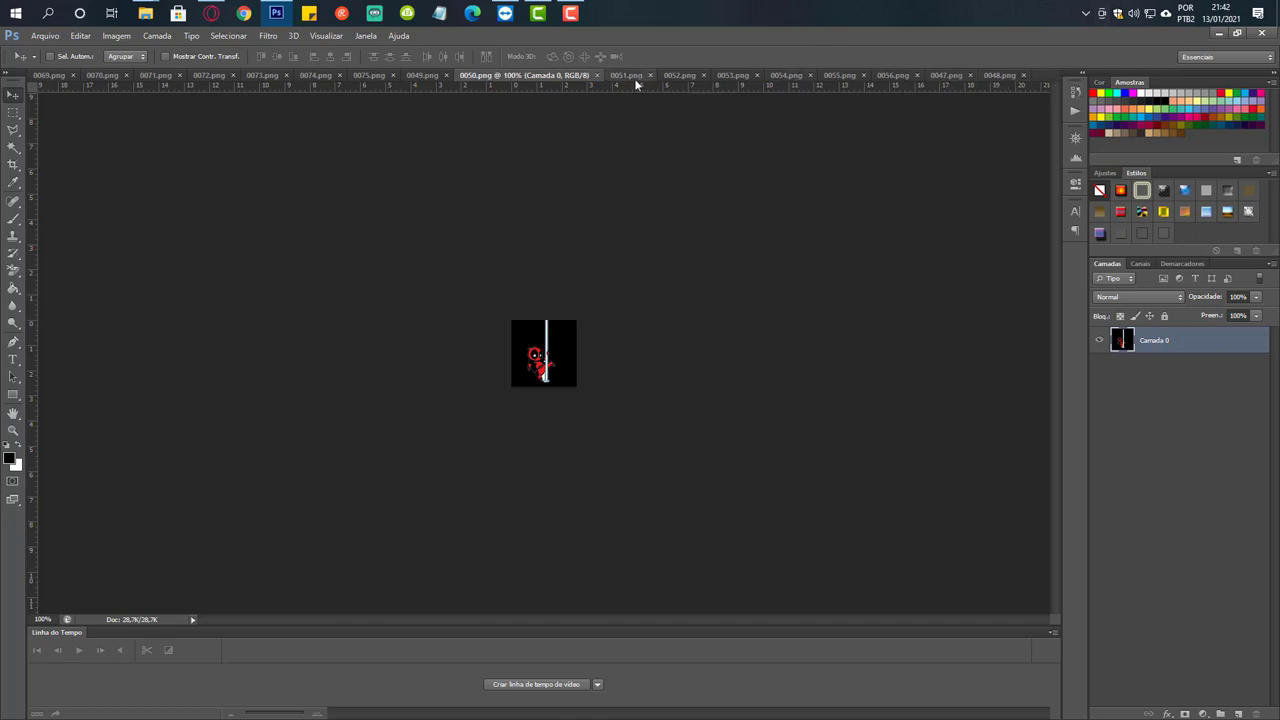
pyautogui.click(898, 76)
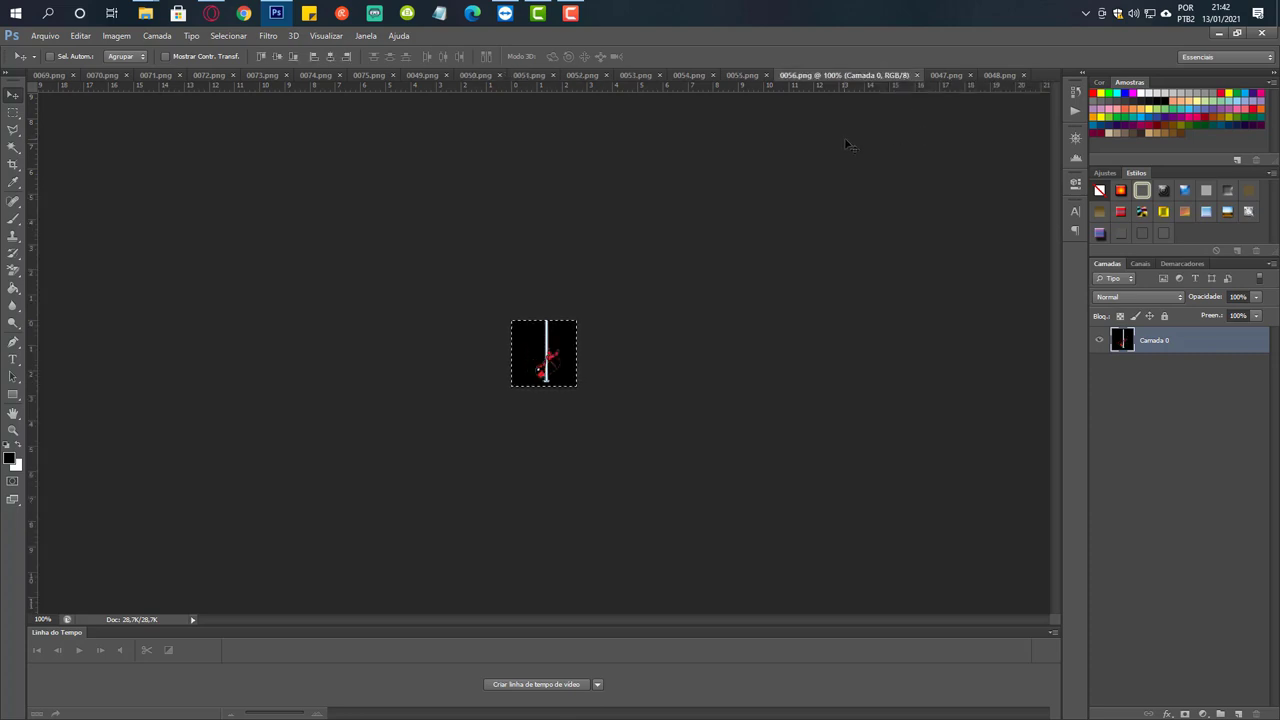
pyautogui.hotkey('ctrl', 'Tab')
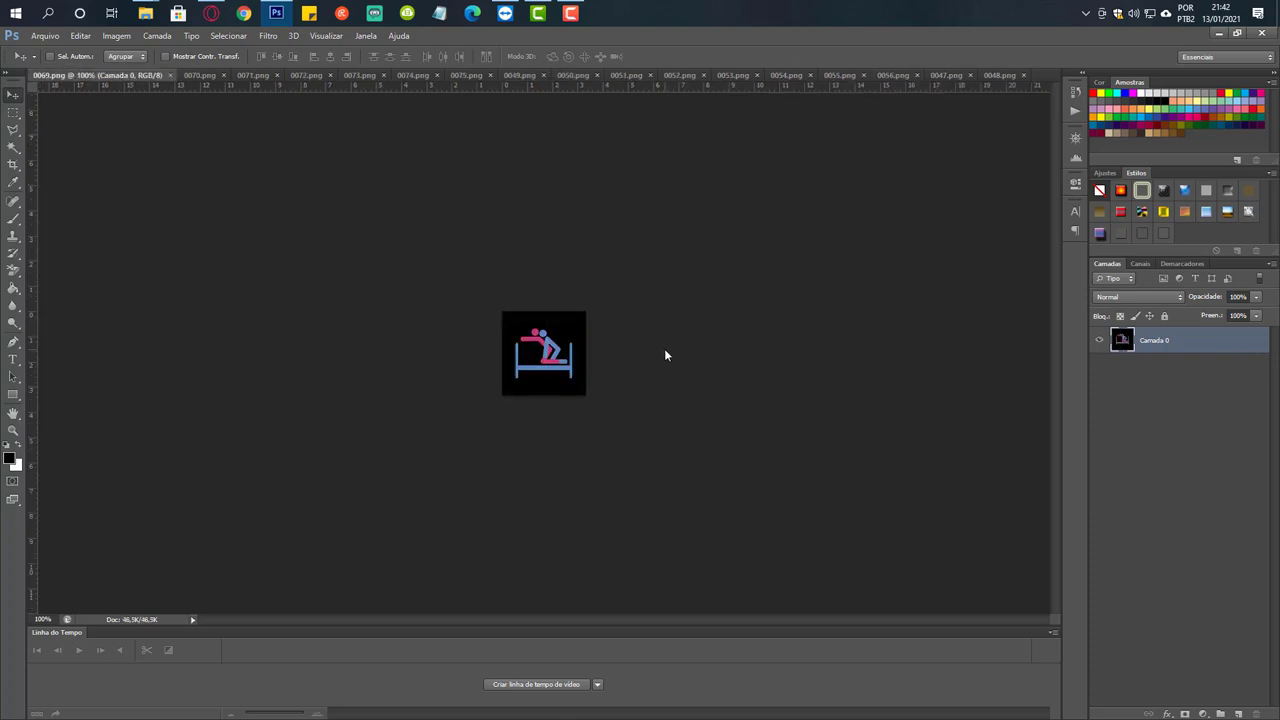
pyautogui.hotkey('ctrl', 'v')
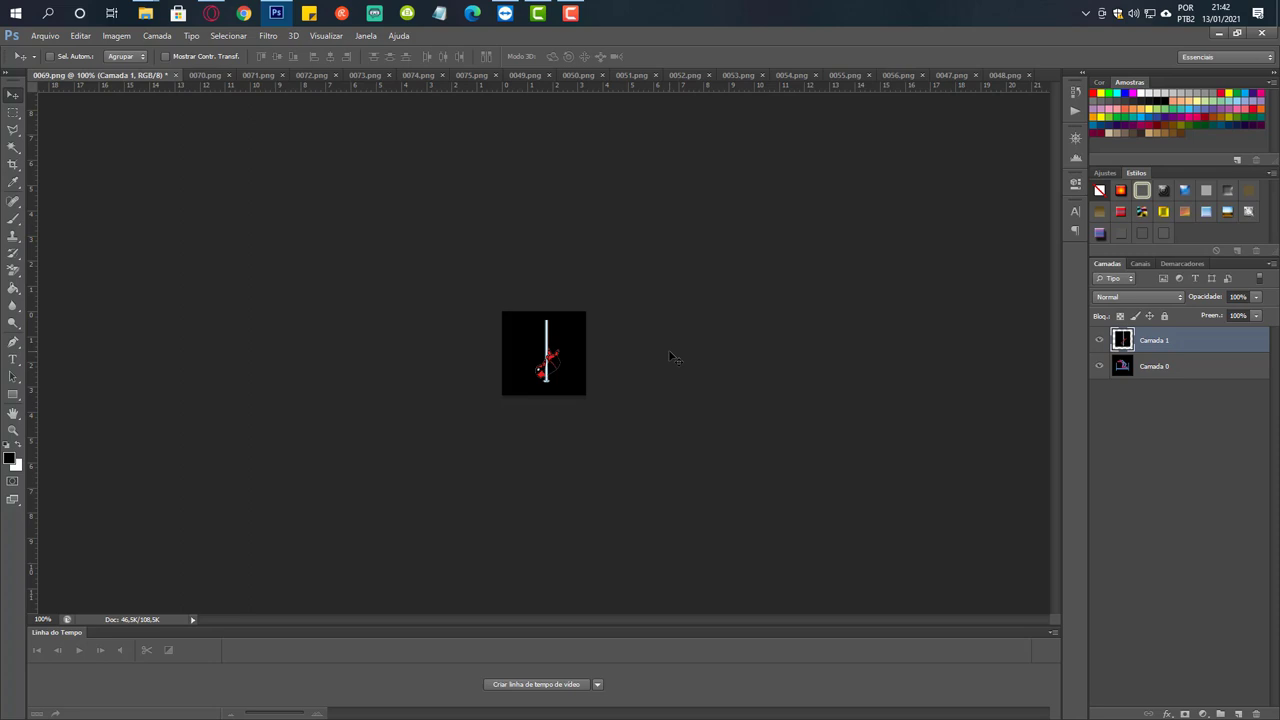
pyautogui.hotkey('ctrl', 'shift', 'e')
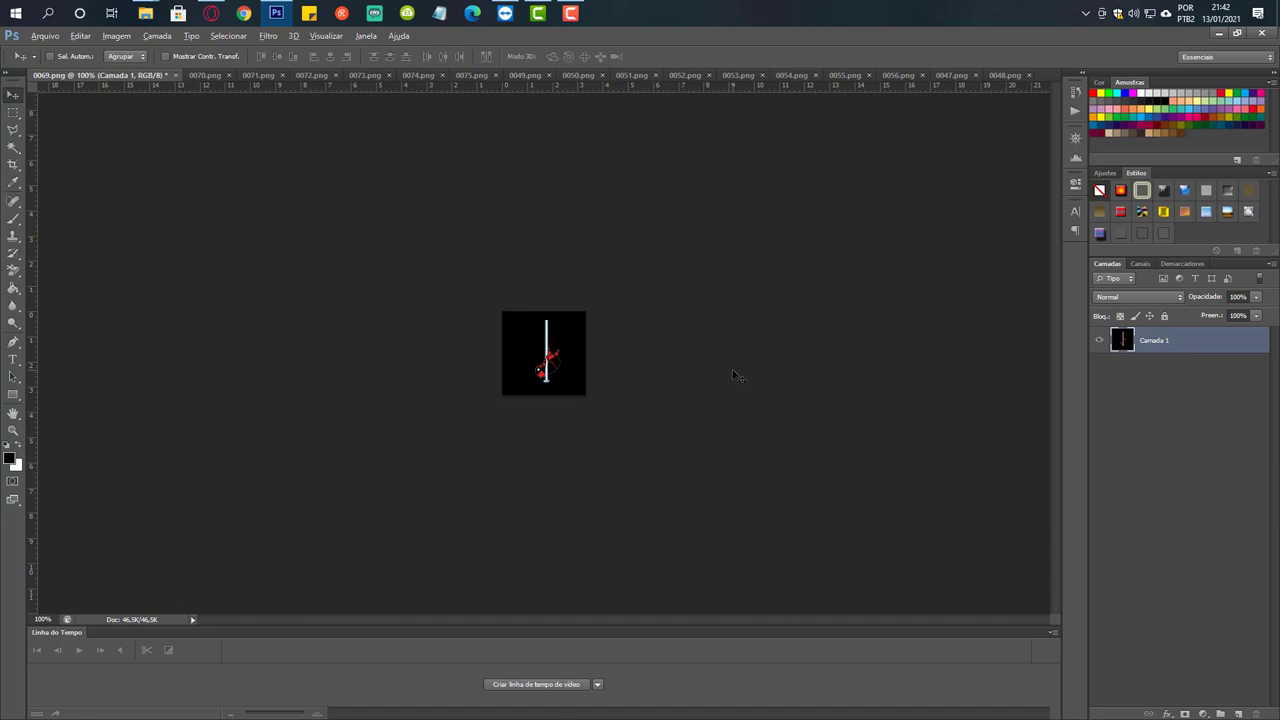
# Export the merged frame for web as a PNG-24 image named 0076.png in the positions folder.
pyautogui.hotkey('ctrl', 'alt', 'shift', 's')
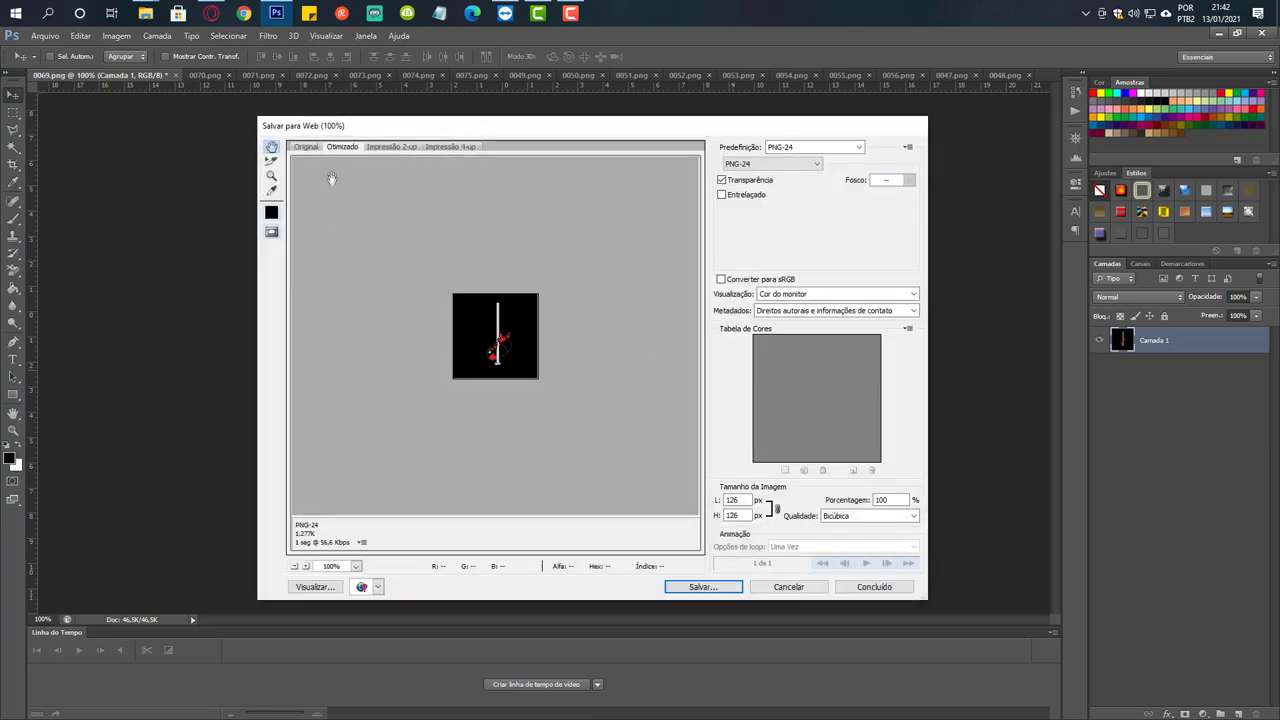
pyautogui.click(712, 588)
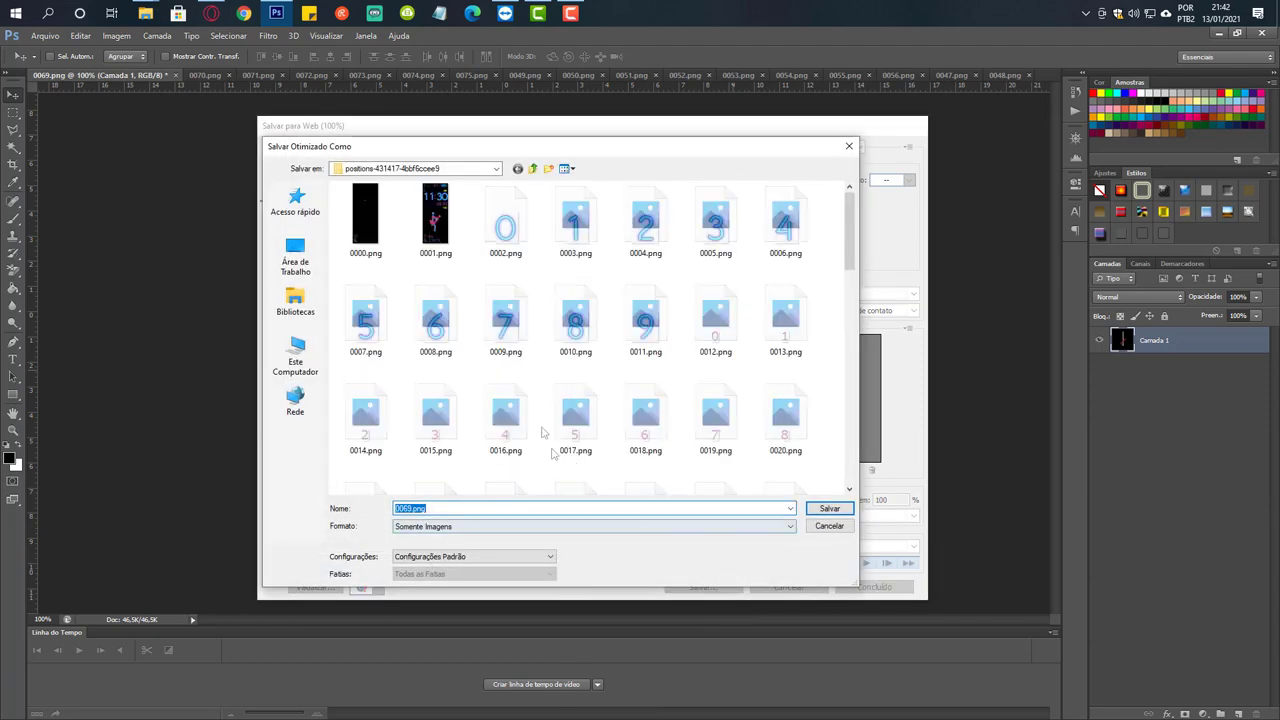
pyautogui.scroll(-3, 631, 270)
pyautogui.scroll(-5, 631, 270)
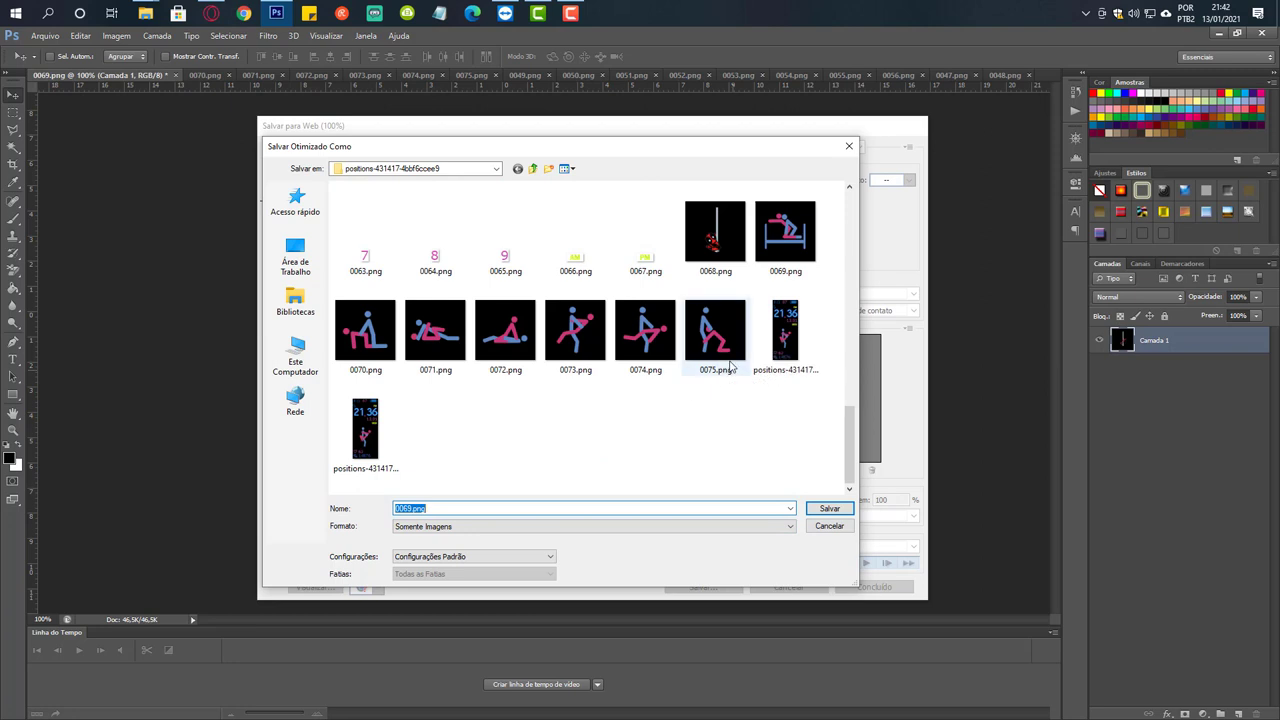
pyautogui.press('Right')
pyautogui.press('Left')
pyautogui.press('Left')
pyautogui.hotkey('shift', 'Left')
pyautogui.hotkey('shift', 'Left')
pyautogui.write('76')
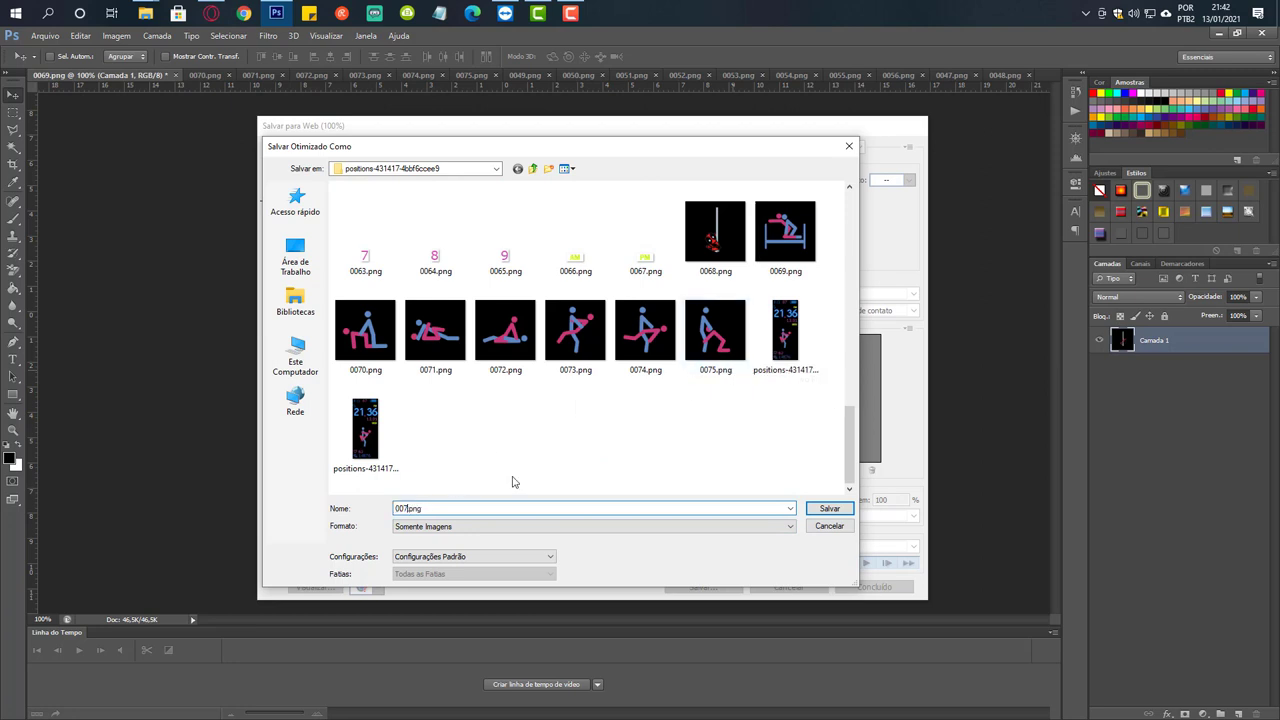
pyautogui.hotkey('ctrl', 'a')
pyautogui.press('Return')
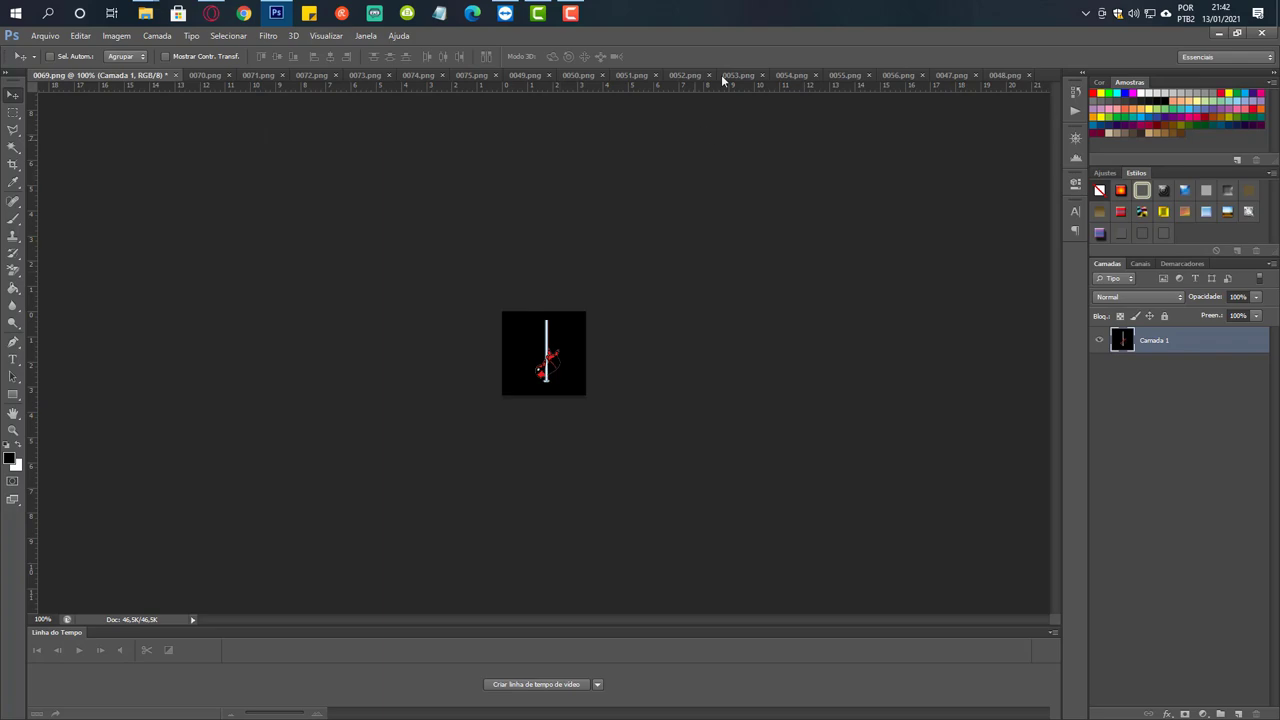
pyautogui.click(570, 13)
pyautogui.click(1080, 663)
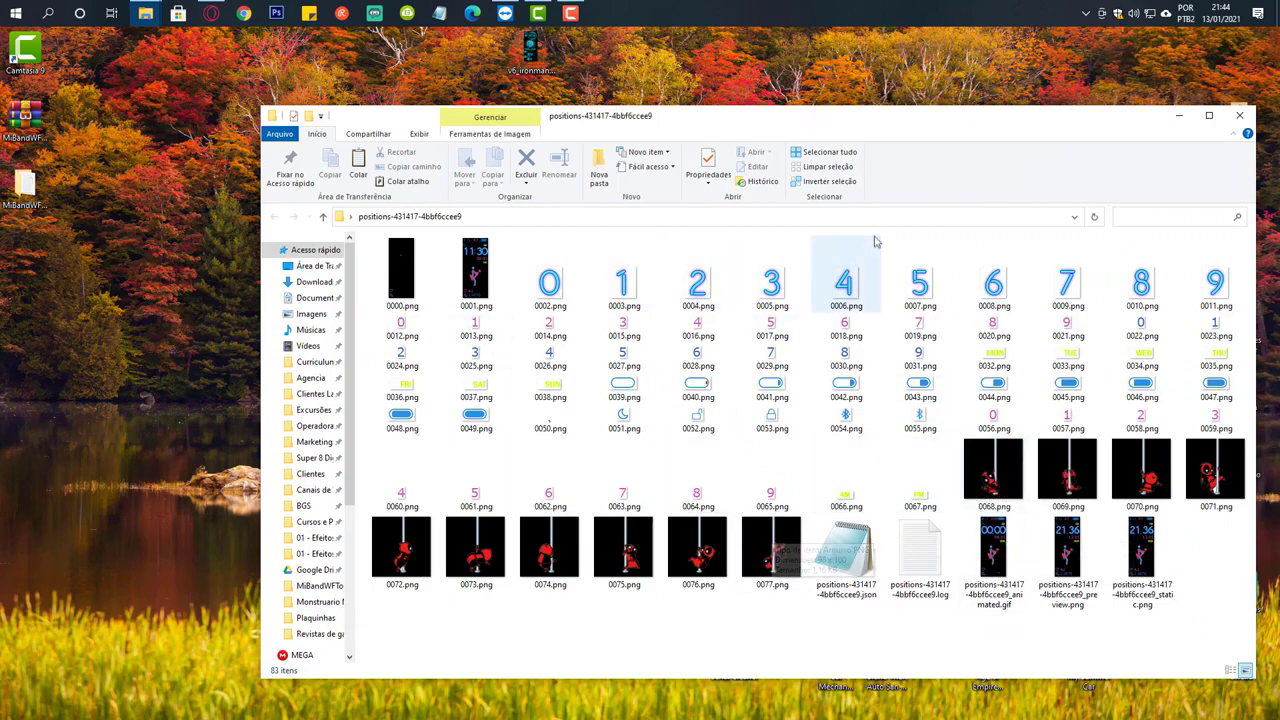
# Open positions-431417-4bbf6ccee9.json from the positions folder in Notepad.
pyautogui.moveTo(900, 118); pyautogui.dragTo(738, 74)
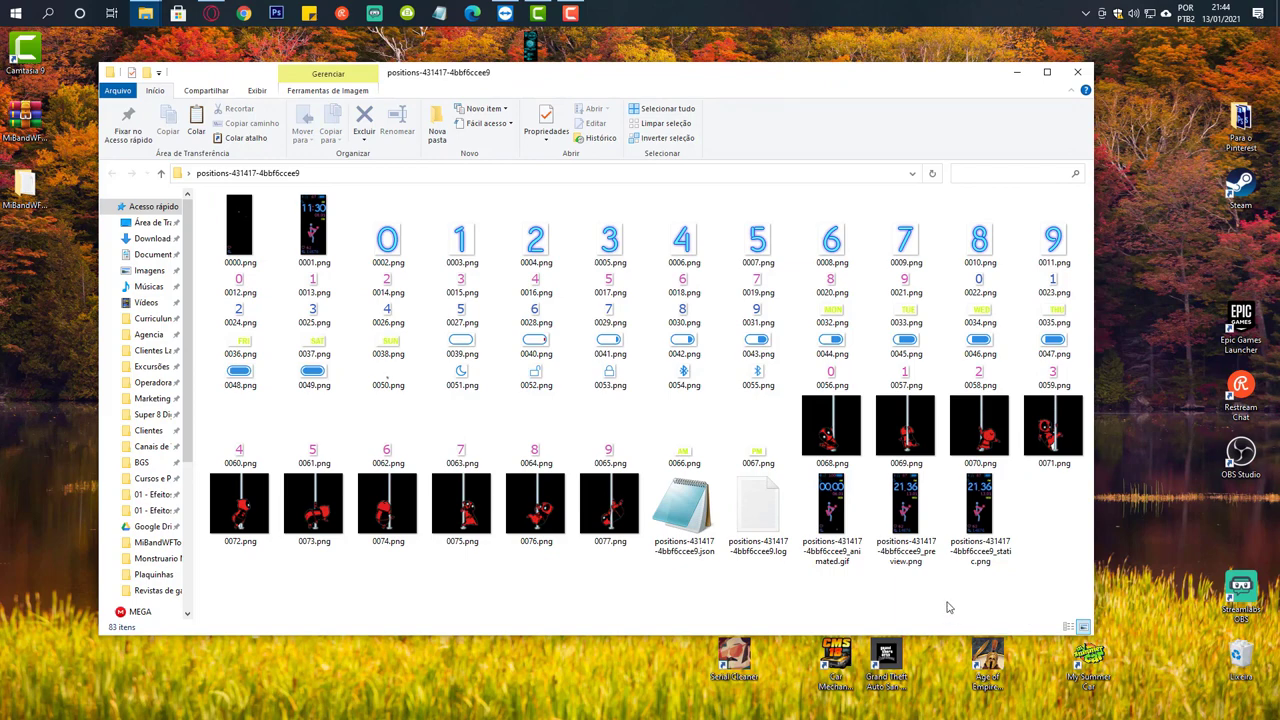
pyautogui.click(683, 545)
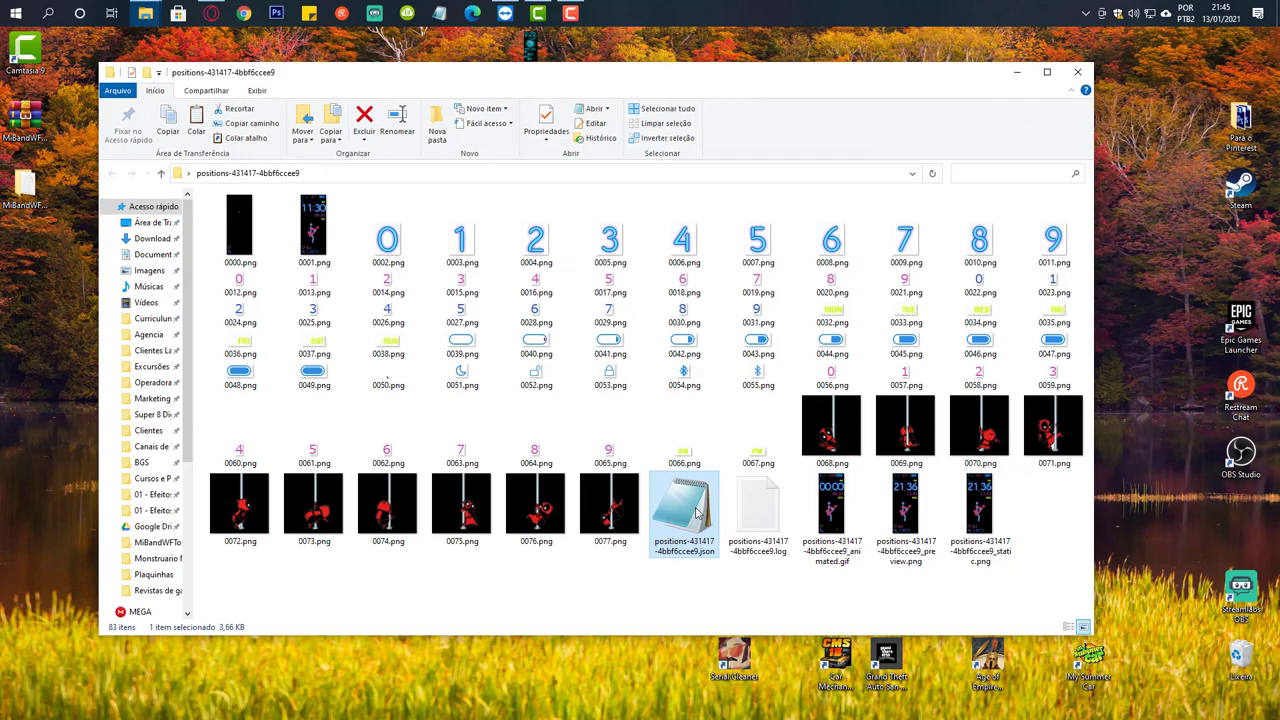
pyautogui.doubleClick(697, 512)
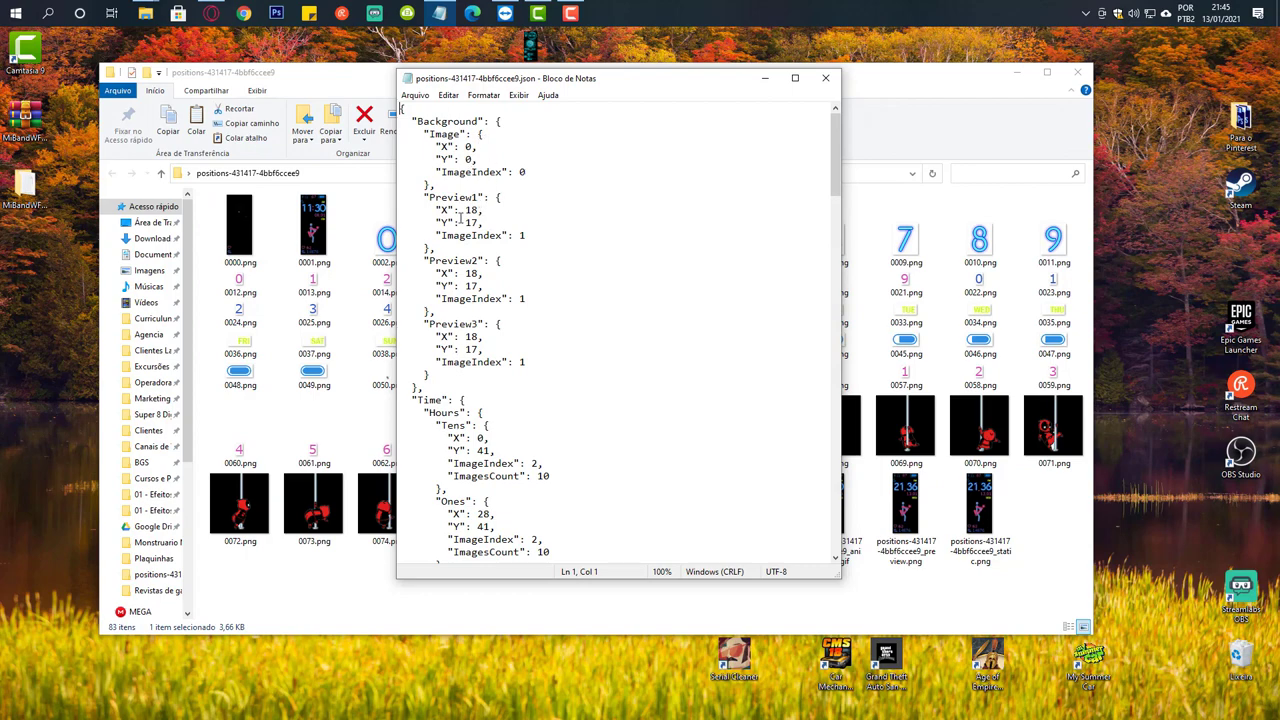
# Examine the JSON sections for time, activity, date and battery, down to the Animation block at the end.
pyautogui.scroll(-2, 458, 218)
pyautogui.scroll(-2, 466, 309)
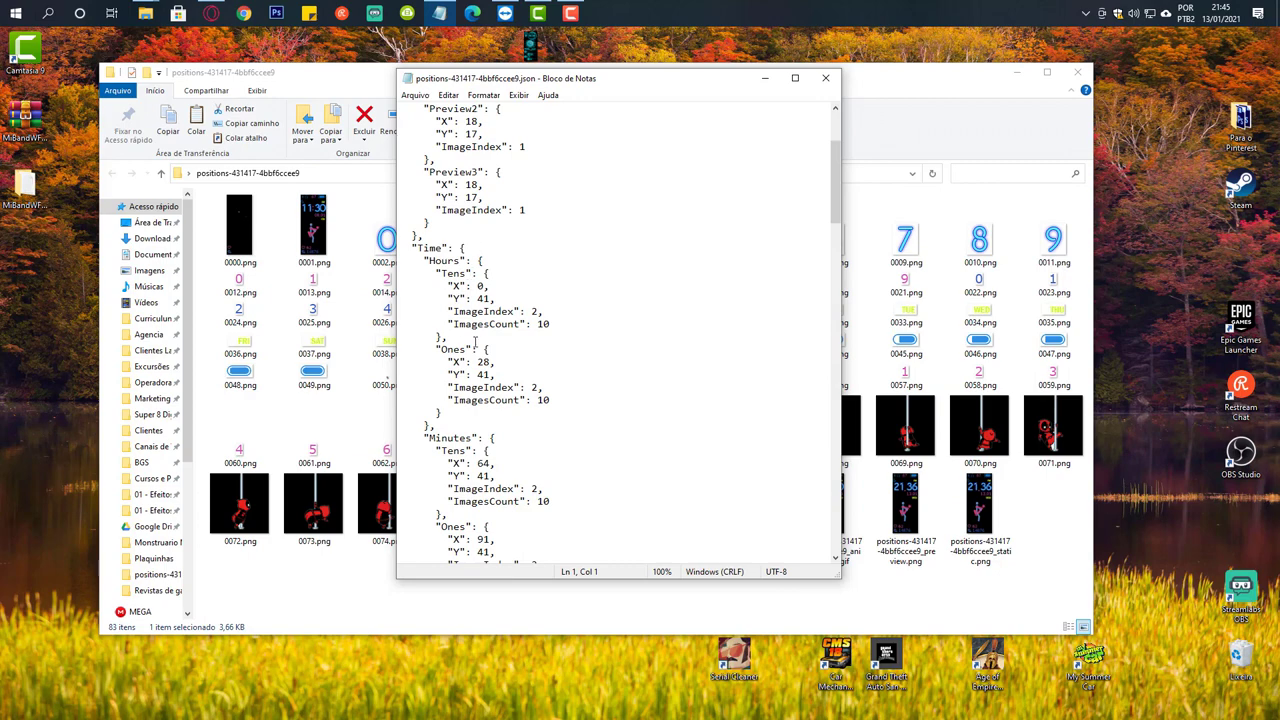
pyautogui.scroll(-6, 475, 343)
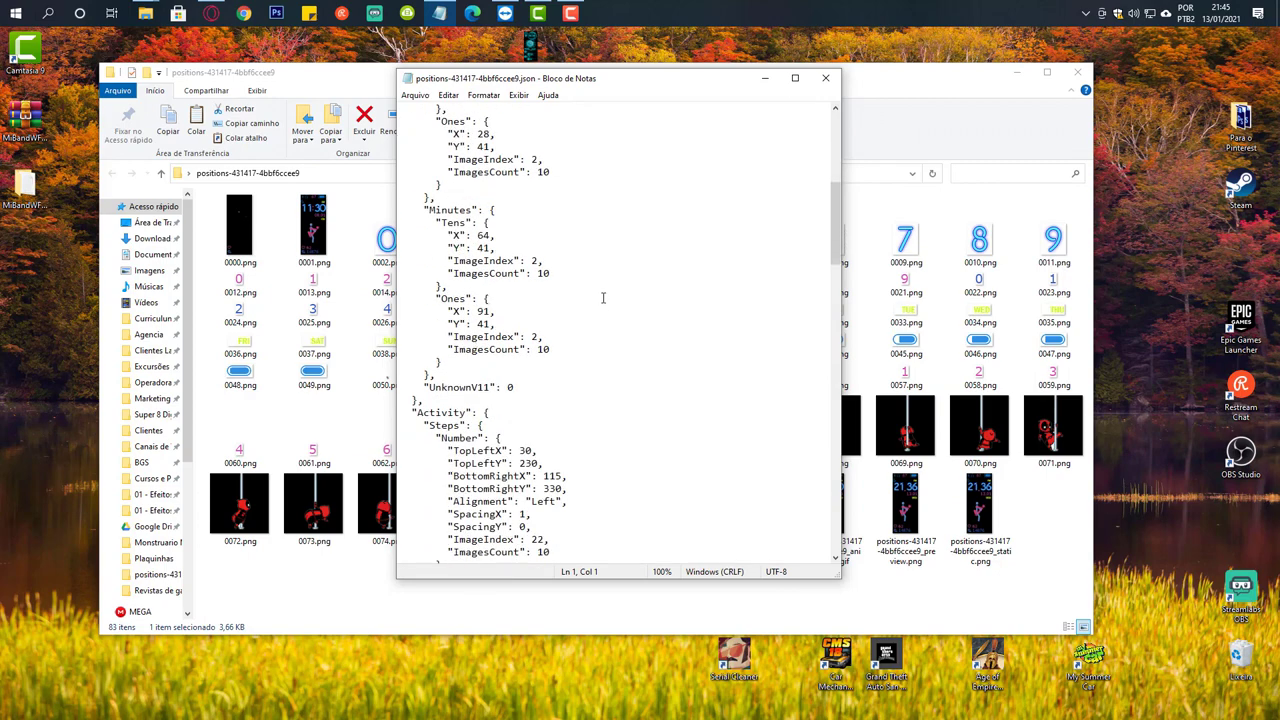
pyautogui.scroll(-8, 603, 297)
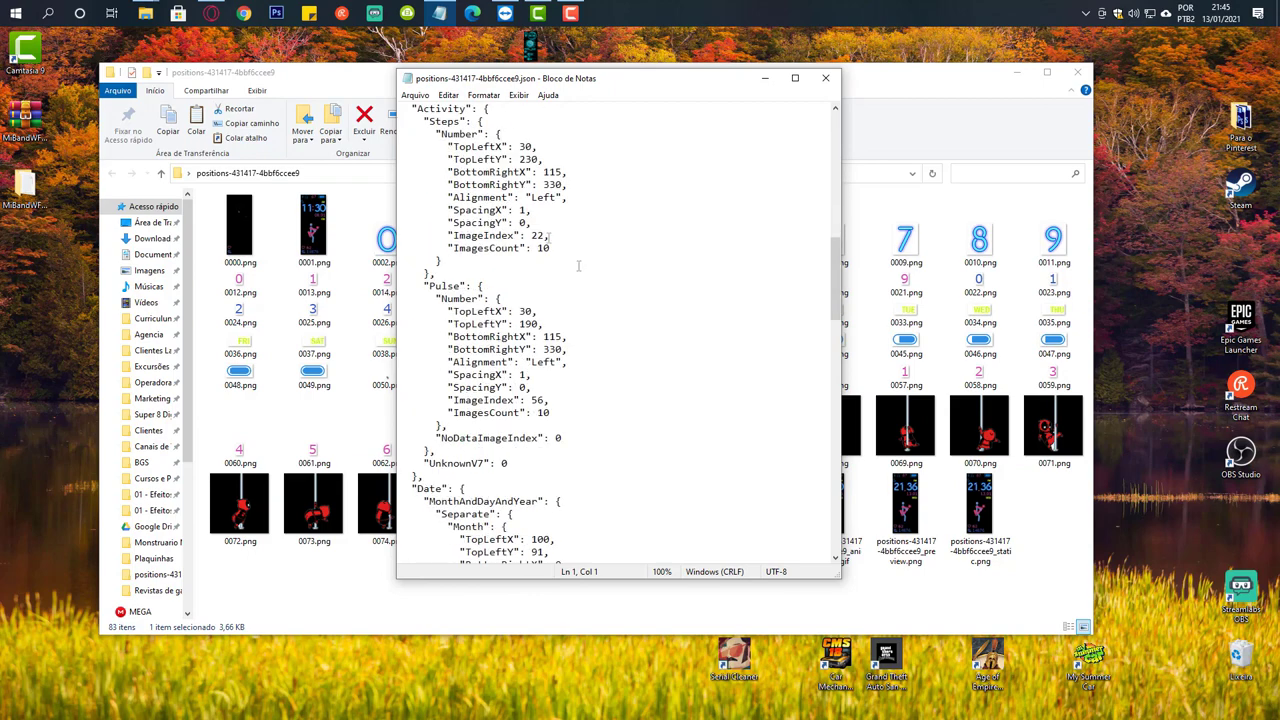
pyautogui.scroll(2, 445, 305)
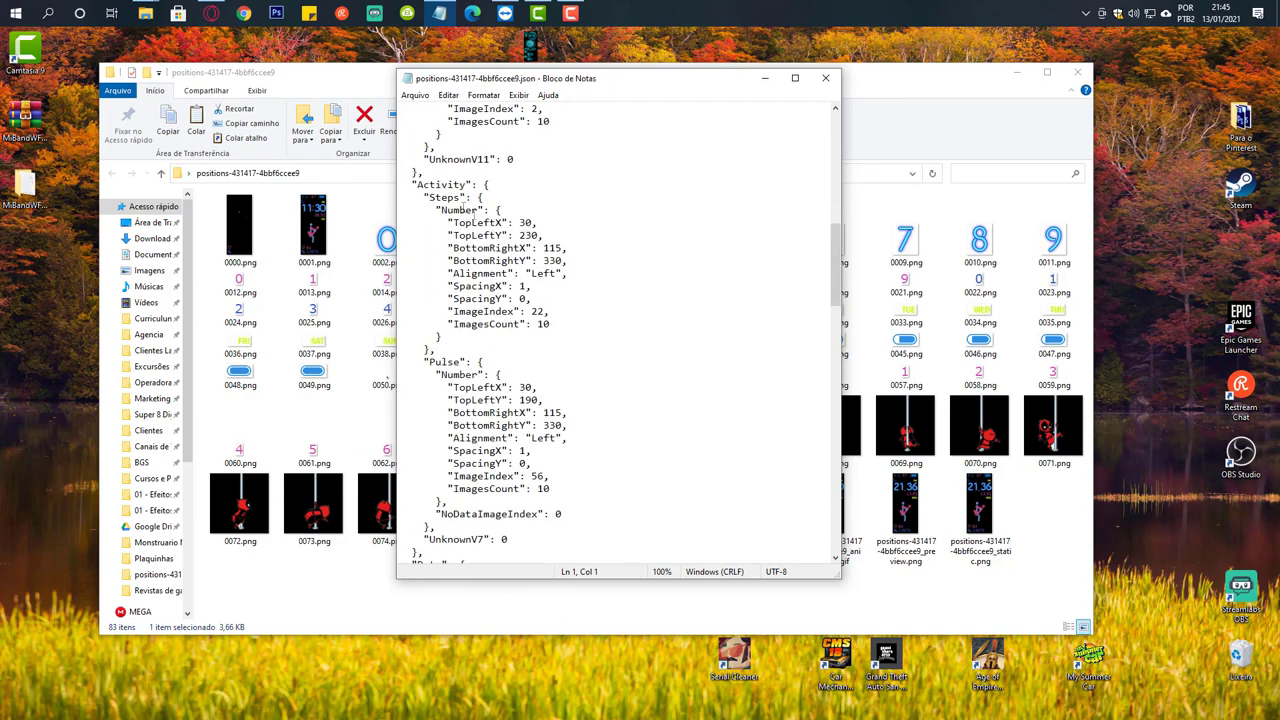
pyautogui.scroll(-5, 459, 337)
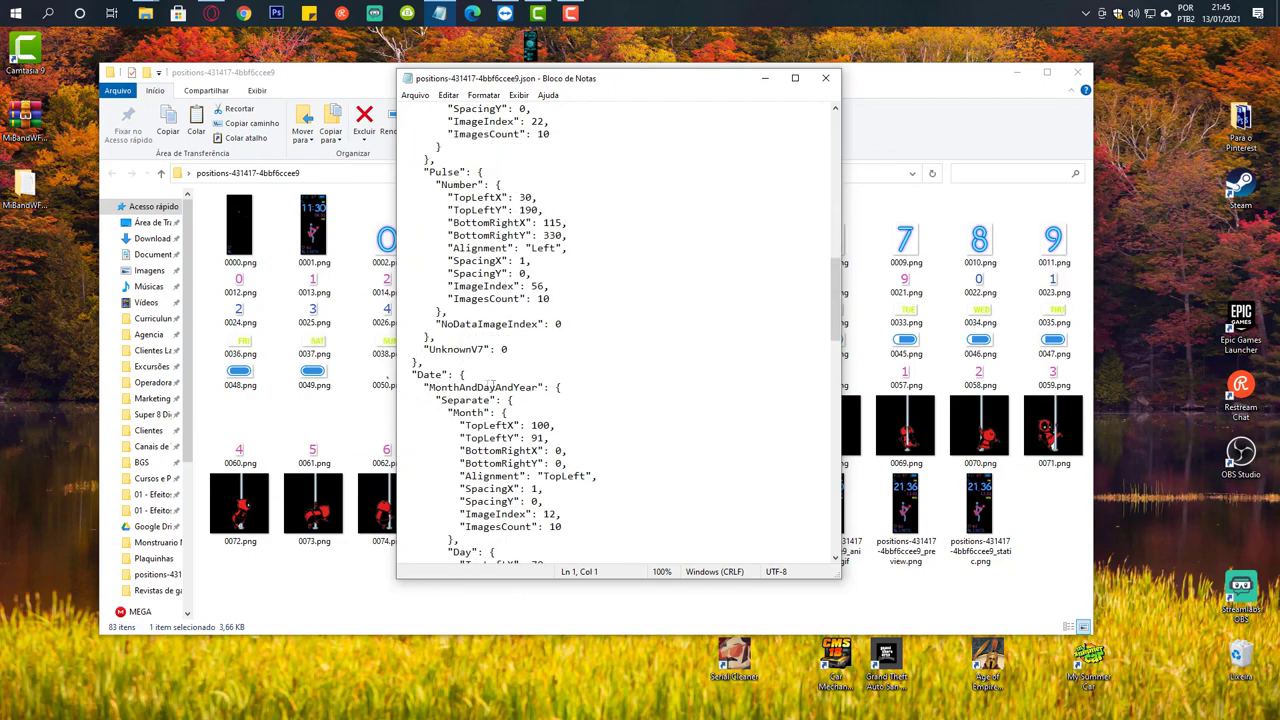
pyautogui.scroll(-9, 485, 385)
pyautogui.scroll(-15, 528, 392)
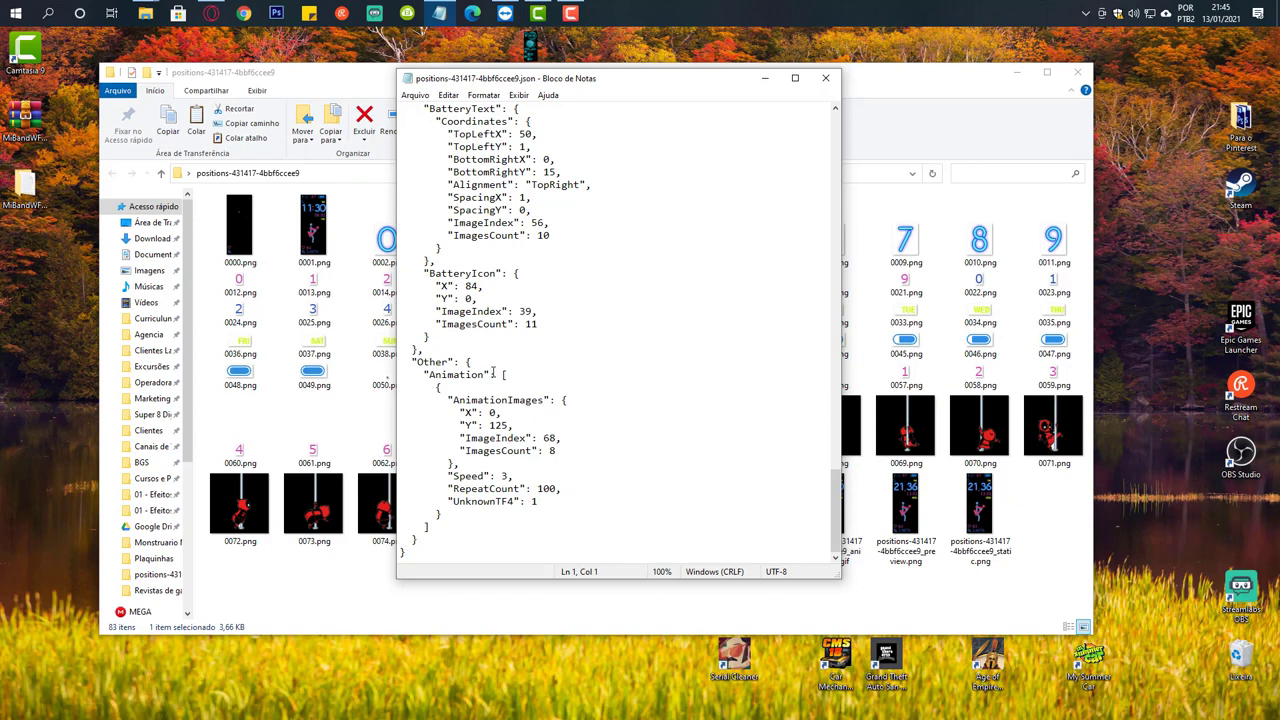
# Set ImagesCount of AnimationImages to 10 in the JSON and close the file with its changes saved.
pyautogui.click(543, 438)
pyautogui.moveTo(680, 78); pyautogui.dragTo(575, 80)
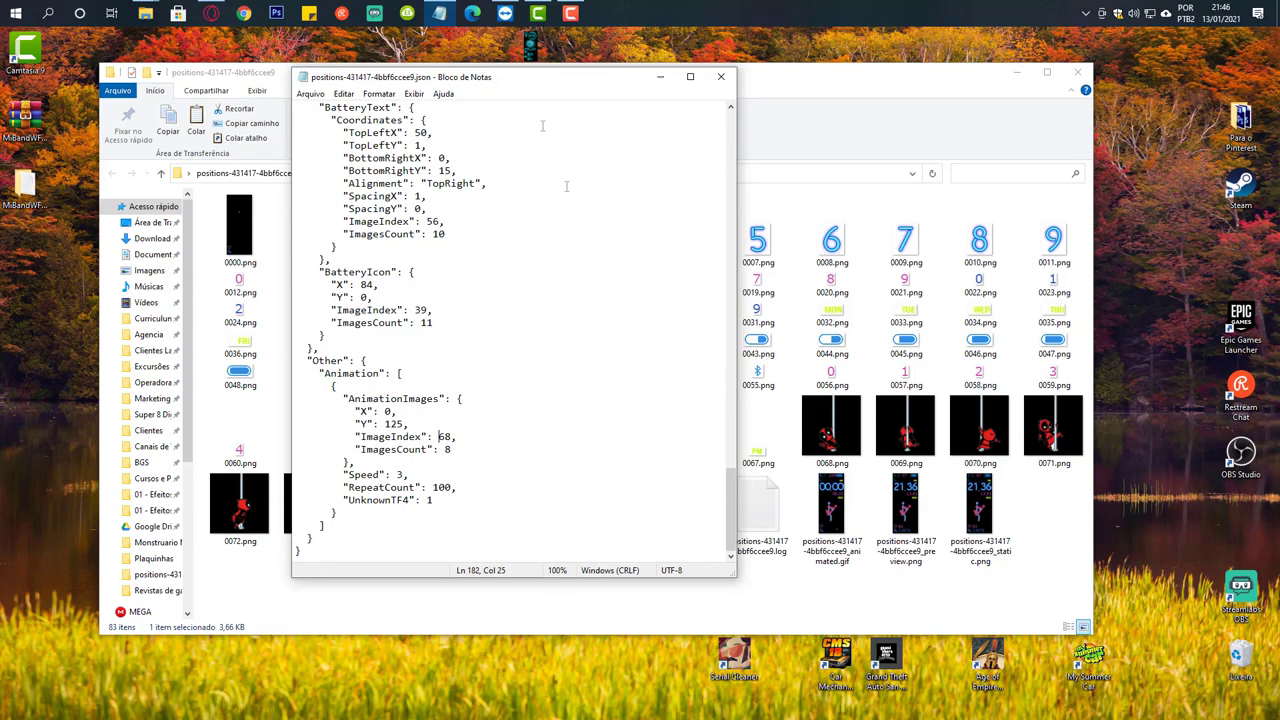
pyautogui.moveTo(586, 576); pyautogui.dragTo(585, 453)
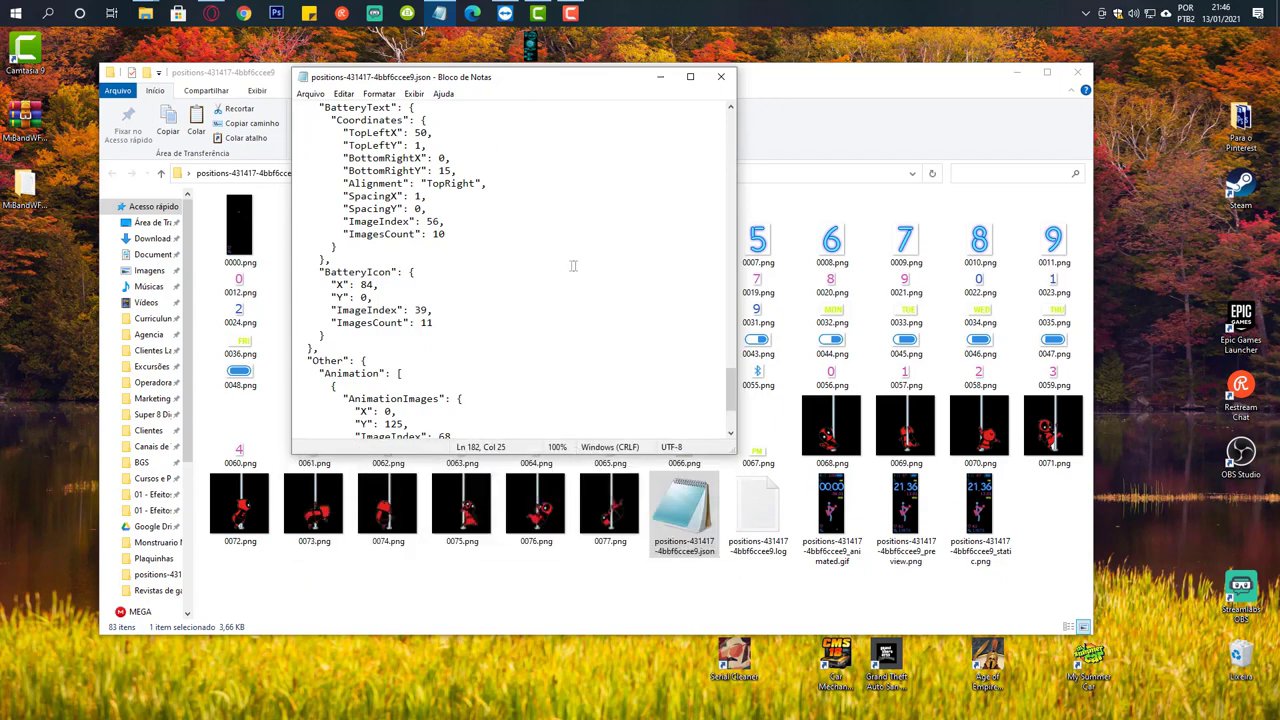
pyautogui.scroll(-4, 570, 266)
pyautogui.click(445, 323)
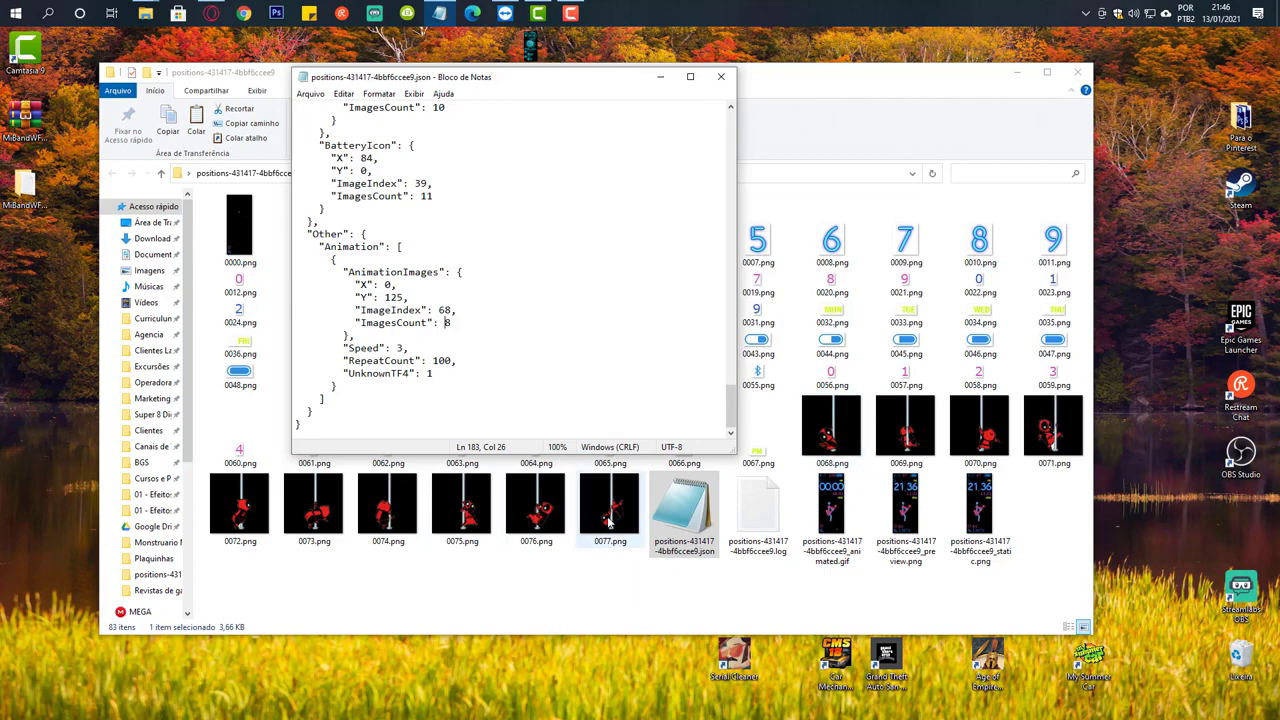
pyautogui.hotkey('shift', 'Right')
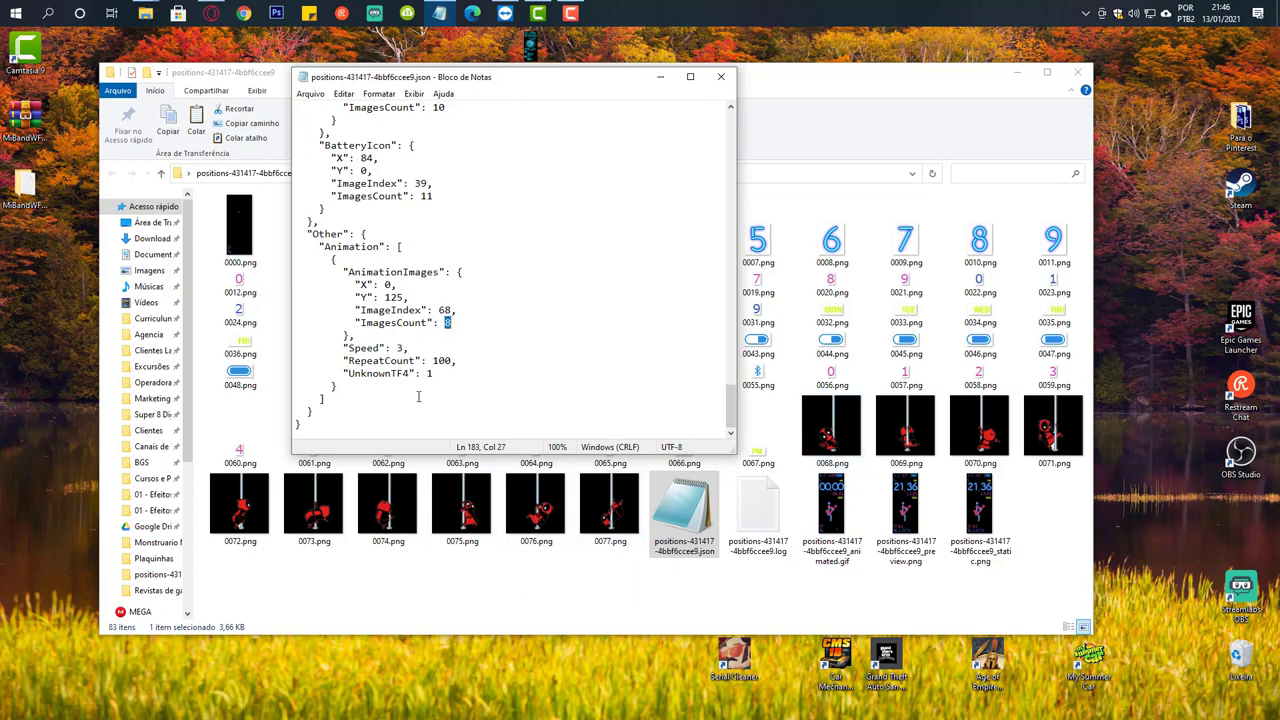
pyautogui.write('10')
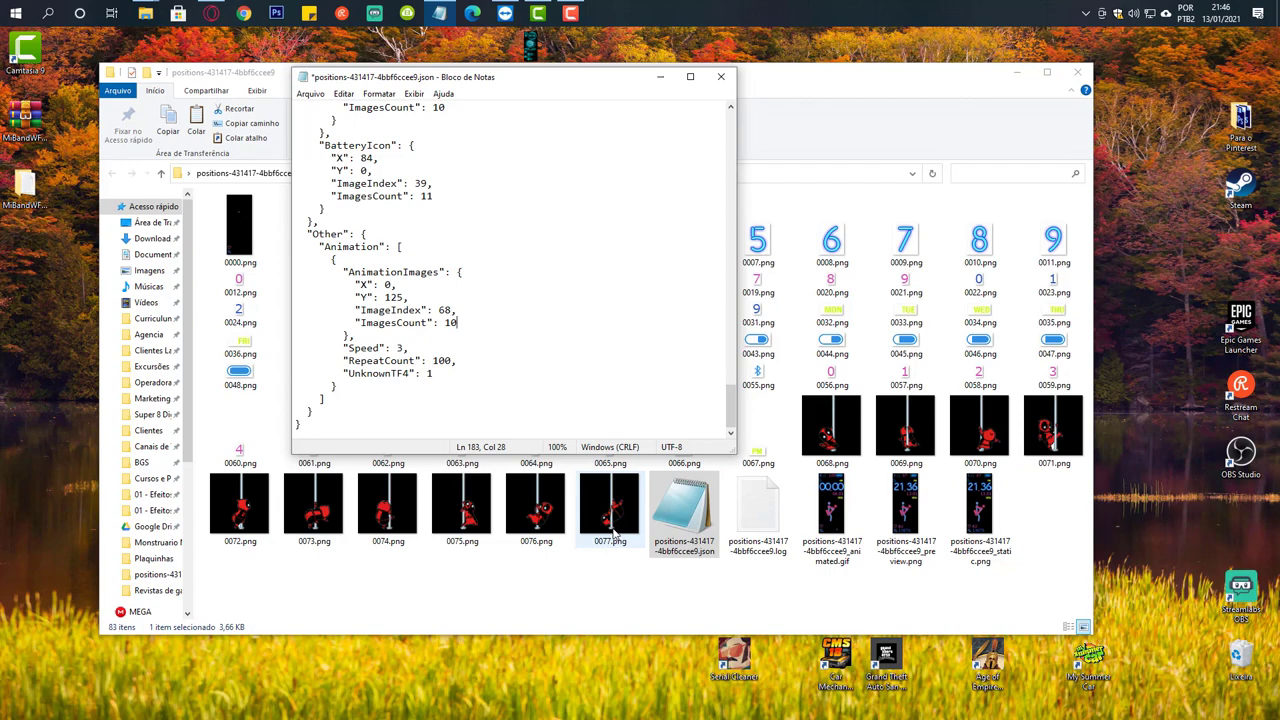
pyautogui.click(720, 76)
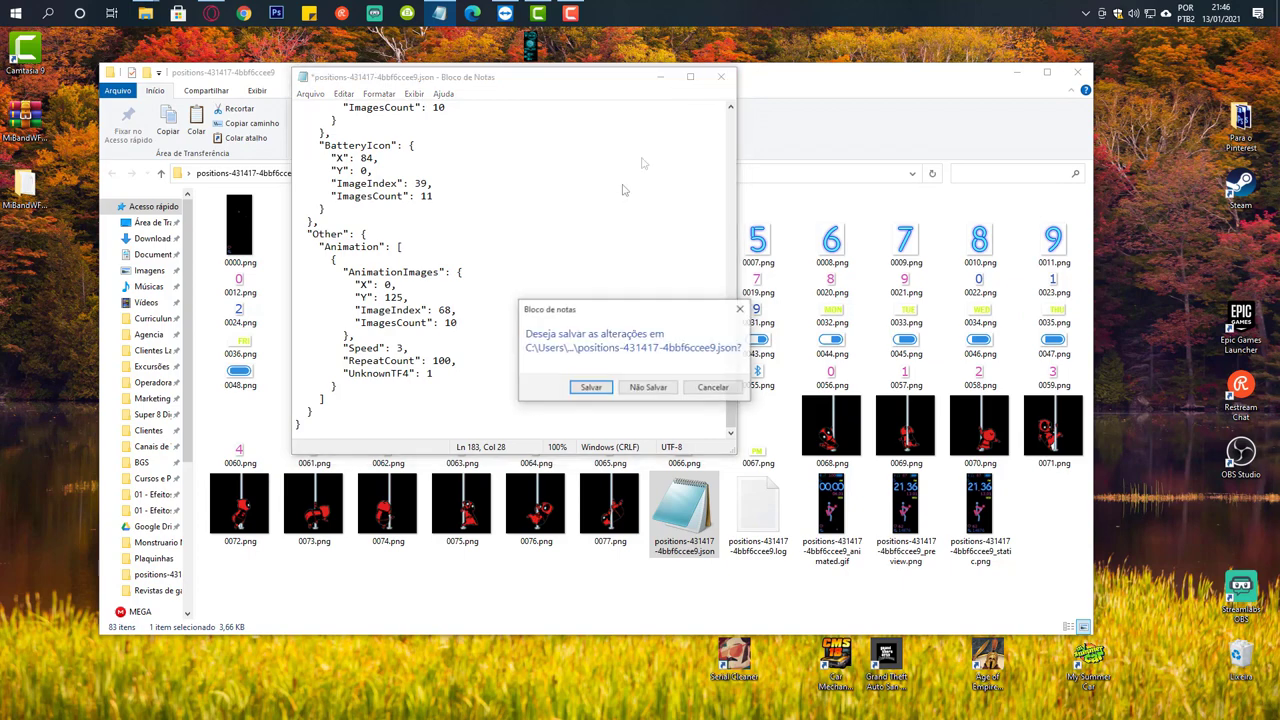
pyautogui.click(588, 387)
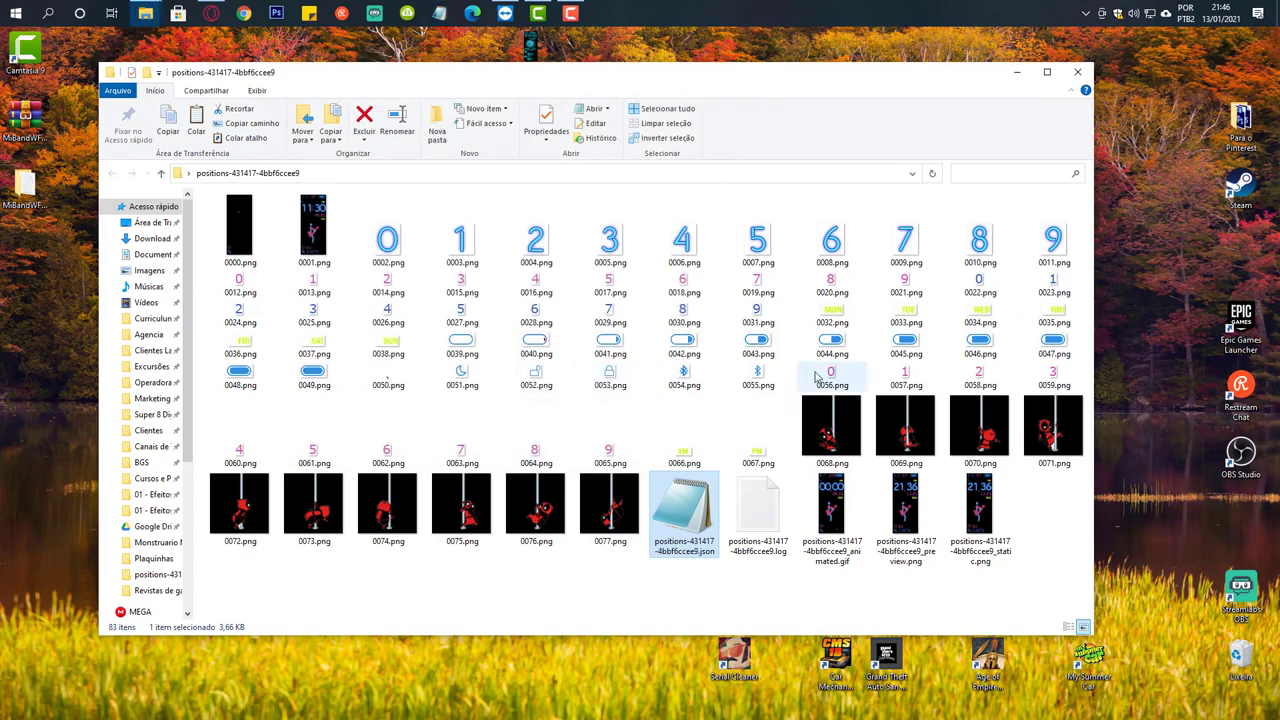
# Bring up the MiBandWFTool_2.1.6 folder and arrange its window beside the positions folder so the files of both are accessible.
pyautogui.moveTo(145, 12)
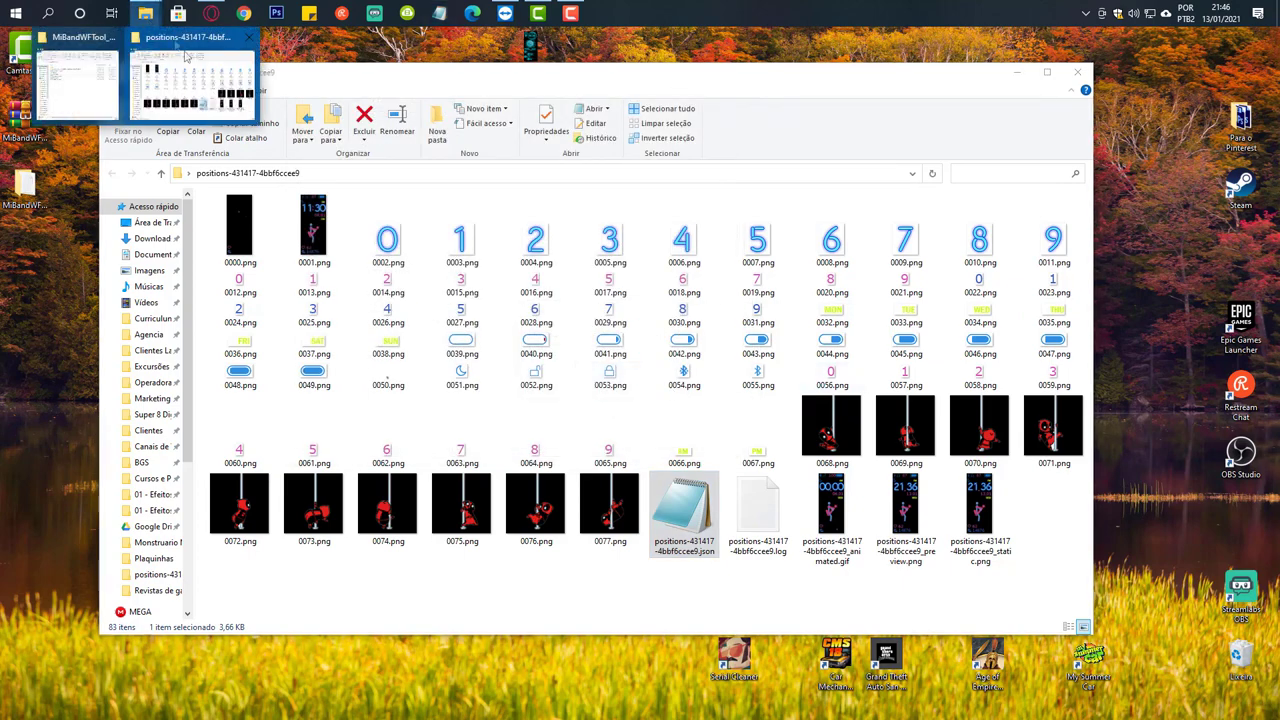
pyautogui.click(97, 72)
pyautogui.moveTo(792, 86); pyautogui.dragTo(967, 99)
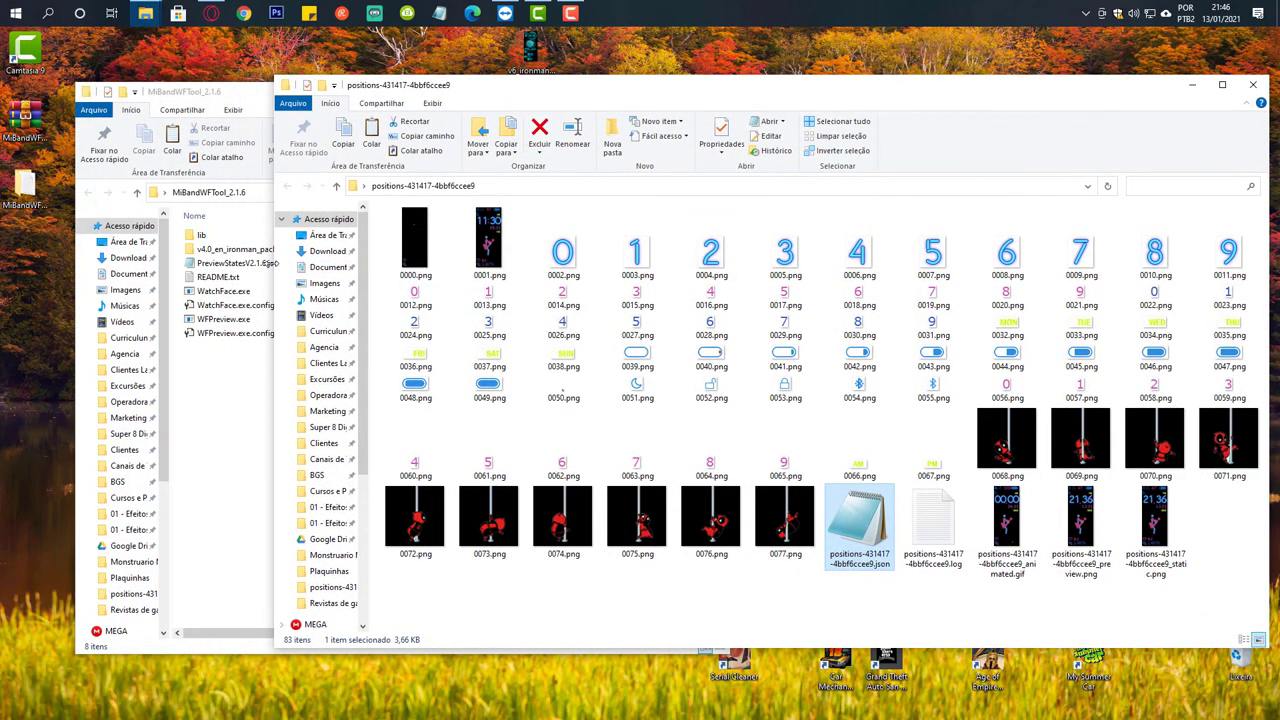
pyautogui.moveTo(272, 262); pyautogui.dragTo(455, 263)
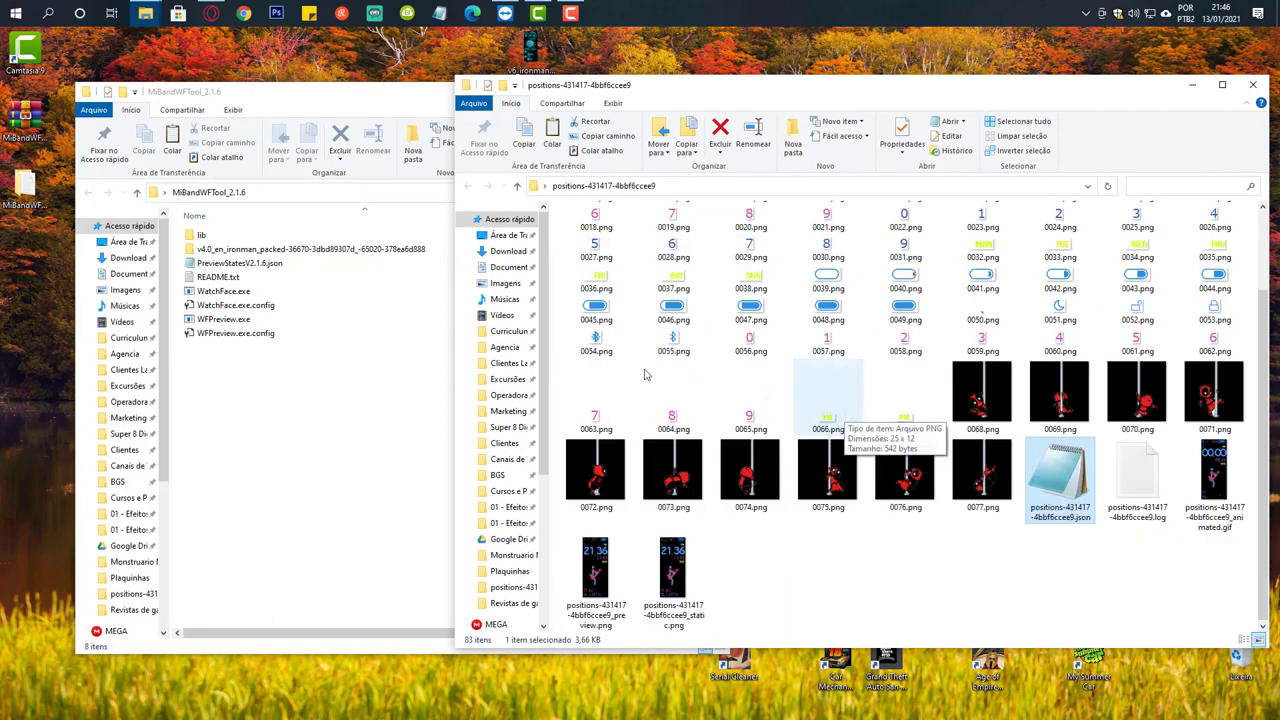
pyautogui.click(364, 102)
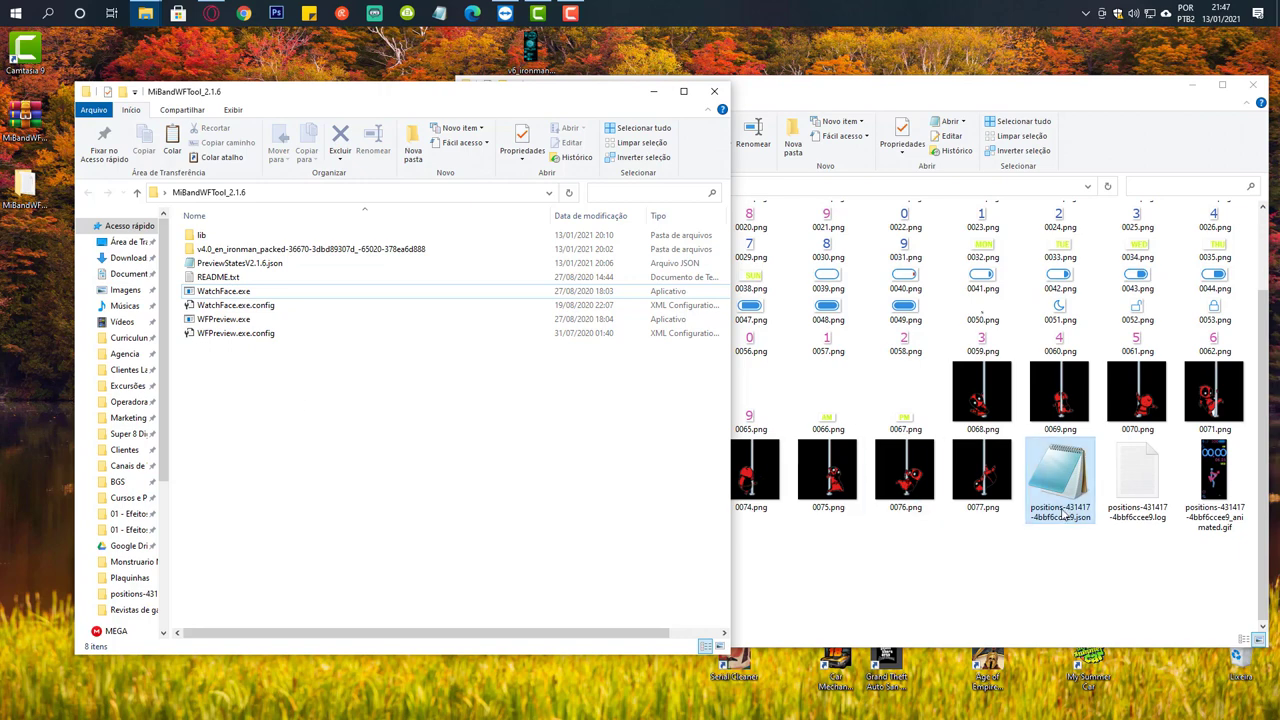
# Start WFPreview and load positions-431417-4bbf6ccee9.json into it to render the watch face.
pyautogui.moveTo(1062, 515); pyautogui.dragTo(241, 321)
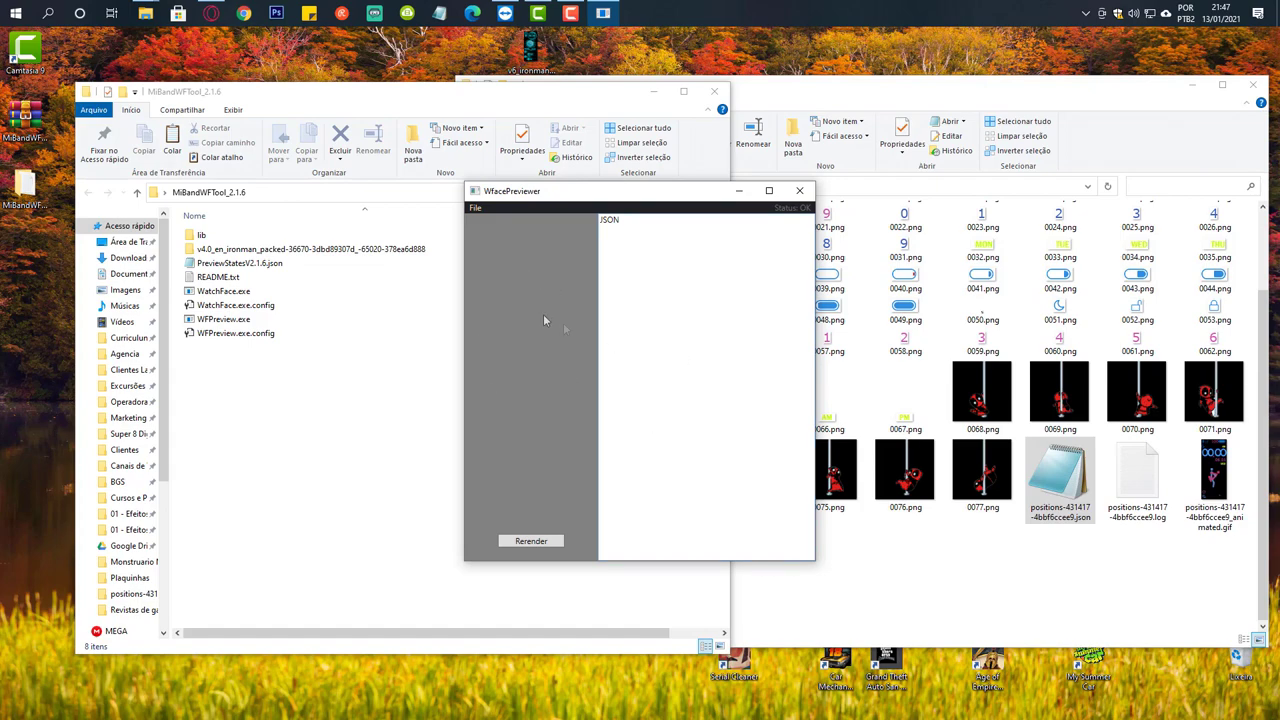
pyautogui.click(476, 208)
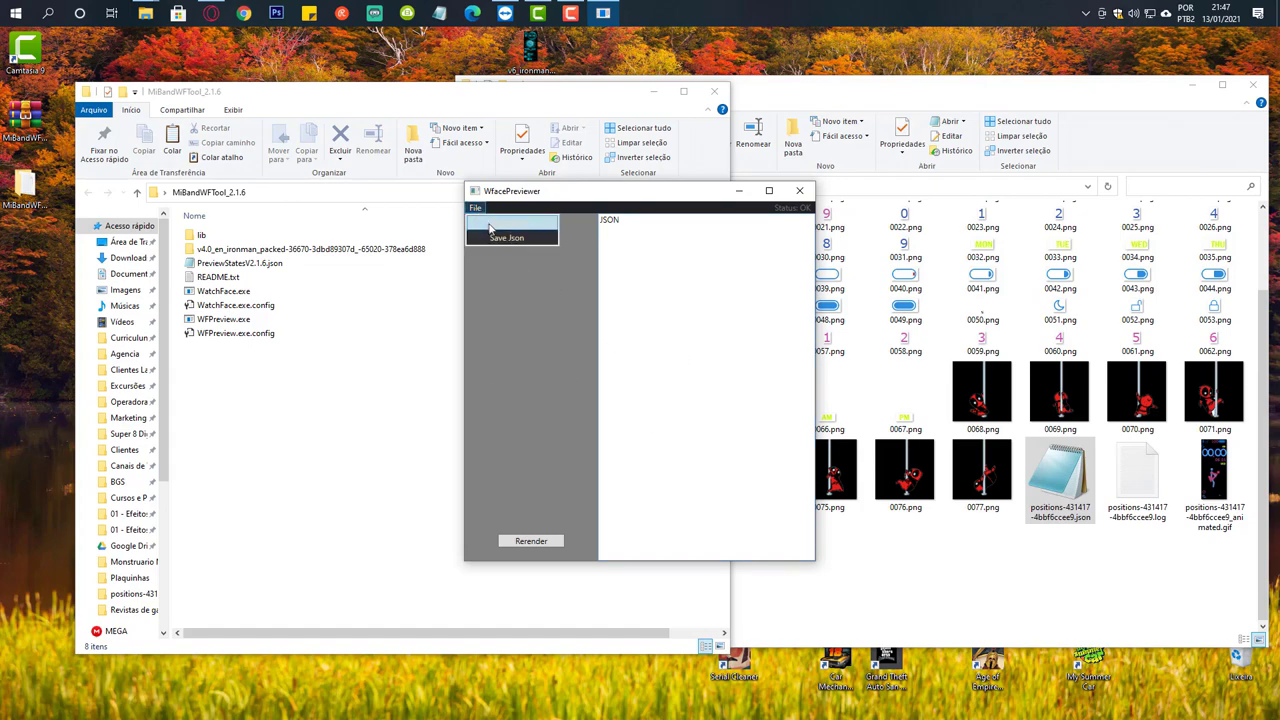
pyautogui.click(491, 226)
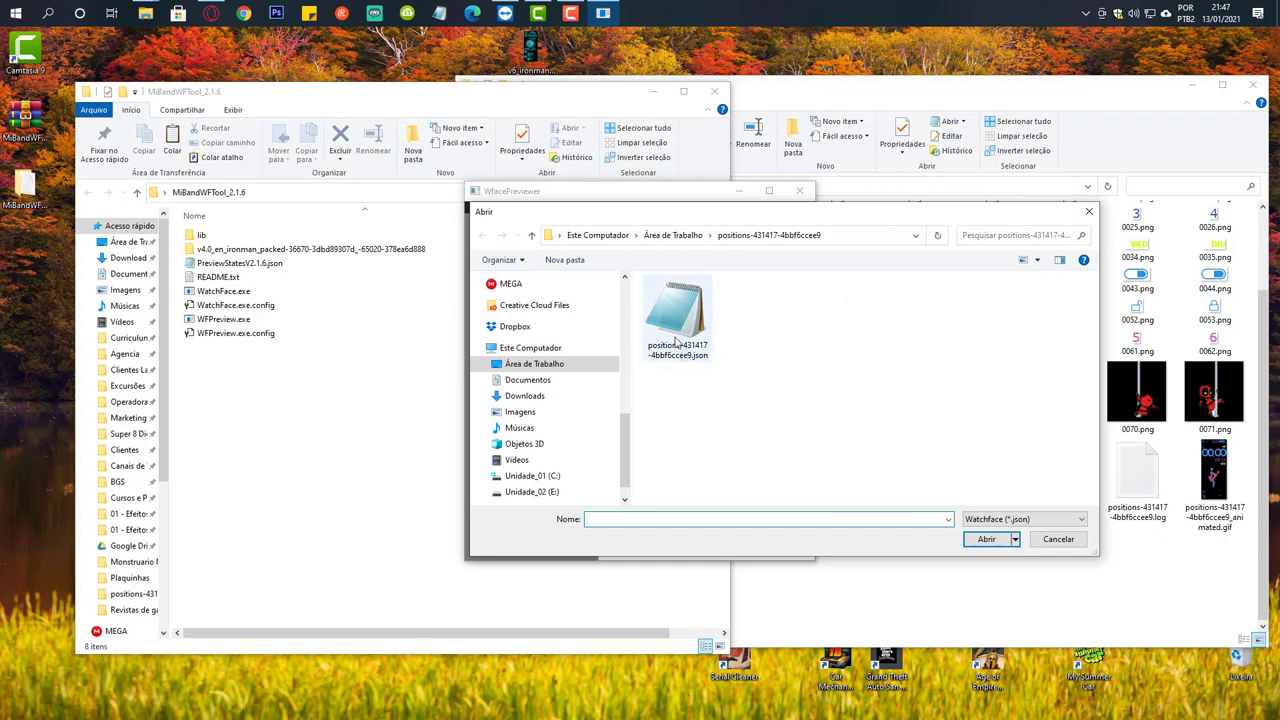
pyautogui.doubleClick(677, 345)
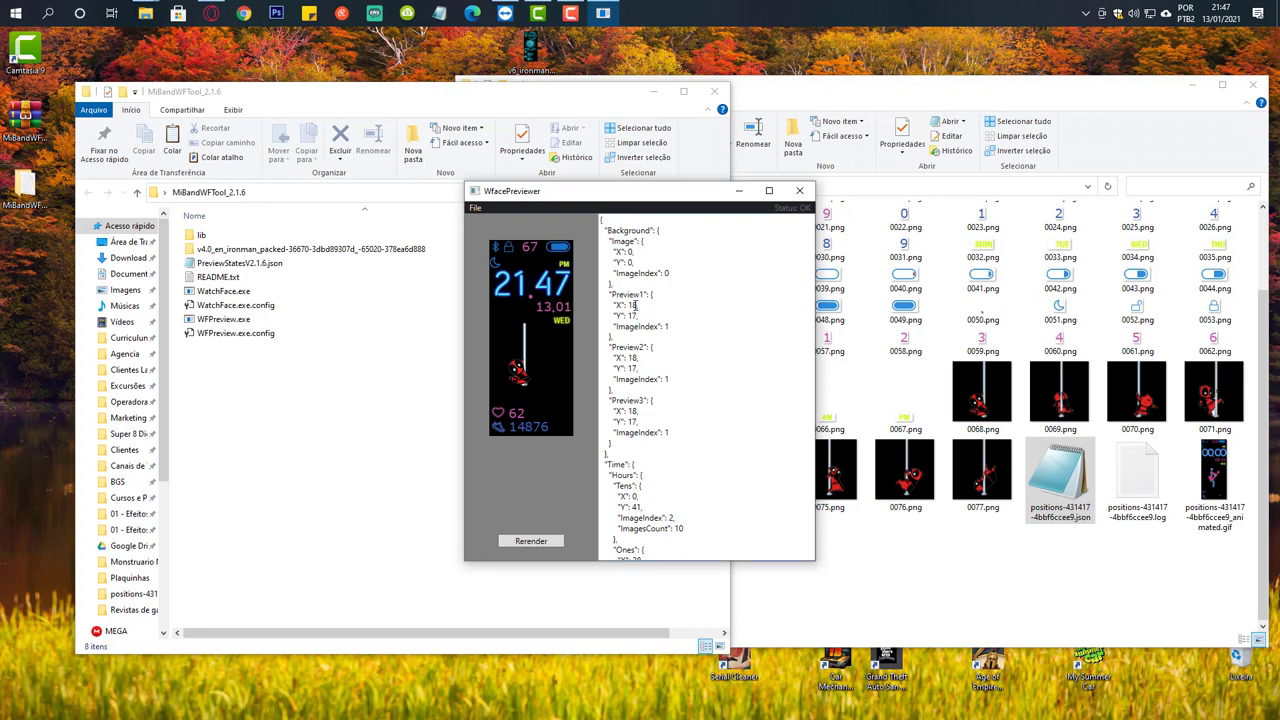
# Set the Y position of the hours' Tens digit to 58 in the JSON and rerender the preview.
pyautogui.click(632, 305)
pyautogui.scroll(-2, 728, 308)
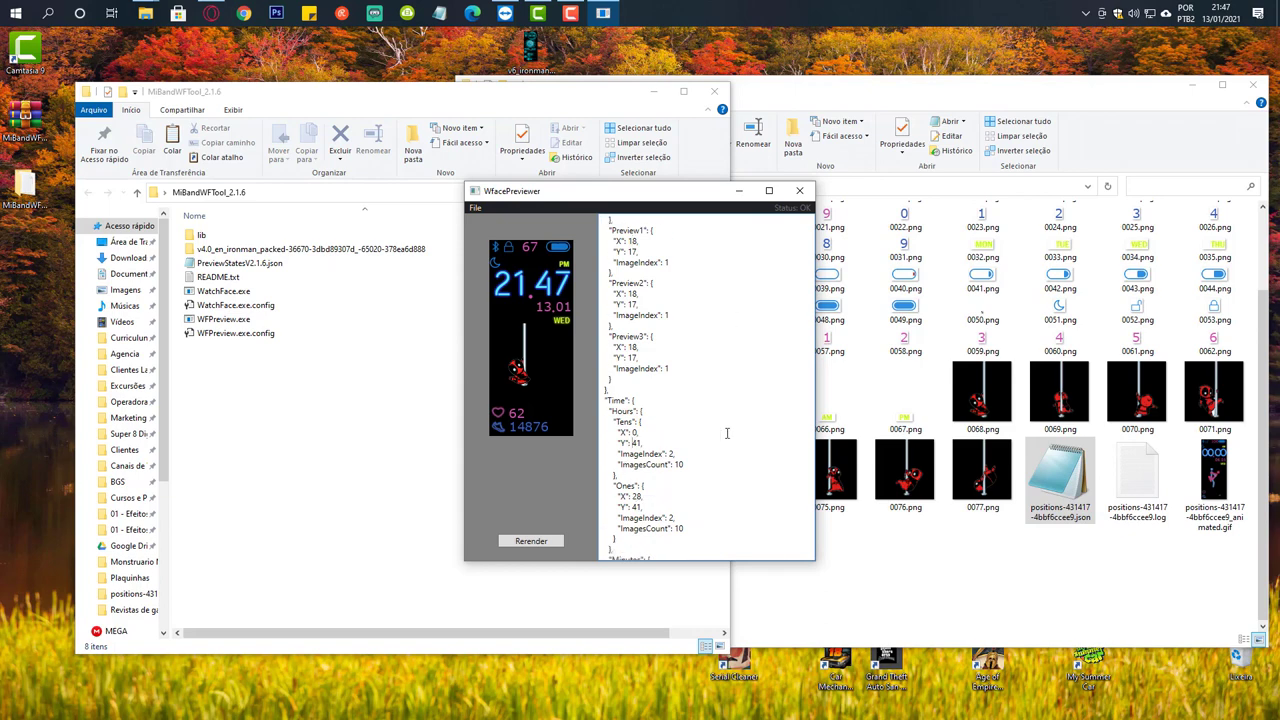
pyautogui.hotkey('shift', 'Right')
pyautogui.hotkey('shift', 'Right')
pyautogui.write('58')
pyautogui.press('Down')
pyautogui.press('Down')
pyautogui.press('Down')
pyautogui.press('Down')
pyautogui.press('Down')
pyautogui.press('Down')
pyautogui.click(528, 544)
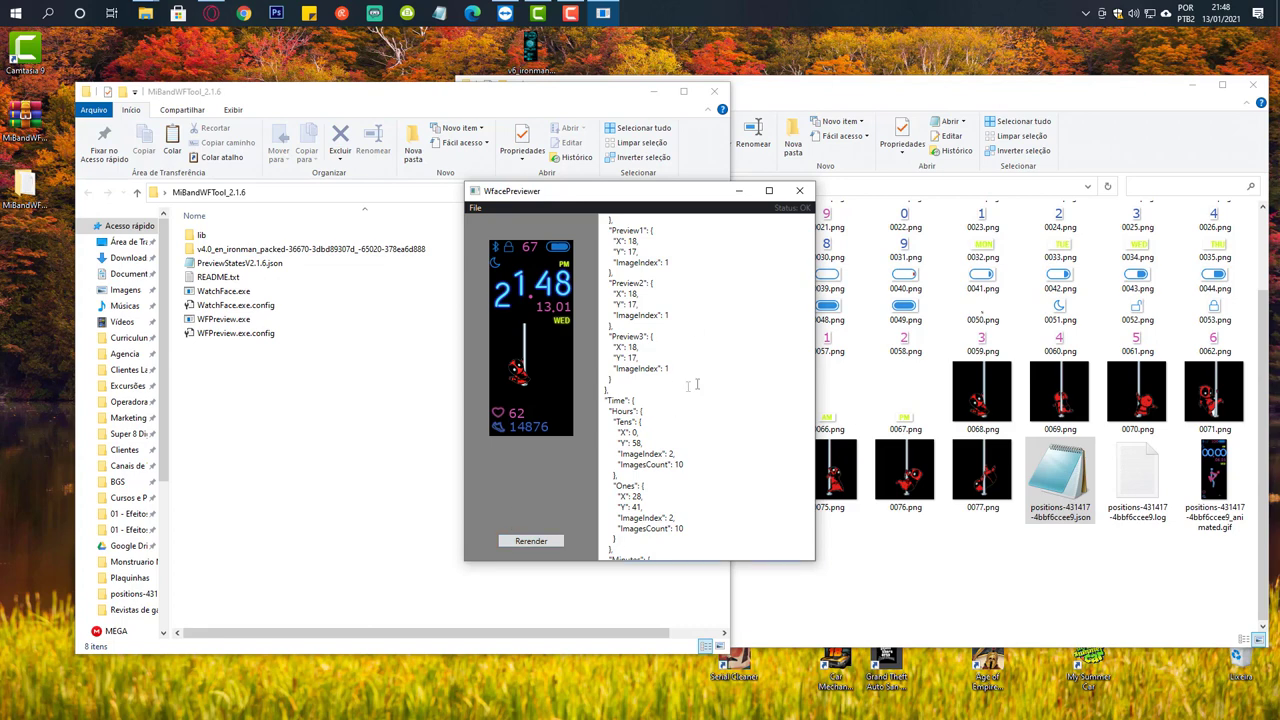
# Close the previewer without saving the JSON.
pyautogui.click(476, 208)
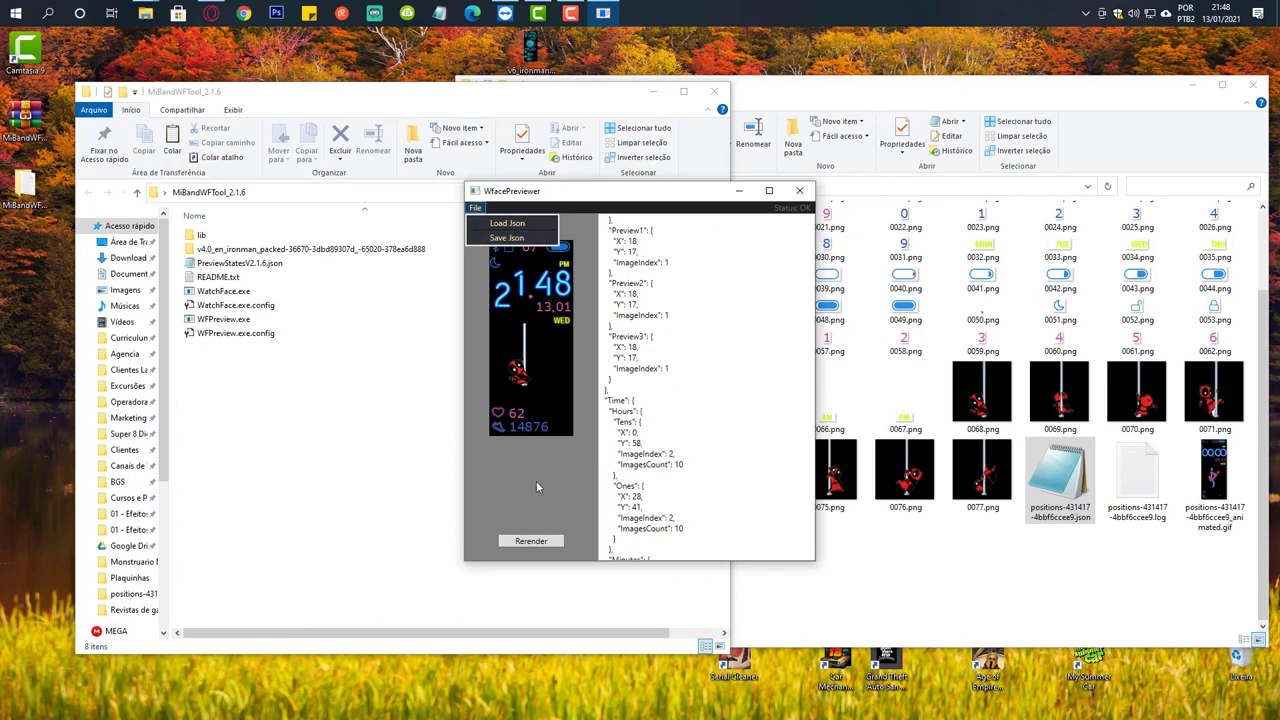
pyautogui.click(536, 487)
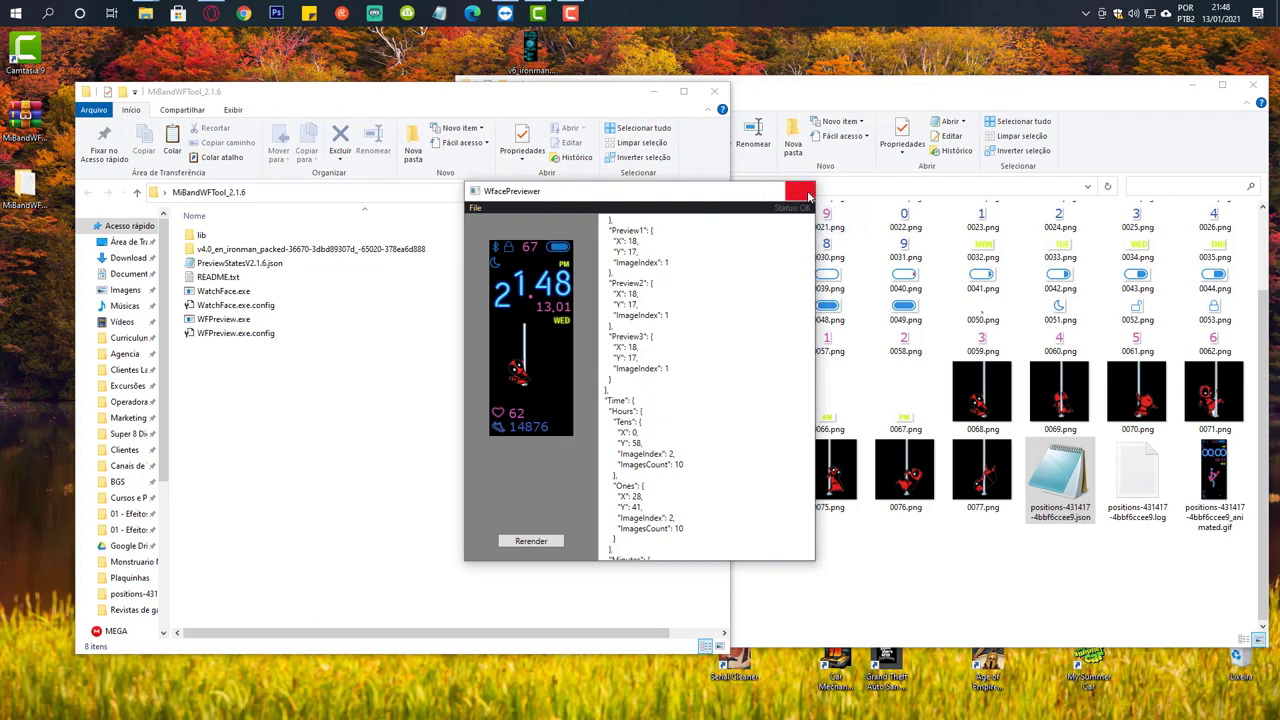
pyautogui.click(799, 190)
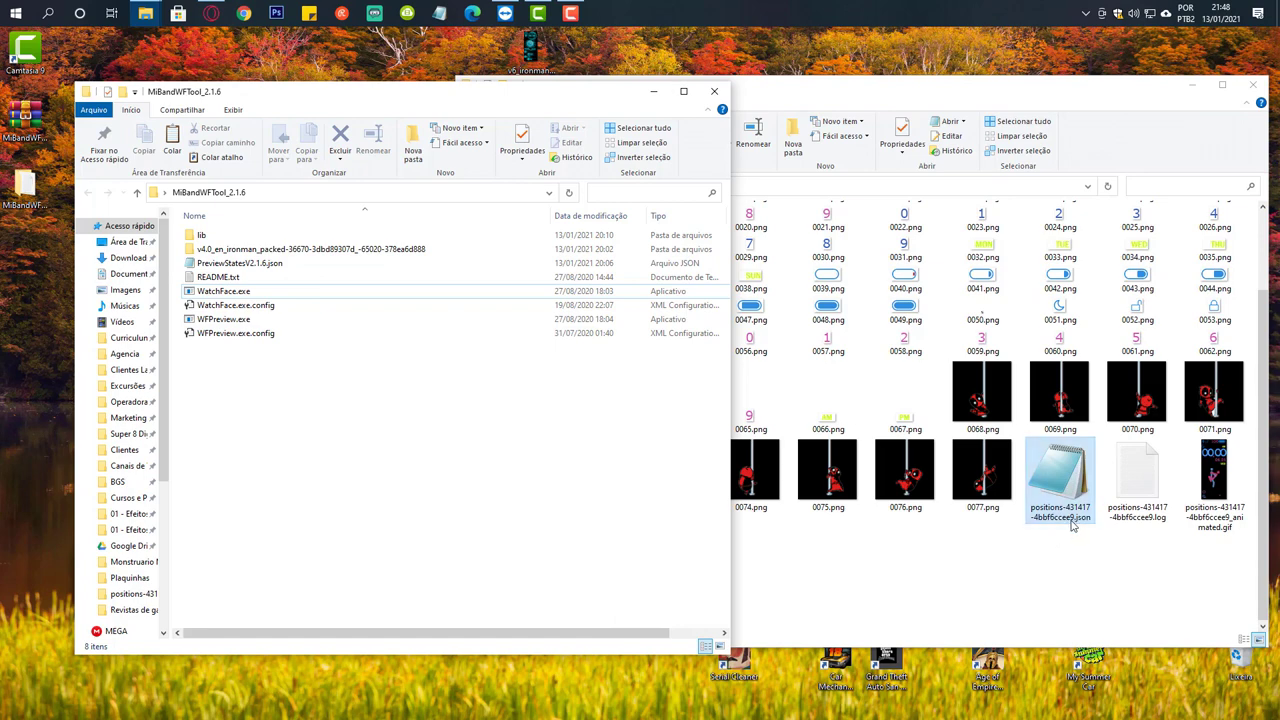
# Pack positions-431417-4bbf6ccee9.json into a bin file with WatchFace.exe.
pyautogui.click(1063, 475)
pyautogui.moveTo(1063, 475); pyautogui.dragTo(321, 400)
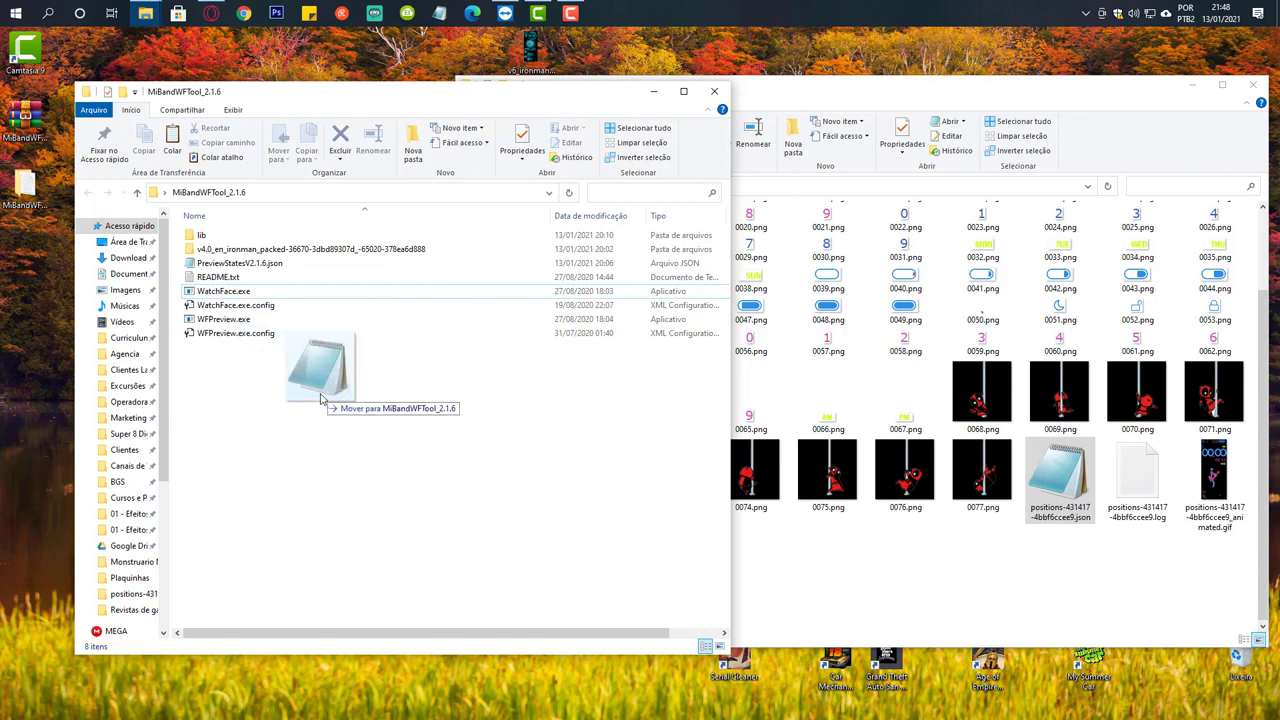
pyautogui.moveTo(321, 400); pyautogui.dragTo(277, 291)
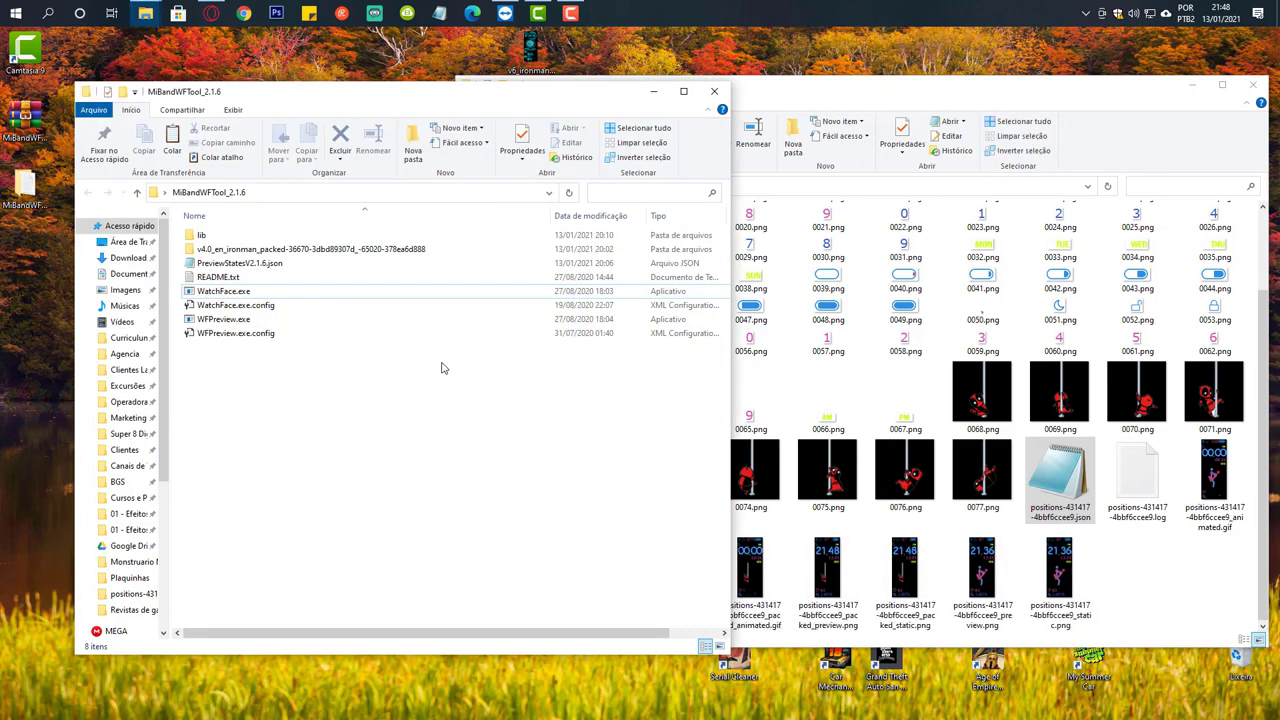
pyautogui.click(260, 292)
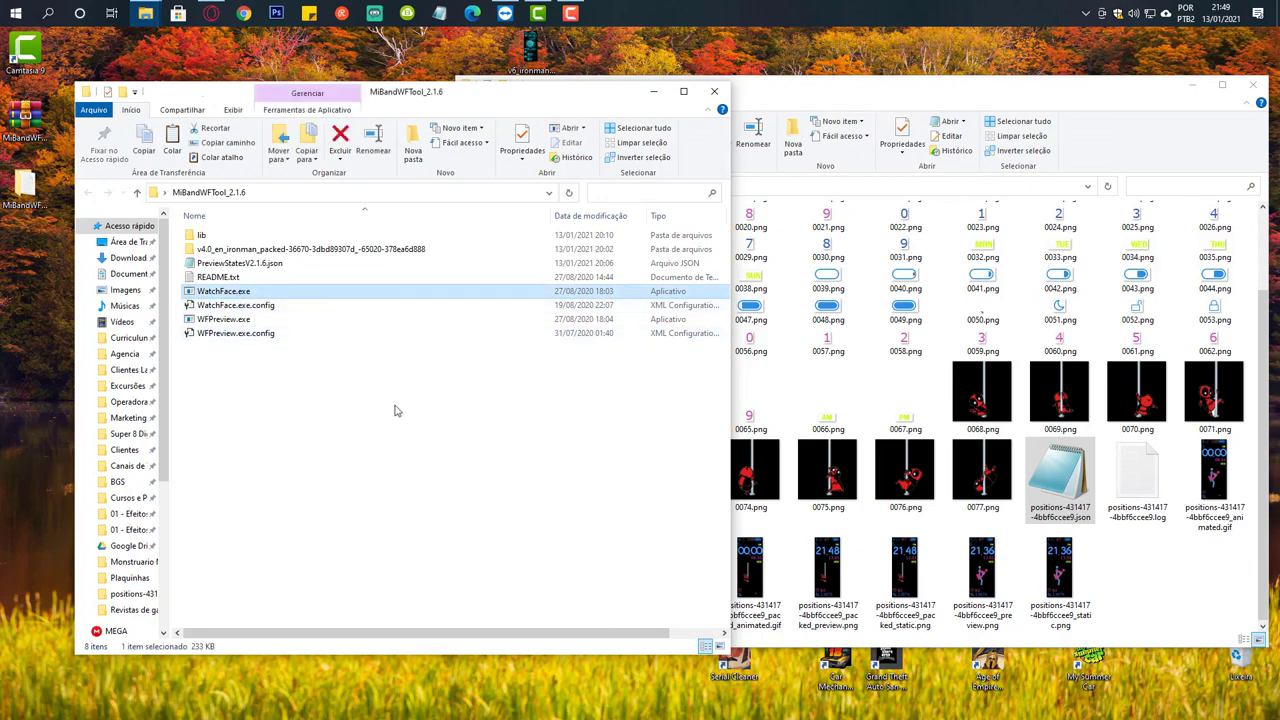
# Rename the packed bin file in the positions folder as Dead-Pool-PTBr.bin.
pyautogui.click(898, 97)
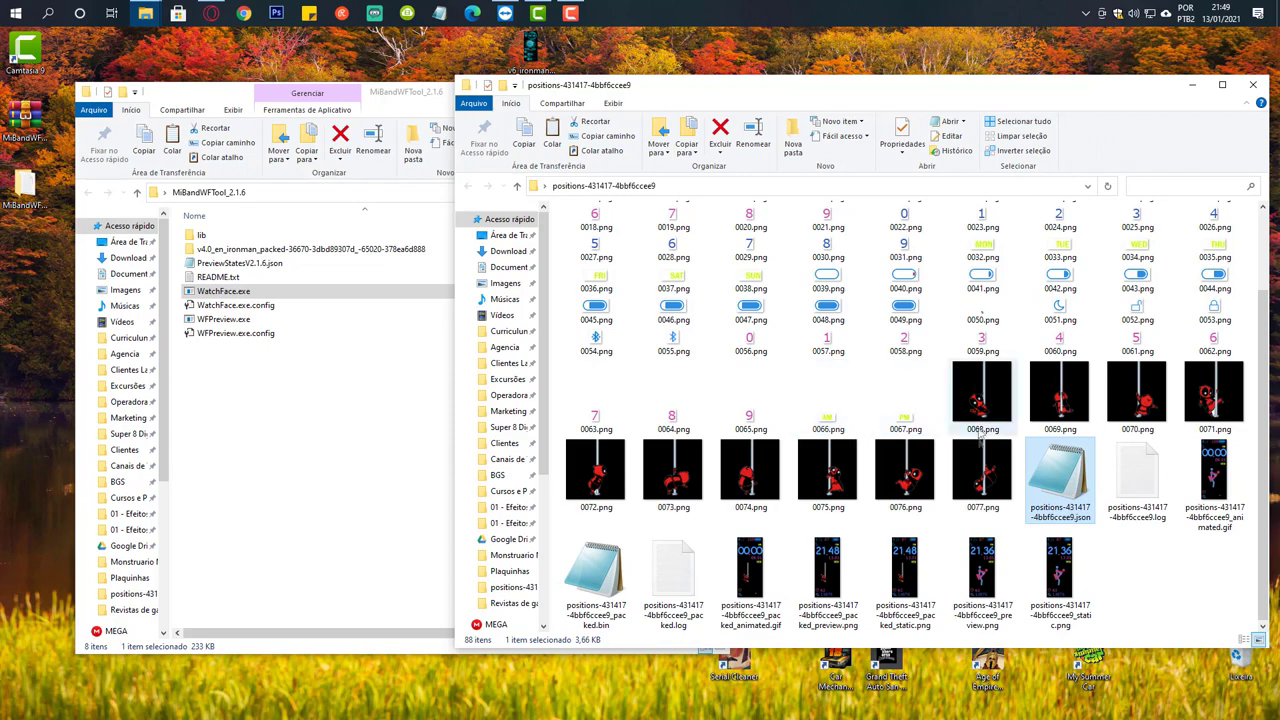
pyautogui.click(594, 598)
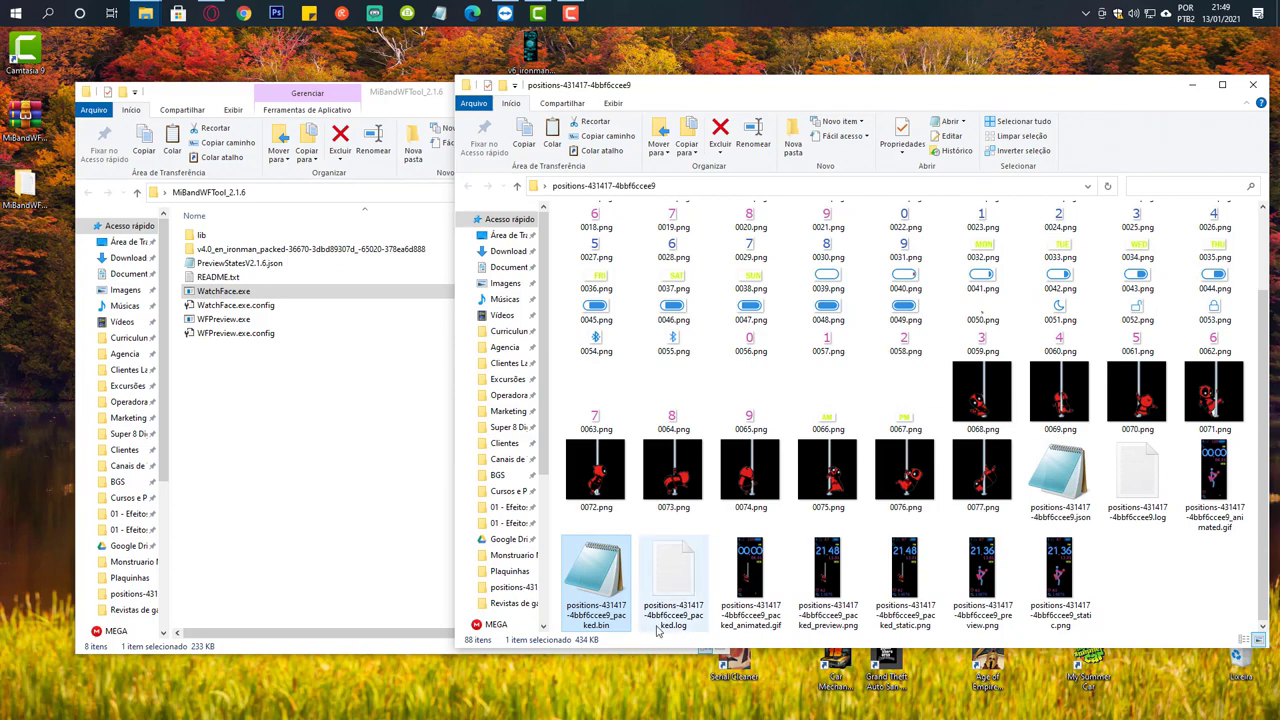
pyautogui.press('F2')
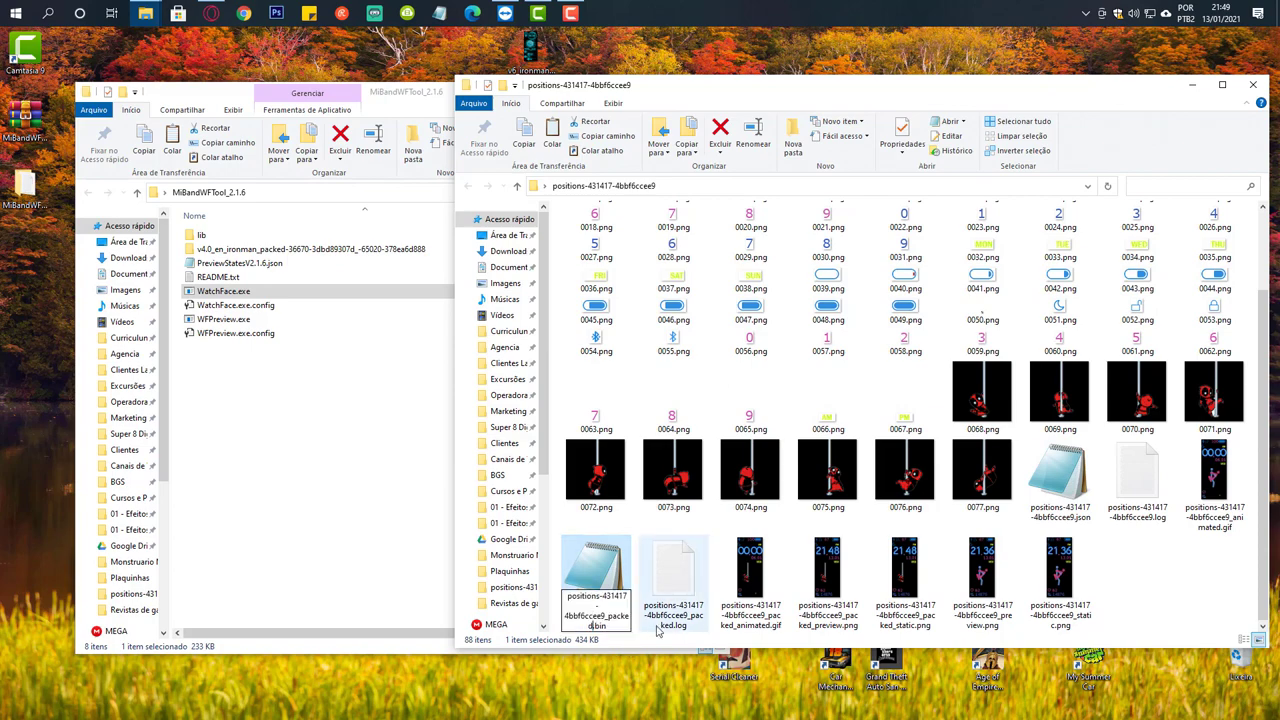
pyautogui.hotkey('shift', 'Left')
pyautogui.hotkey('shift', 'Left')
pyautogui.hotkey('shift', 'Left')
pyautogui.hotkey('shift', 'Left')
pyautogui.hotkey('shift', 'Left')
pyautogui.hotkey('shift', 'Left')
pyautogui.hotkey('shift', 'Left')
pyautogui.hotkey('shift', 'Left')
pyautogui.hotkey('shift', 'Left')
pyautogui.hotkey('shift', 'Left')
pyautogui.hotkey('shift', 'Left')
pyautogui.hotkey('shift', 'Left')
pyautogui.hotkey('shift', 'Left')
pyautogui.hotkey('shift', 'Left')
pyautogui.hotkey('shift', 'Left')
pyautogui.hotkey('shift', 'Left')
pyautogui.hotkey('shift', 'Left')
pyautogui.hotkey('shift', 'Left')
pyautogui.hotkey('shift', 'Left')
pyautogui.hotkey('shift', 'Left')
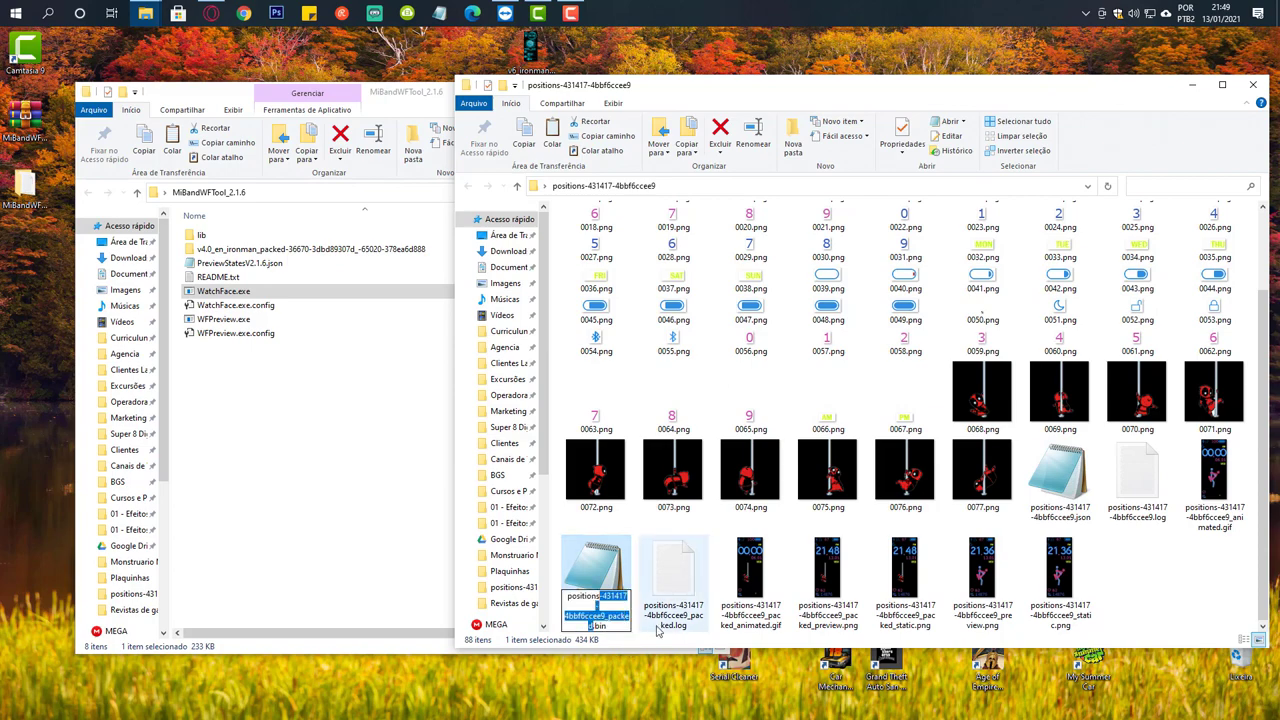
pyautogui.hotkey('shift', 'Left')
pyautogui.hotkey('shift', 'Left')
pyautogui.hotkey('shift', 'Left')
pyautogui.hotkey('shift', 'Left')
pyautogui.hotkey('shift', 'Left')
pyautogui.hotkey('shift', 'Left')
pyautogui.write('Dead Pool')
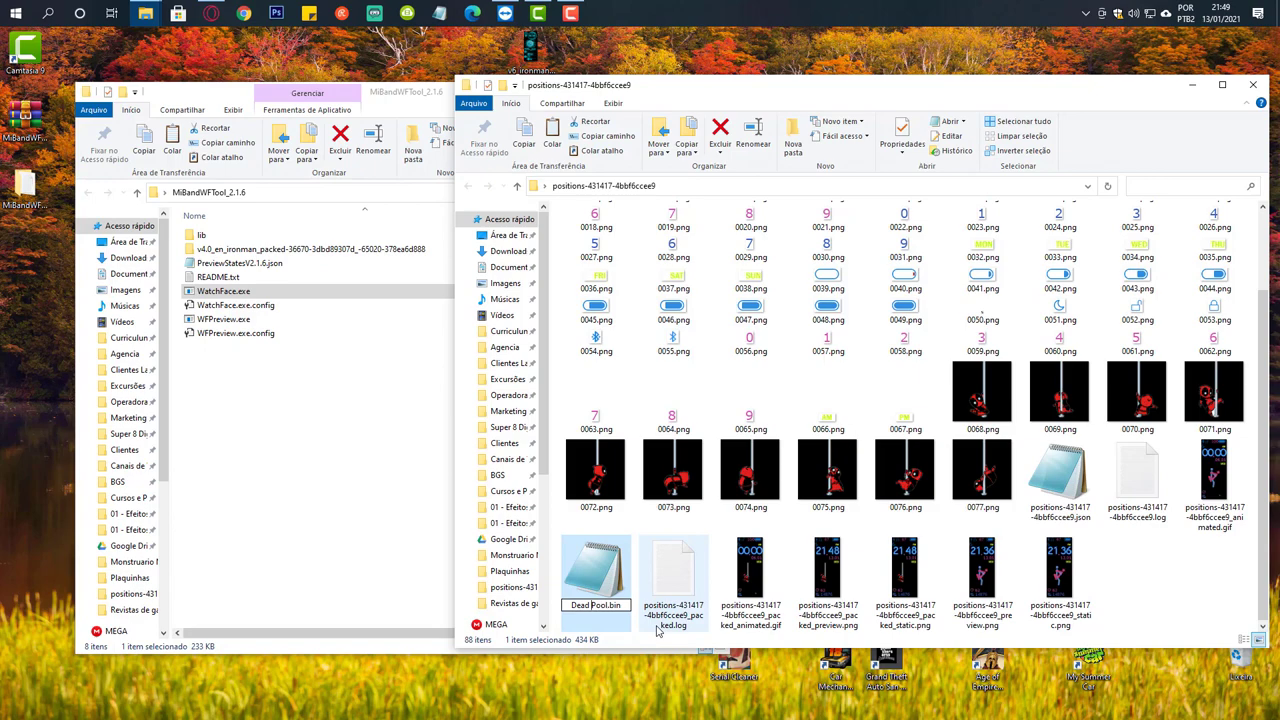
pyautogui.press('BackSpace')
pyautogui.write('-Pool-PTB')
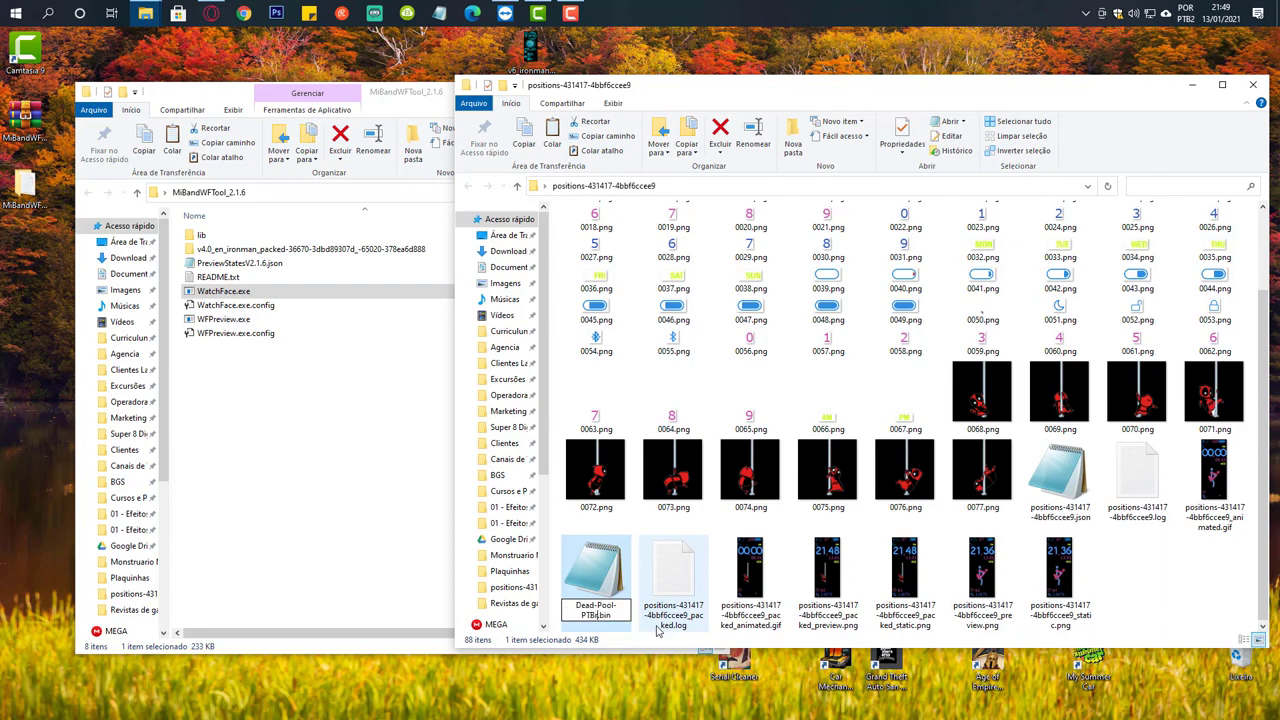
pyautogui.write('r')
pyautogui.press('Return')
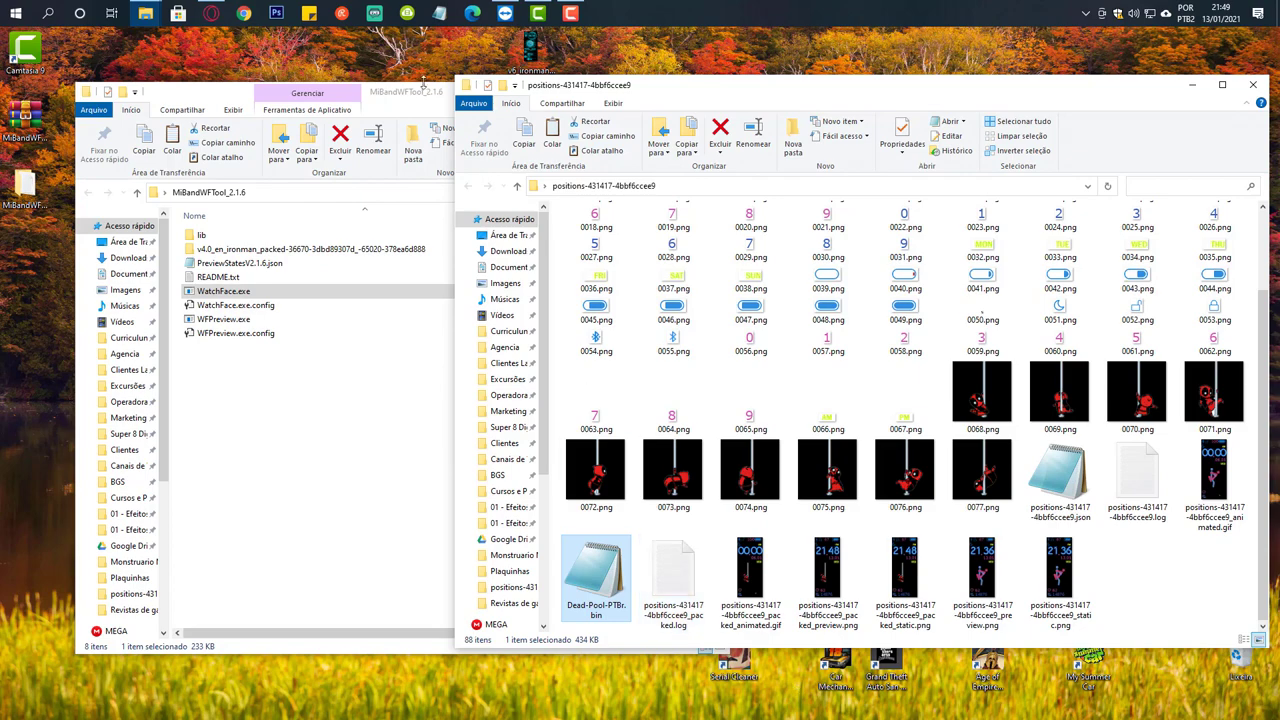
# Switch to the Opera browser and open the new upload page of amazfitwatchfaces.com.
pyautogui.moveTo(212, 16)
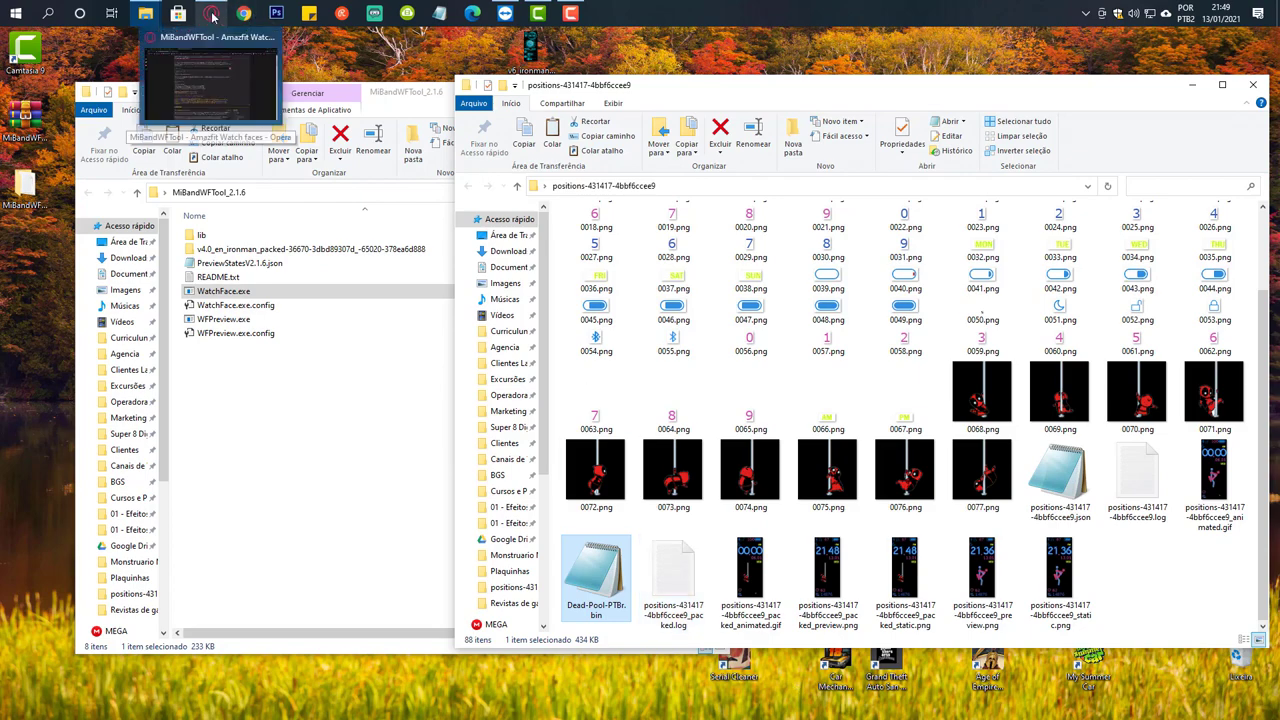
pyautogui.click(212, 16)
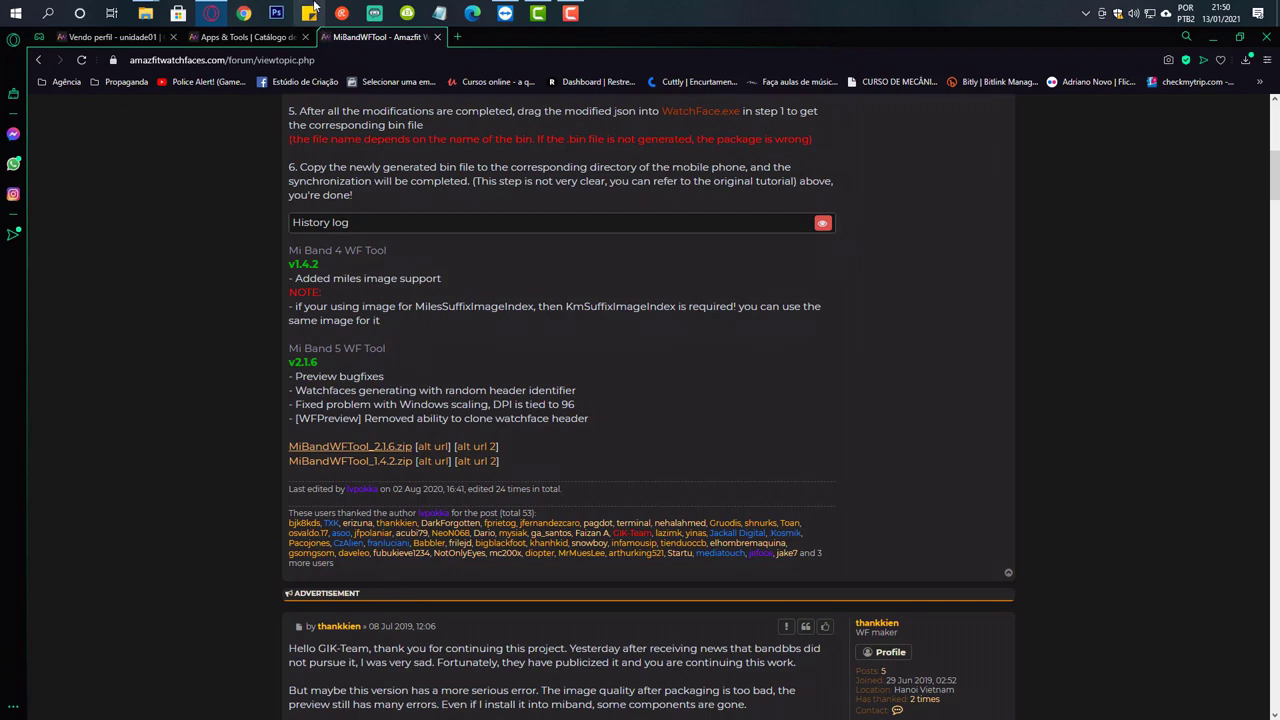
pyautogui.scroll(5, 887, 560)
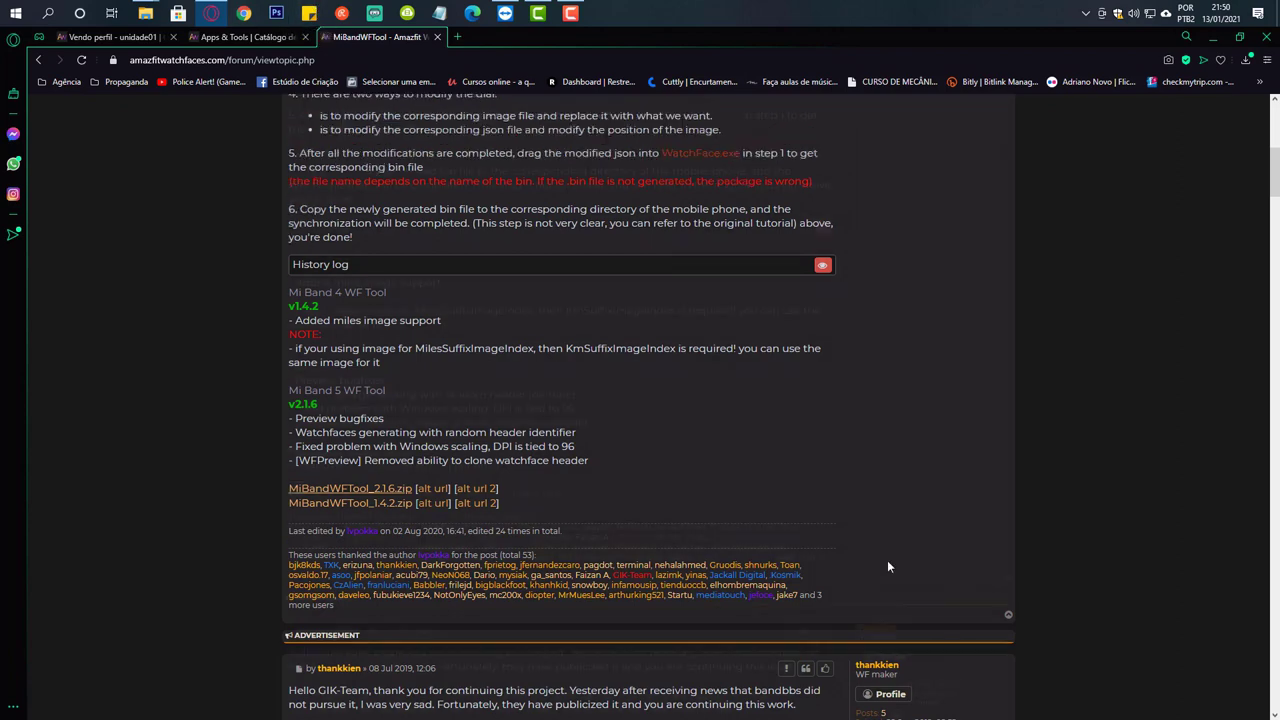
pyautogui.scroll(1, 878, 570)
pyautogui.click(110, 37)
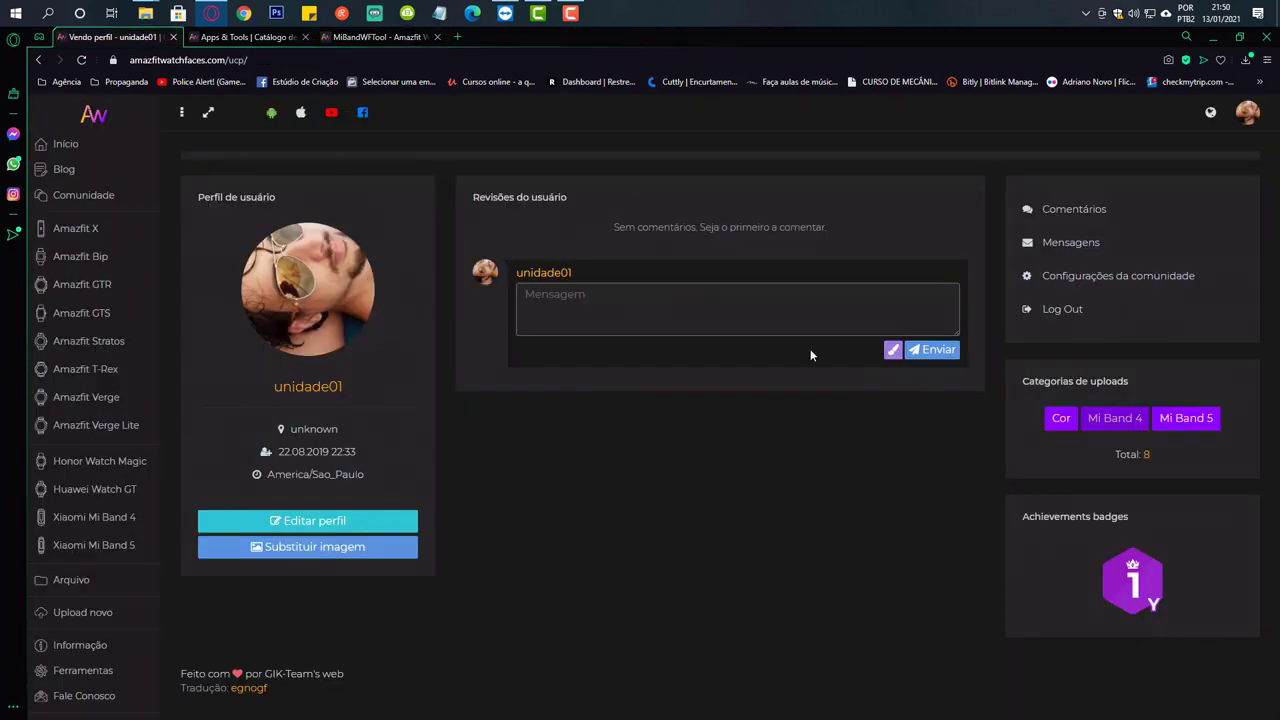
pyautogui.click(65, 144)
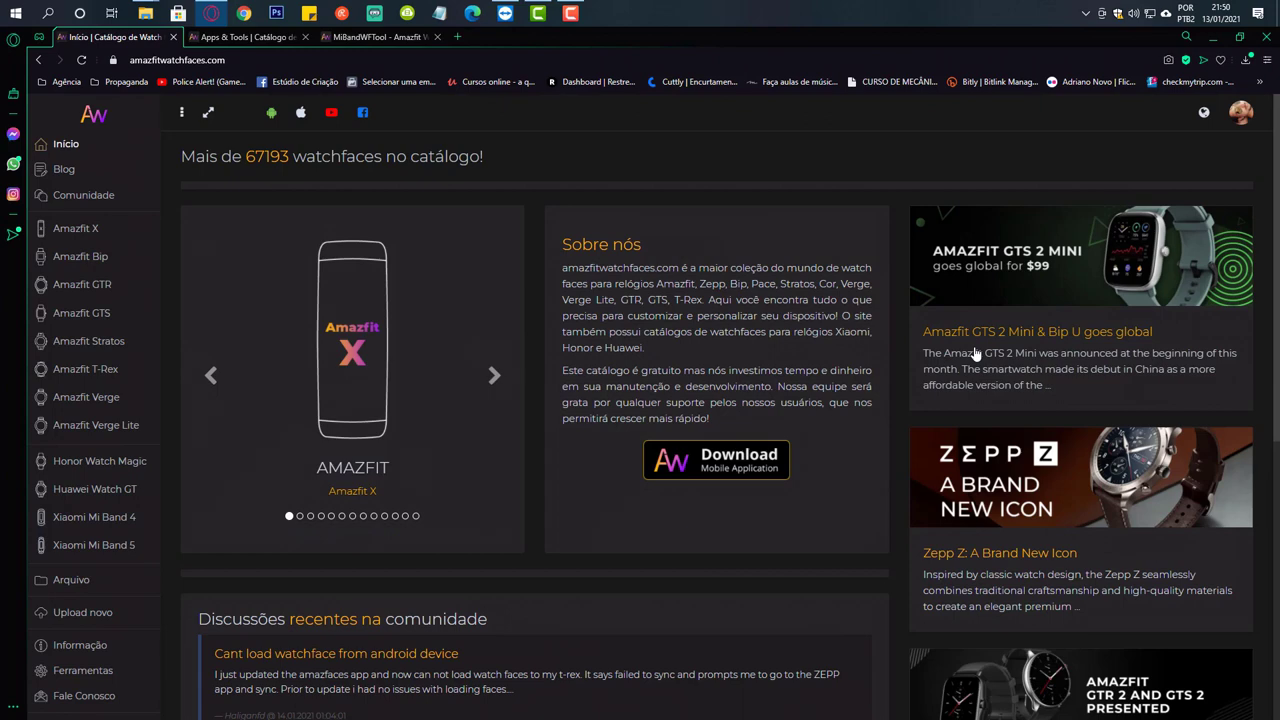
pyautogui.click(113, 623)
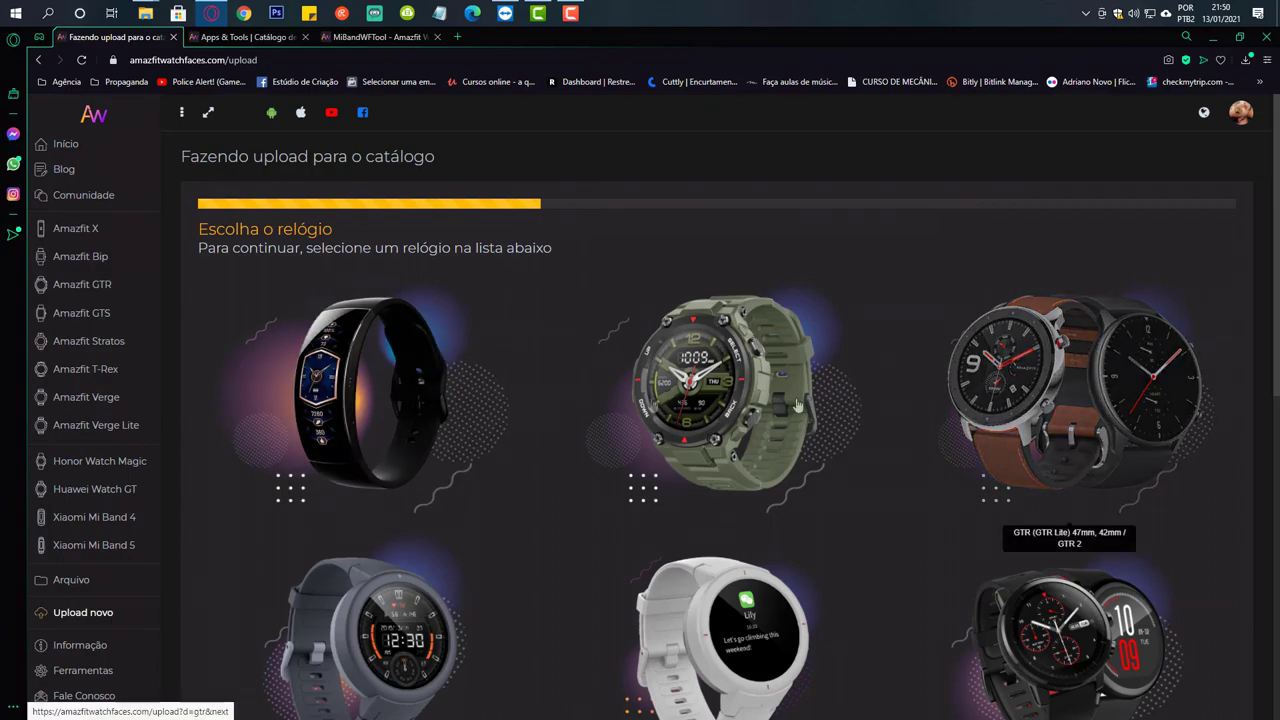
# Choose the Xiaomi Mi Band 5 as the watch for the upload and agree to the upload rules.
pyautogui.scroll(-1, 914, 435)
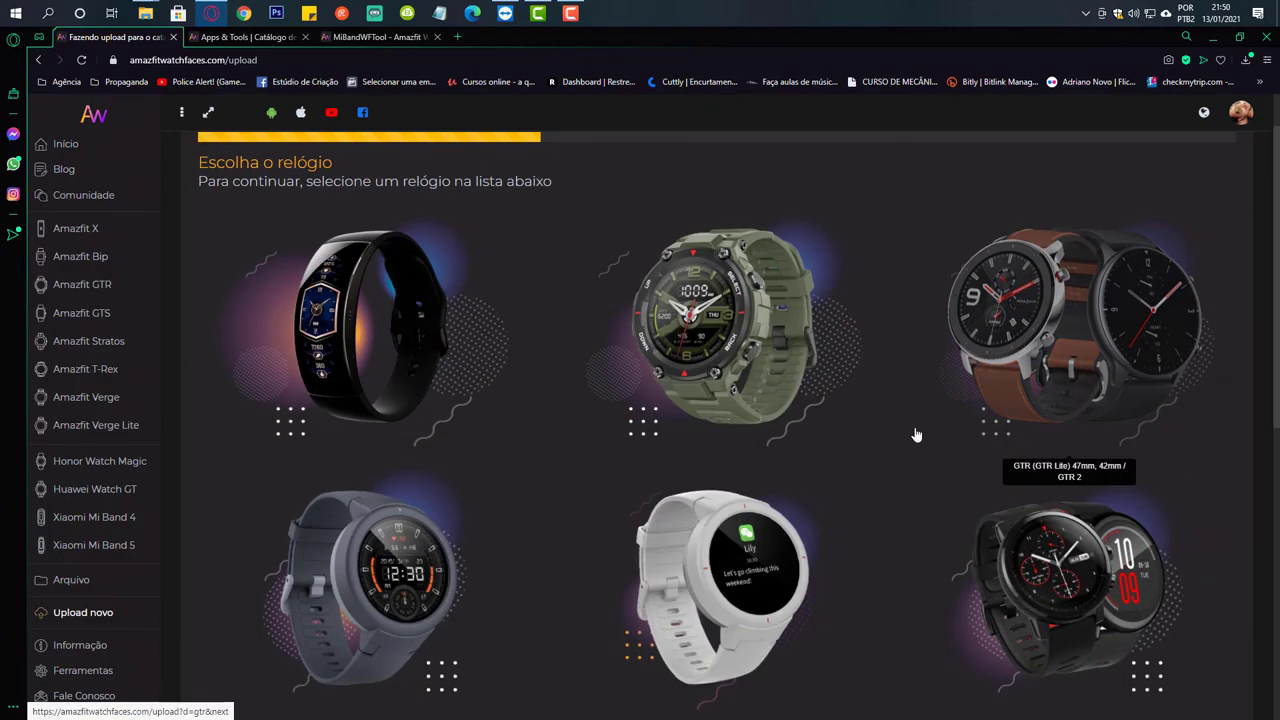
pyautogui.scroll(-6, 916, 435)
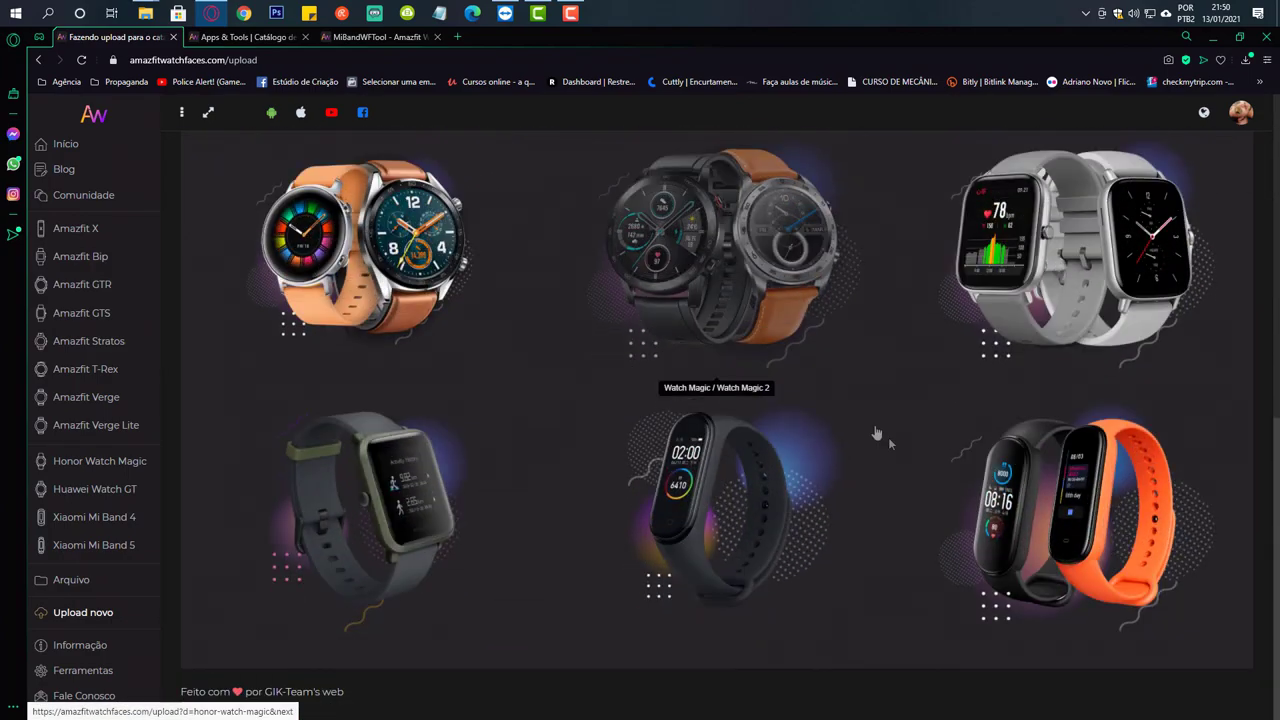
pyautogui.click(1053, 514)
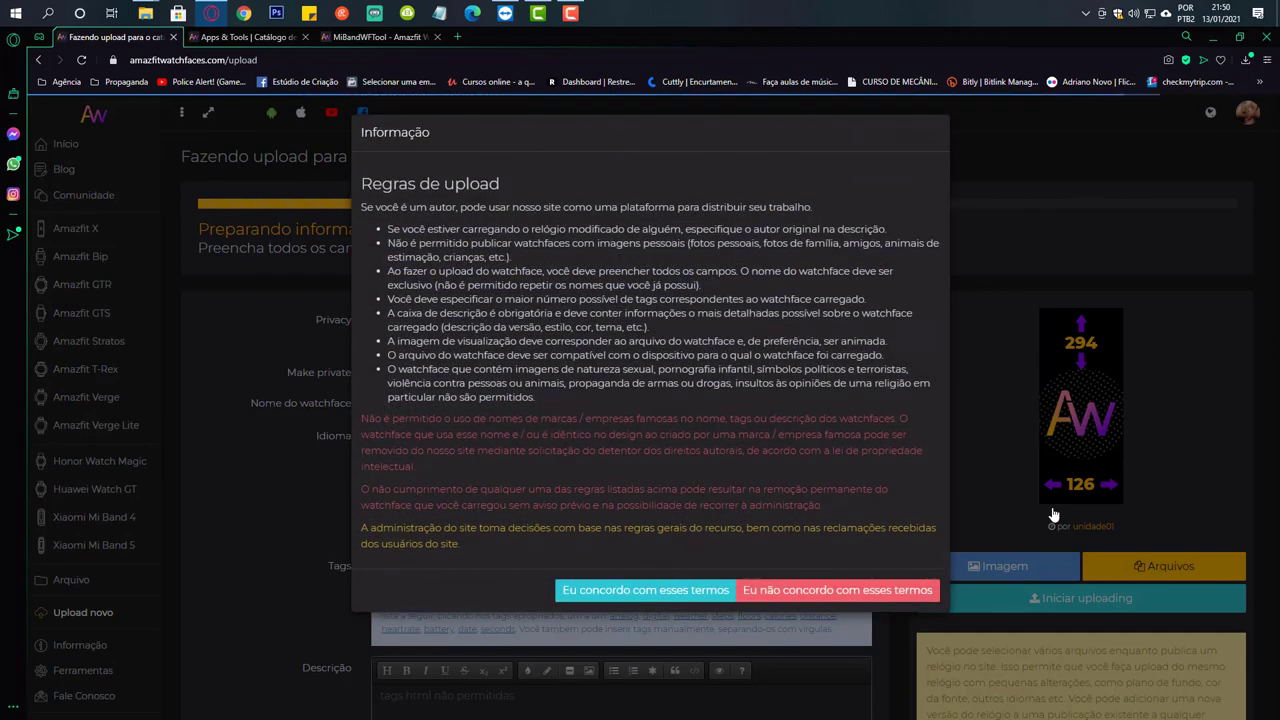
pyautogui.click(626, 596)
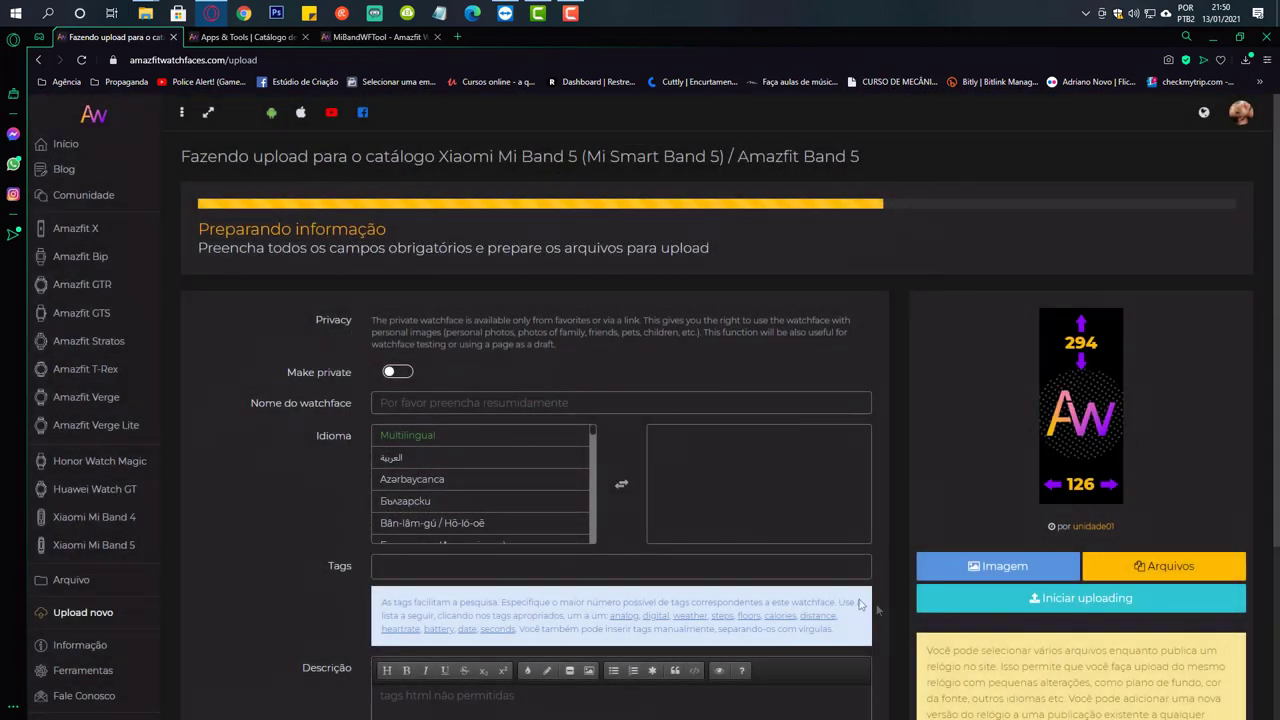
# Name the watch face Deadpool in the upload form.
pyautogui.click(600, 402)
pyautogui.write('D')
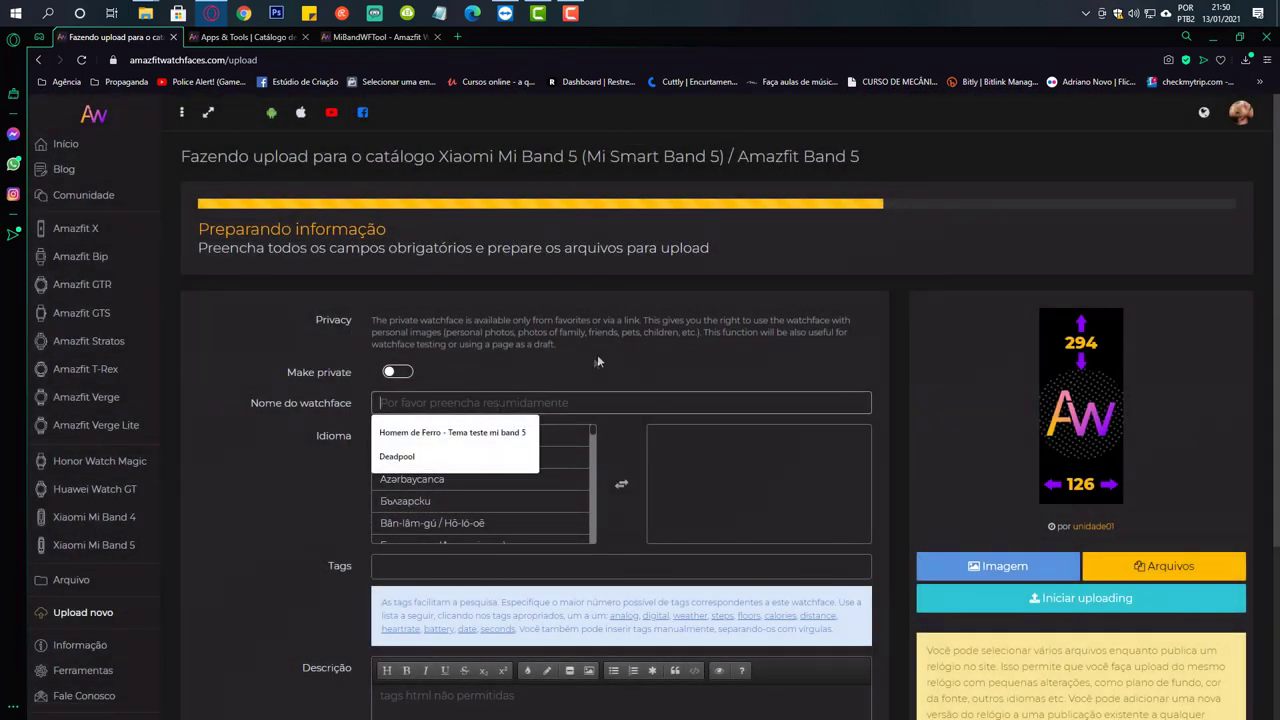
pyautogui.scroll(-1, 616, 331)
pyautogui.write('e')
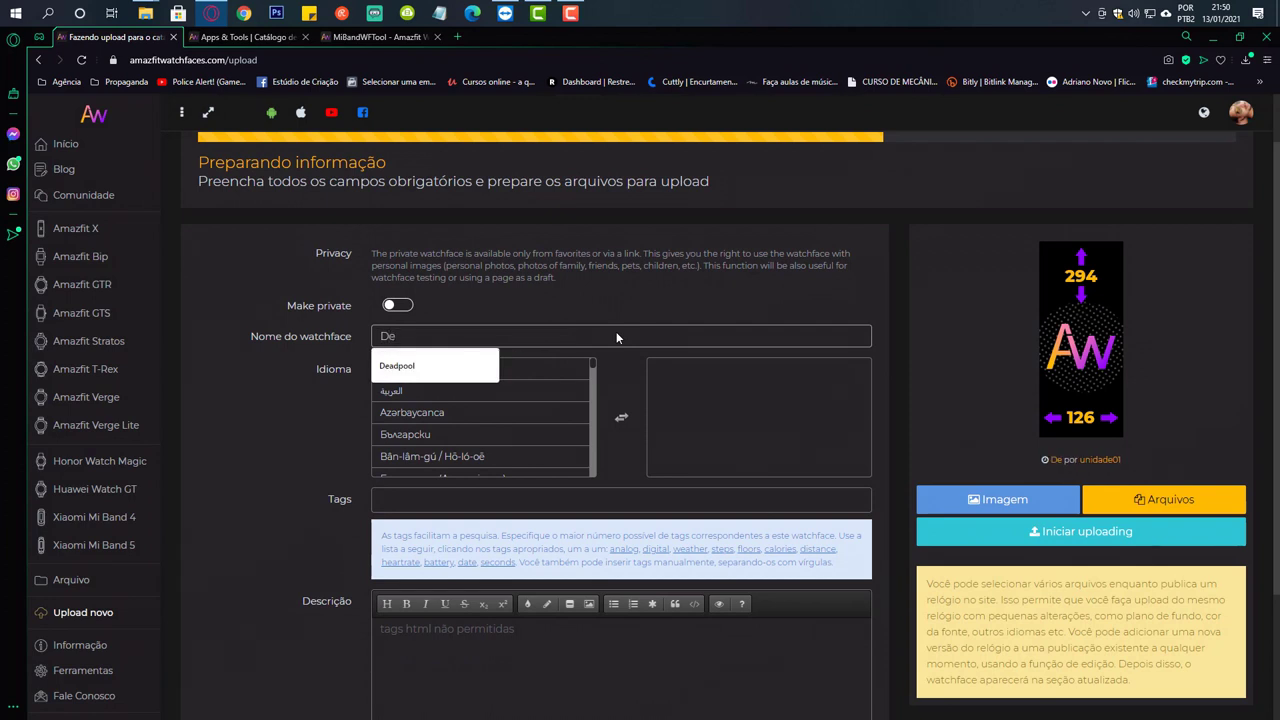
pyautogui.click(462, 365)
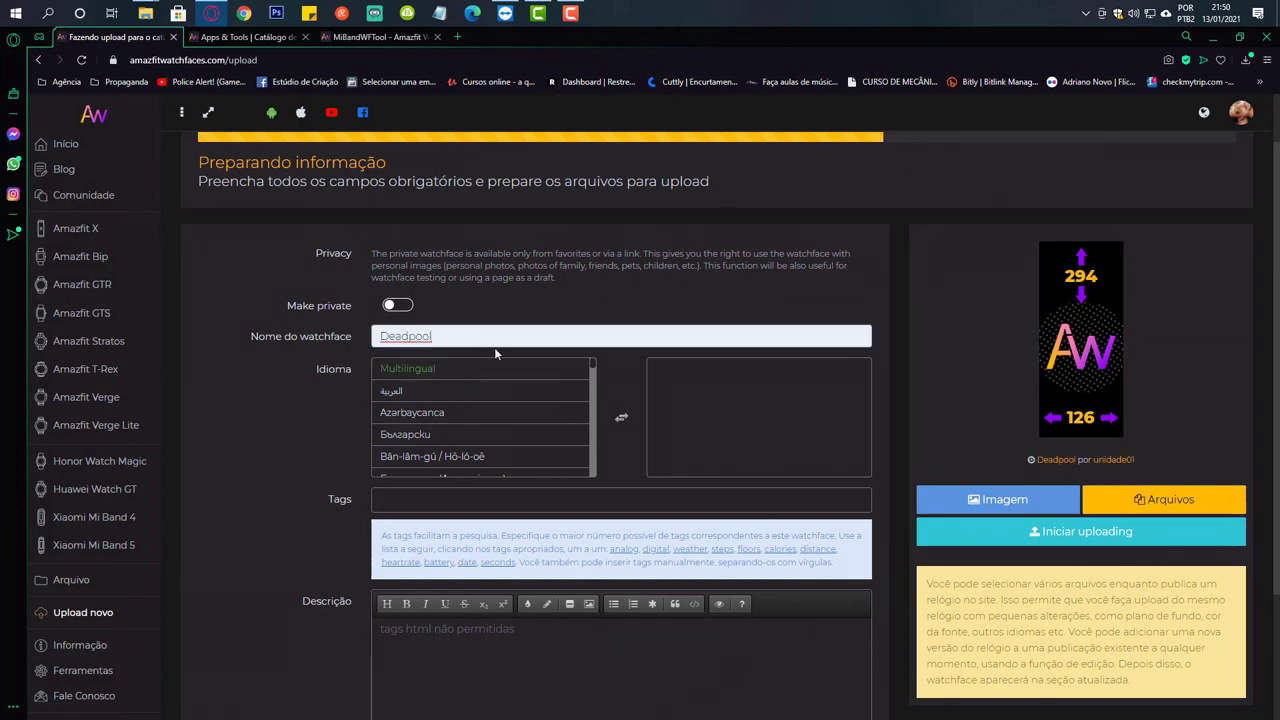
# Add Português as the watch face's language.
pyautogui.scroll(-5, 527, 378)
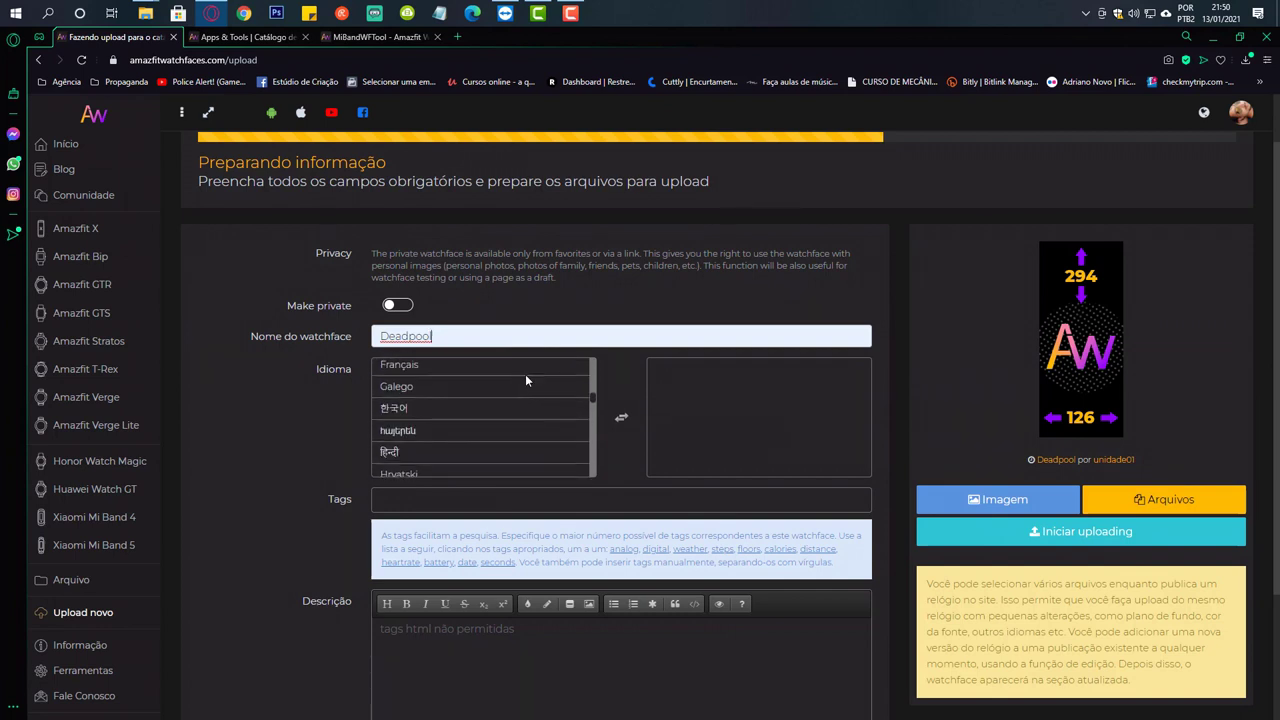
pyautogui.scroll(-8, 527, 385)
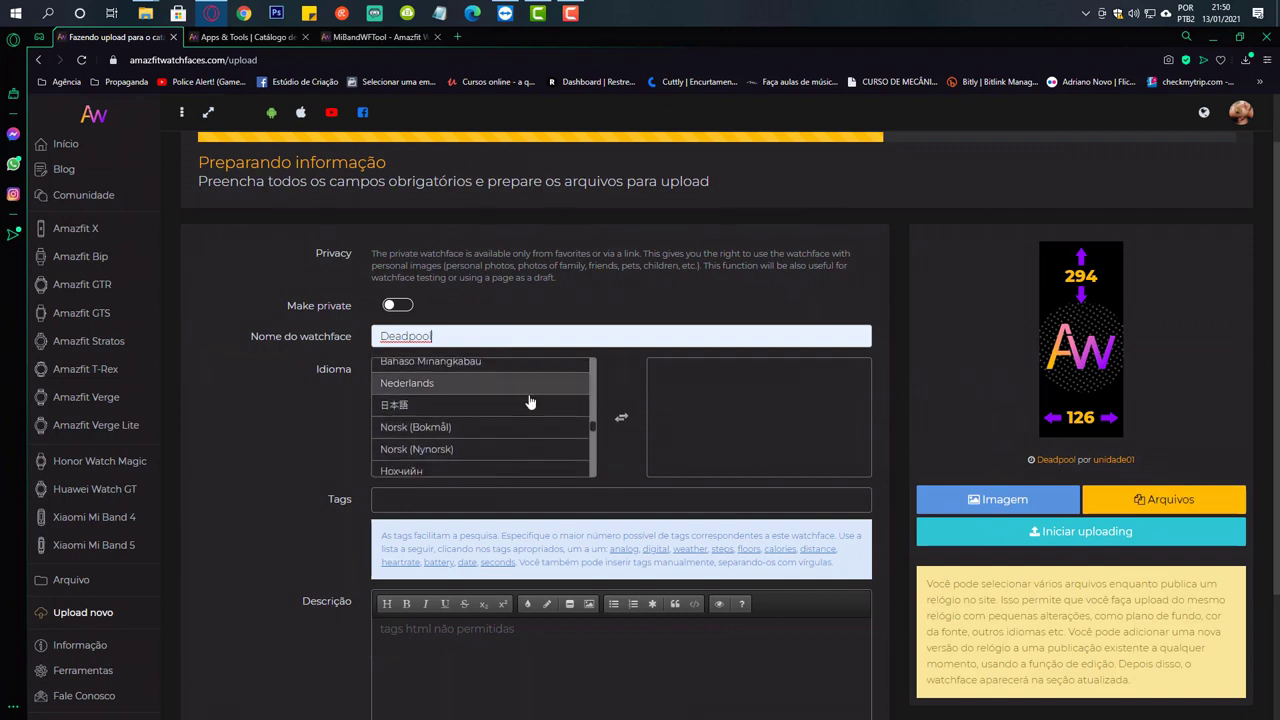
pyautogui.scroll(-2, 528, 402)
pyautogui.scroll(-2, 505, 412)
pyautogui.click(488, 408)
# Fill in the watch face's description, starting with "What".
pyautogui.scroll(-2, 520, 460)
pyautogui.click(544, 514)
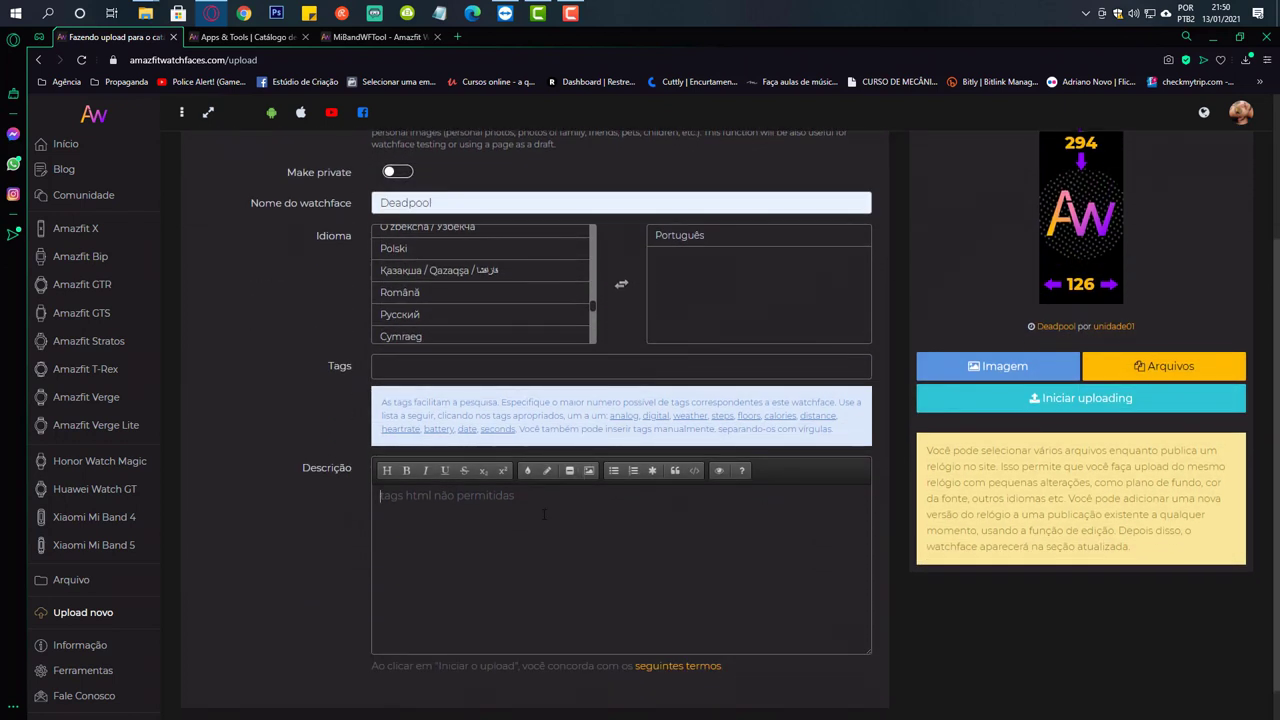
pyautogui.write('W')
pyautogui.press('BackSpace')
pyautogui.write('Wath')
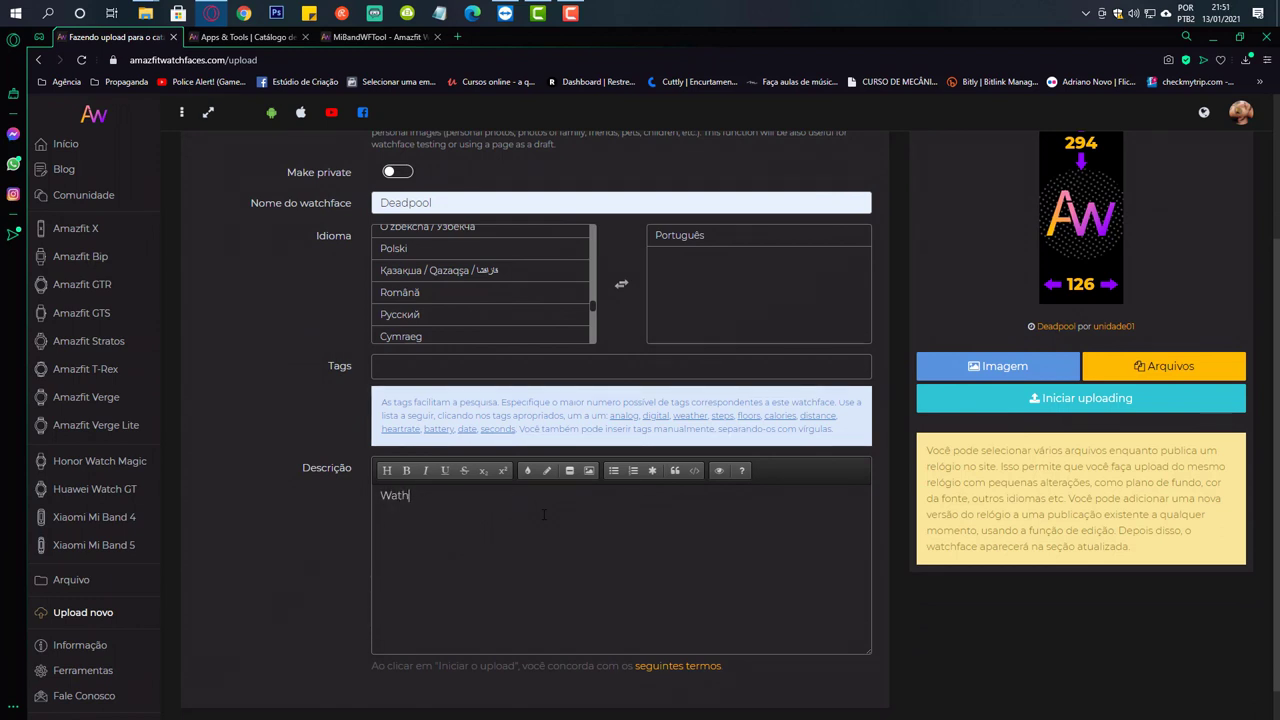
pyautogui.press('BackSpace')
pyautogui.write('hat')
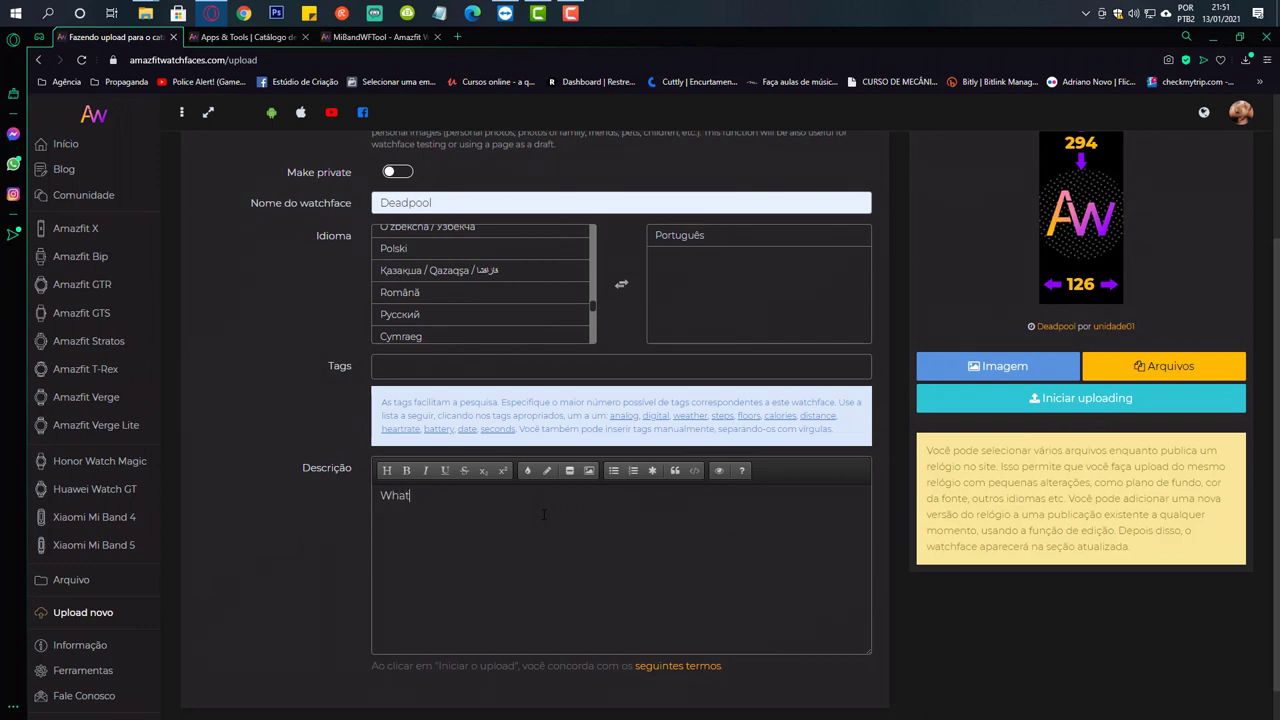